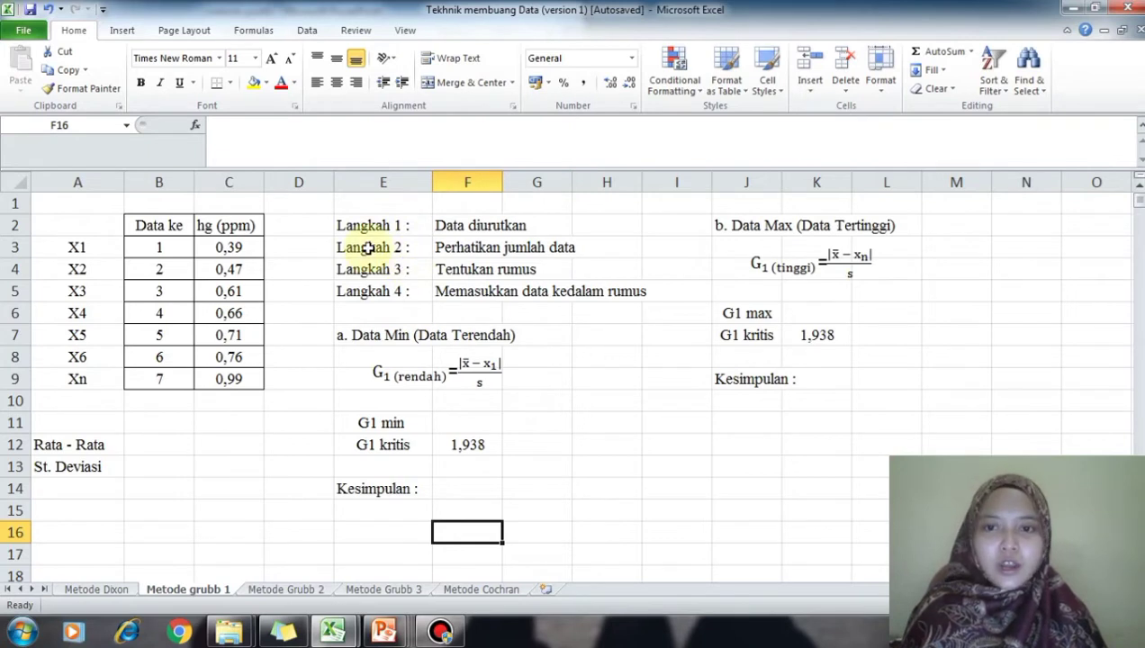
pyautogui.click(240, 249)
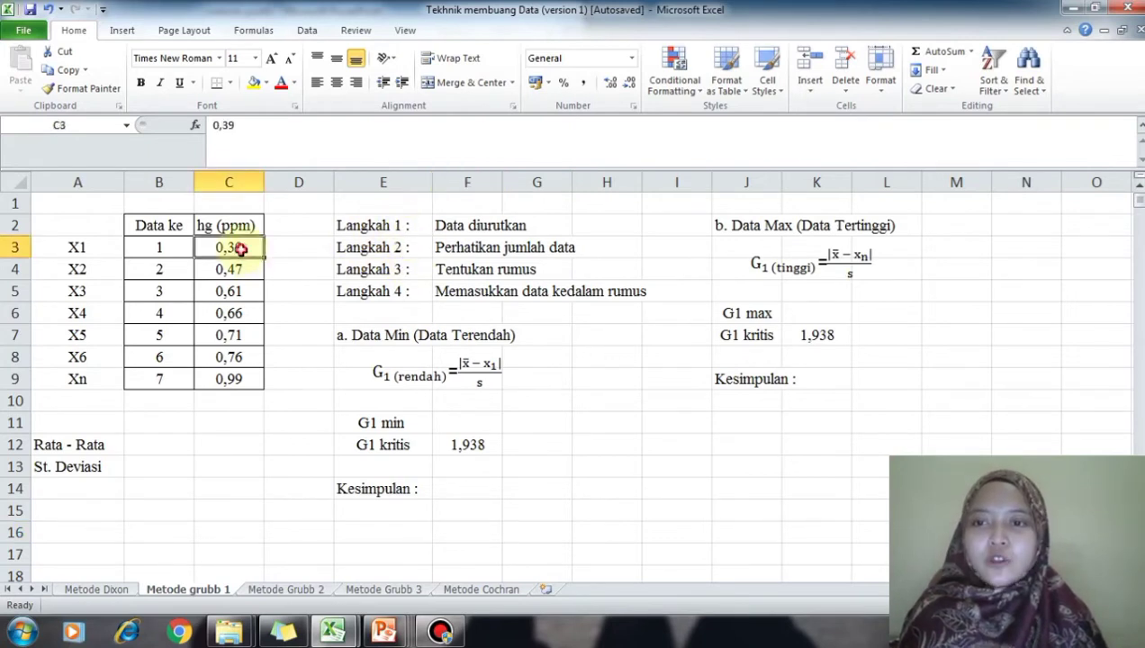
pyautogui.moveTo(239, 250); pyautogui.dragTo(236, 379)
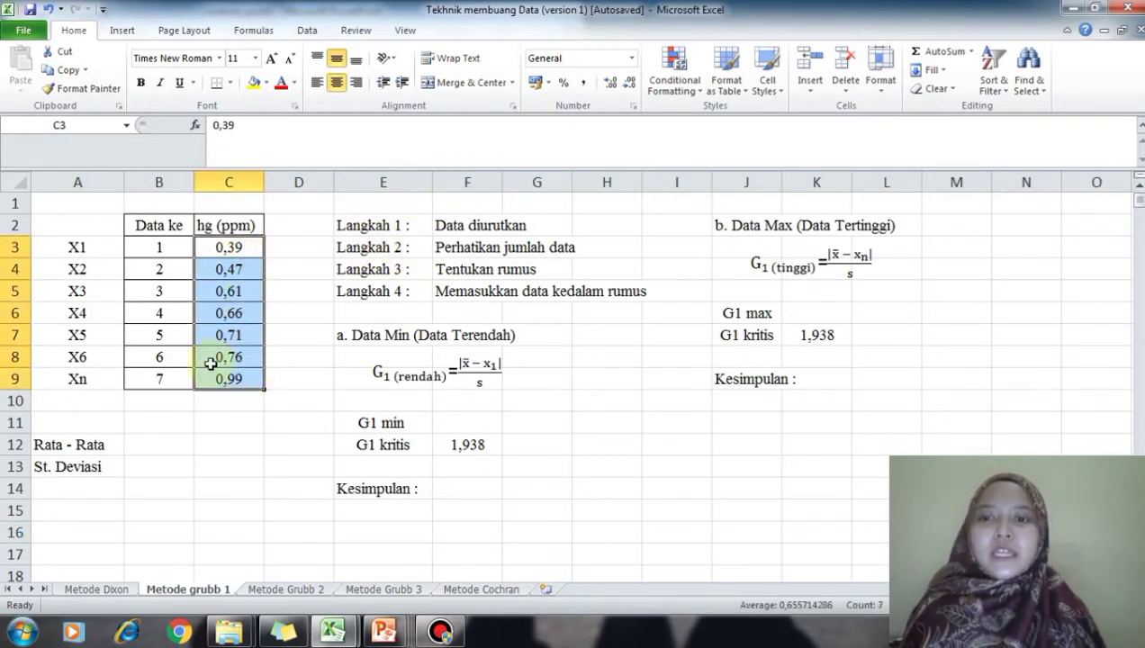
pyautogui.click(146, 377)
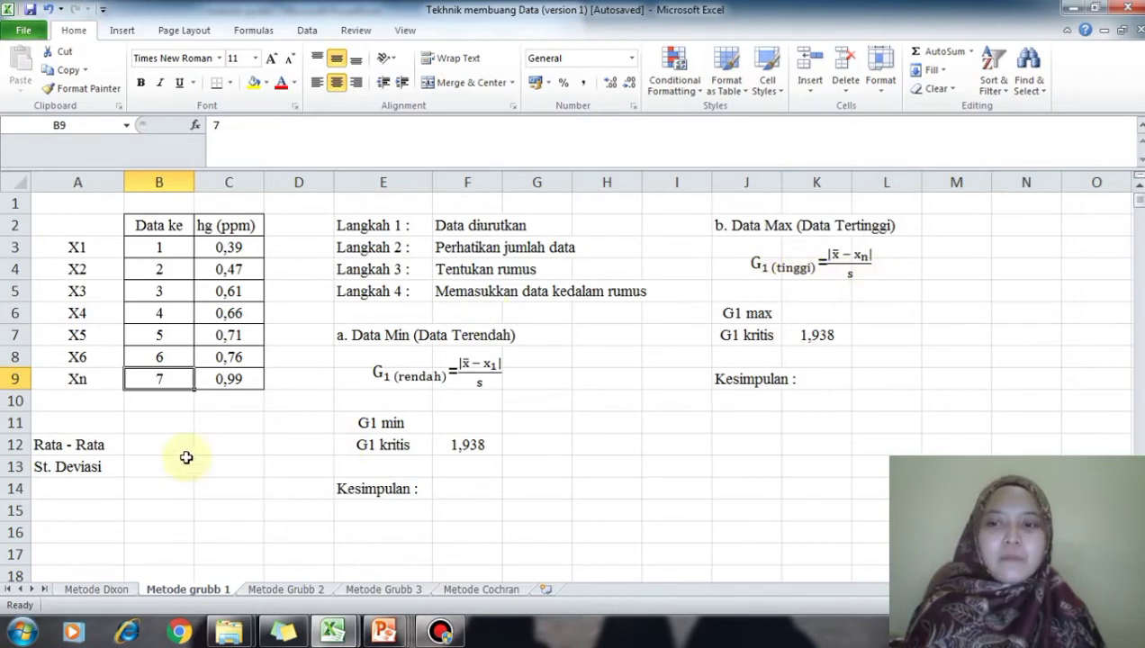
# Calculate the average of the hg (ppm) values C3:C9 in cell B12 beside Rata - Rata, using AVERAGE.
pyautogui.doubleClick(148, 444)
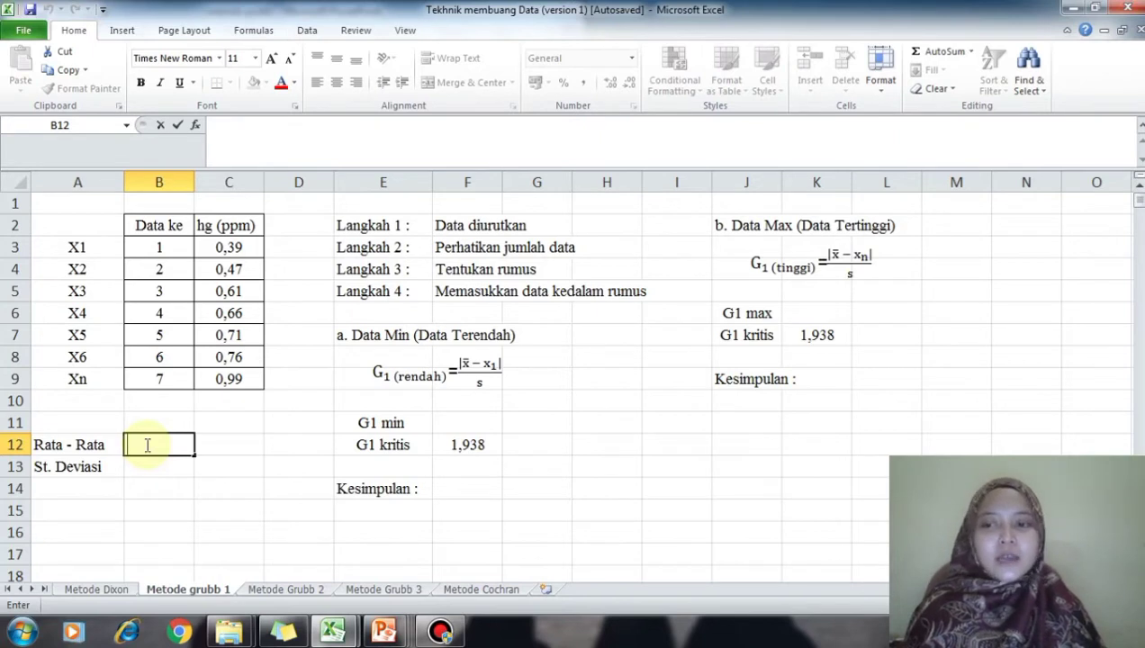
pyautogui.write('=')
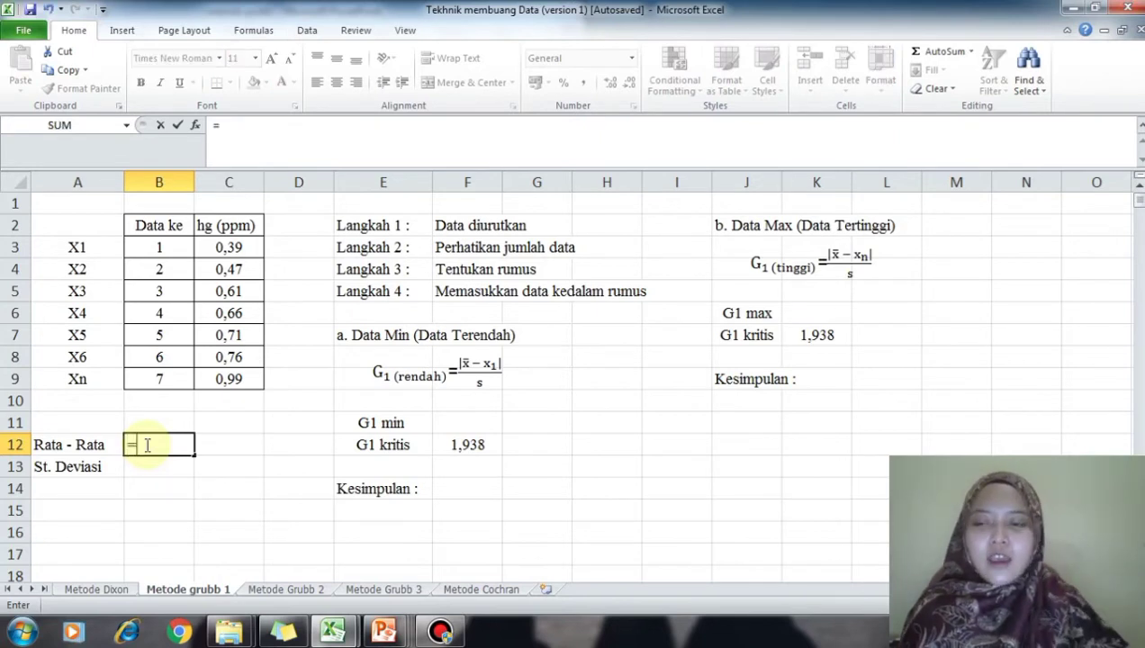
pyautogui.write('aver')
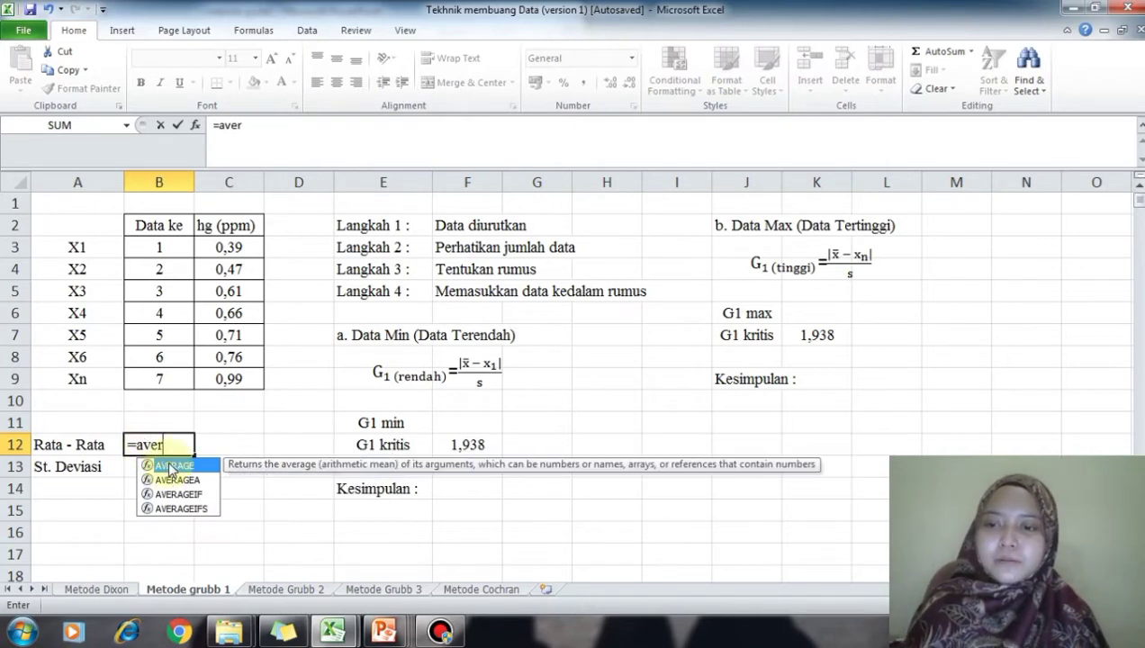
pyautogui.doubleClick(168, 465)
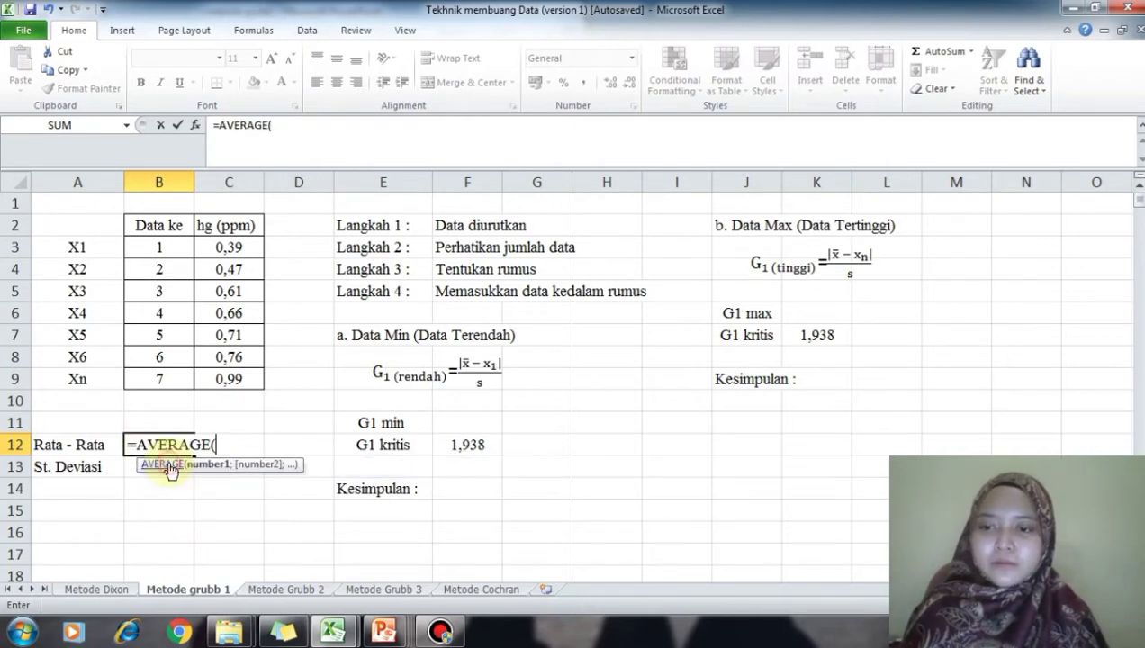
pyautogui.click(221, 246)
pyautogui.moveTo(221, 246); pyautogui.dragTo(221, 378)
pyautogui.press('Return')
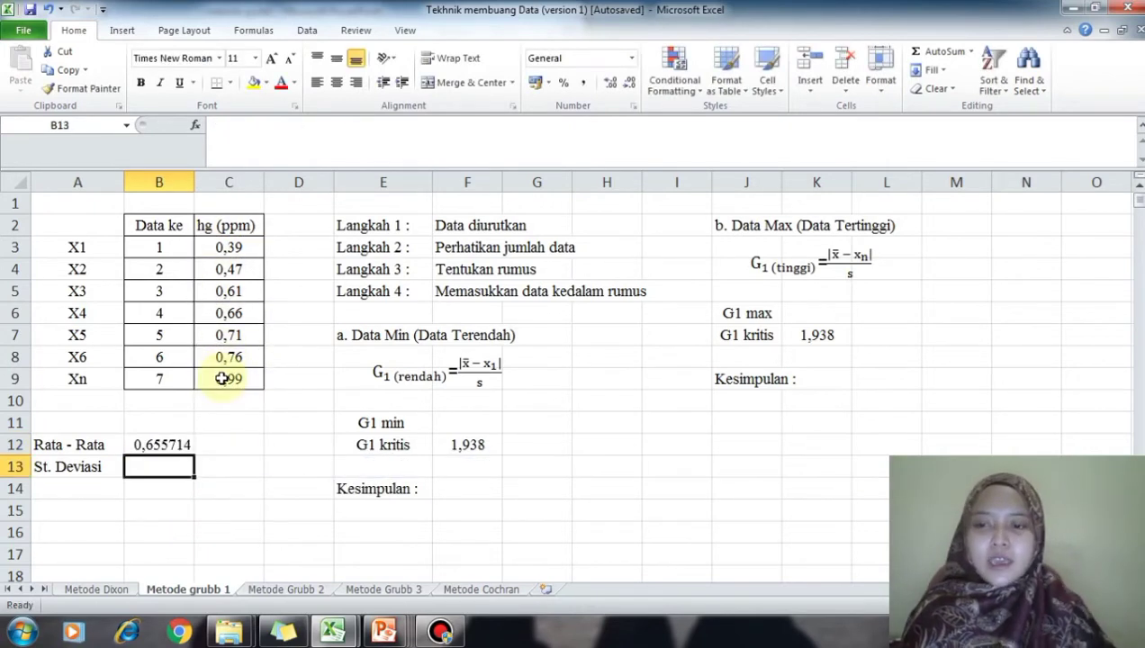
# Calculate the sample standard deviation of C3:C9 in cell B13 beside St. Deviasi, using STDEV.S.
pyautogui.doubleClick(145, 465)
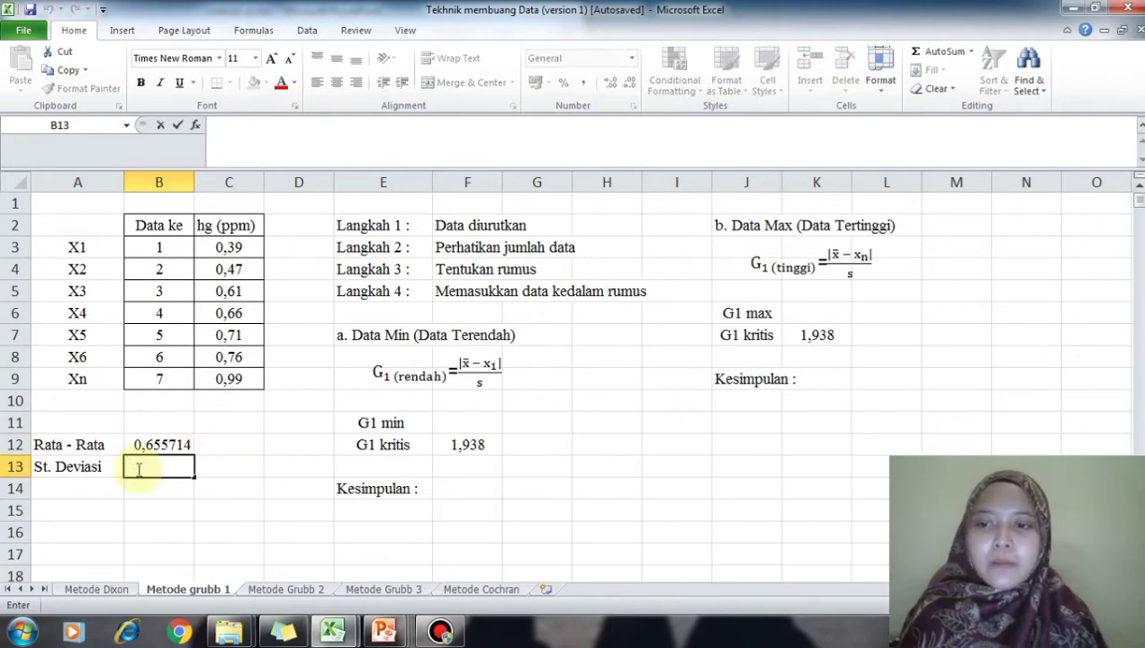
pyautogui.write('=')
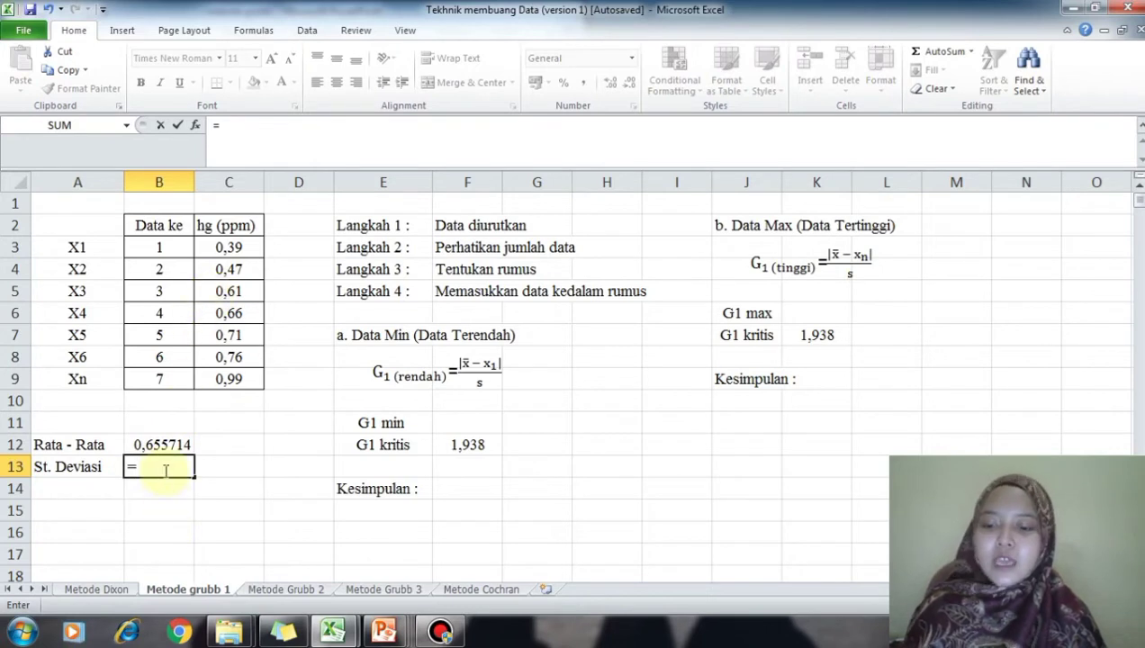
pyautogui.write('st')
pyautogui.click(186, 516)
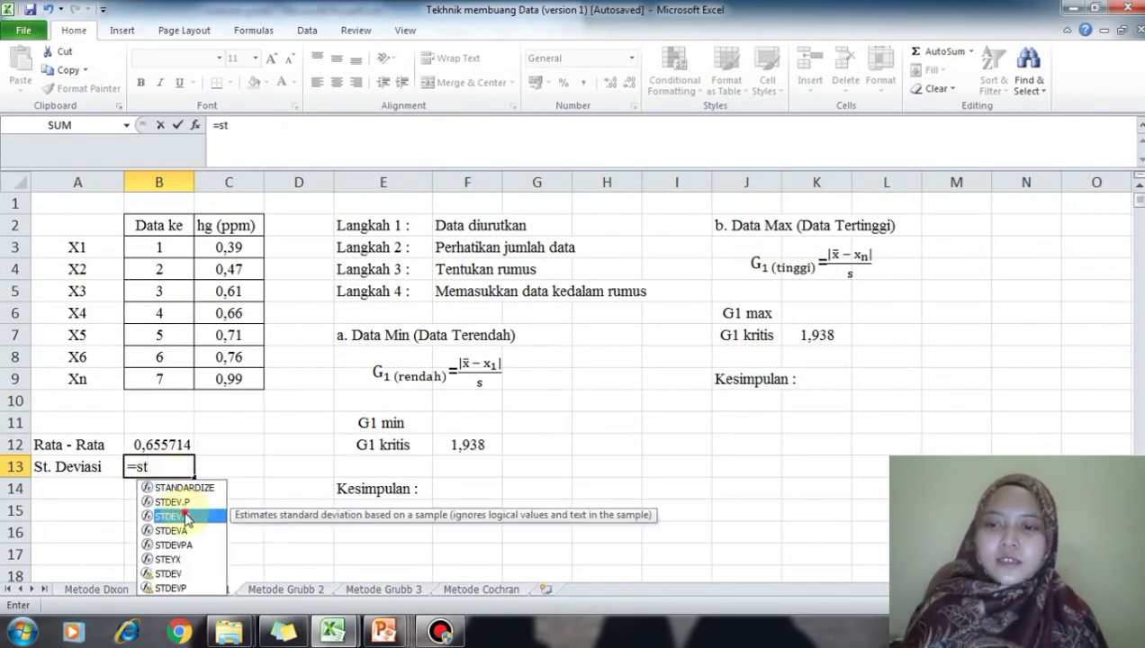
pyautogui.doubleClick(186, 517)
pyautogui.moveTo(227, 251); pyautogui.dragTo(229, 378)
pyautogui.press('Return')
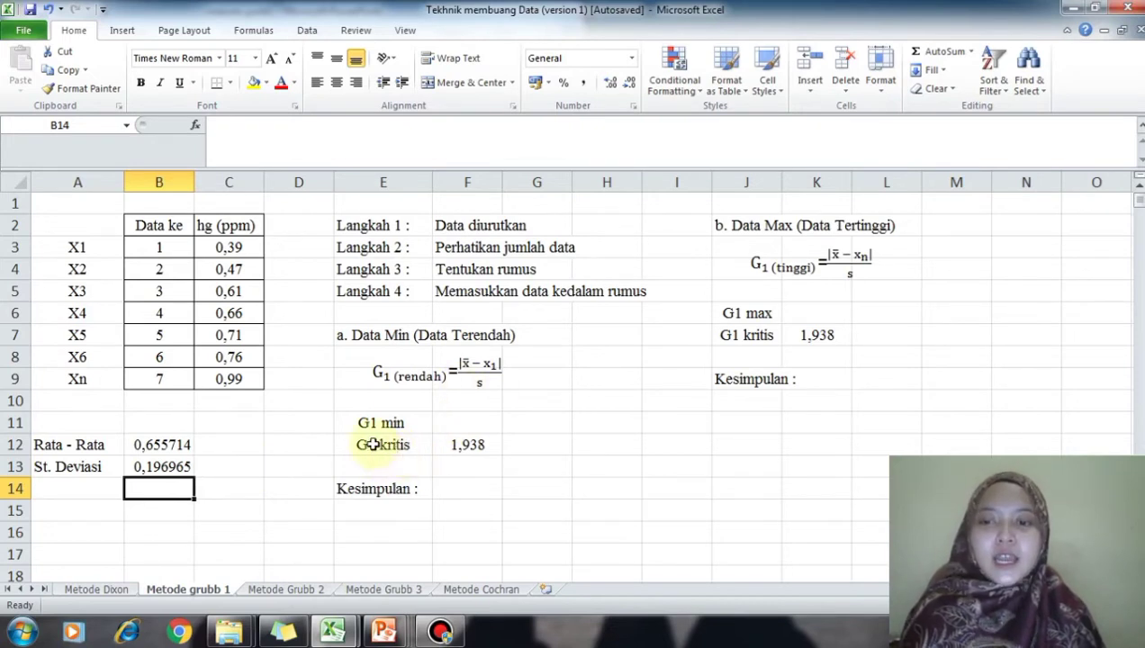
# Calculate G1 min in cell F11 with the formula =(B12-C3)/B13.
pyautogui.click(179, 378)
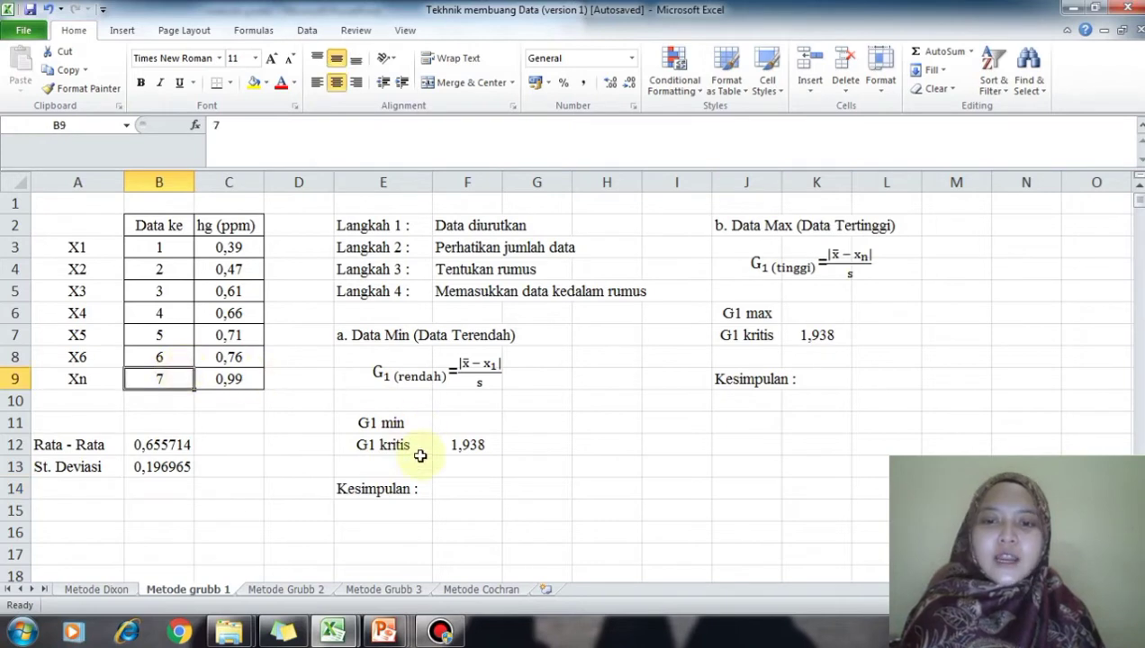
pyautogui.doubleClick(468, 445)
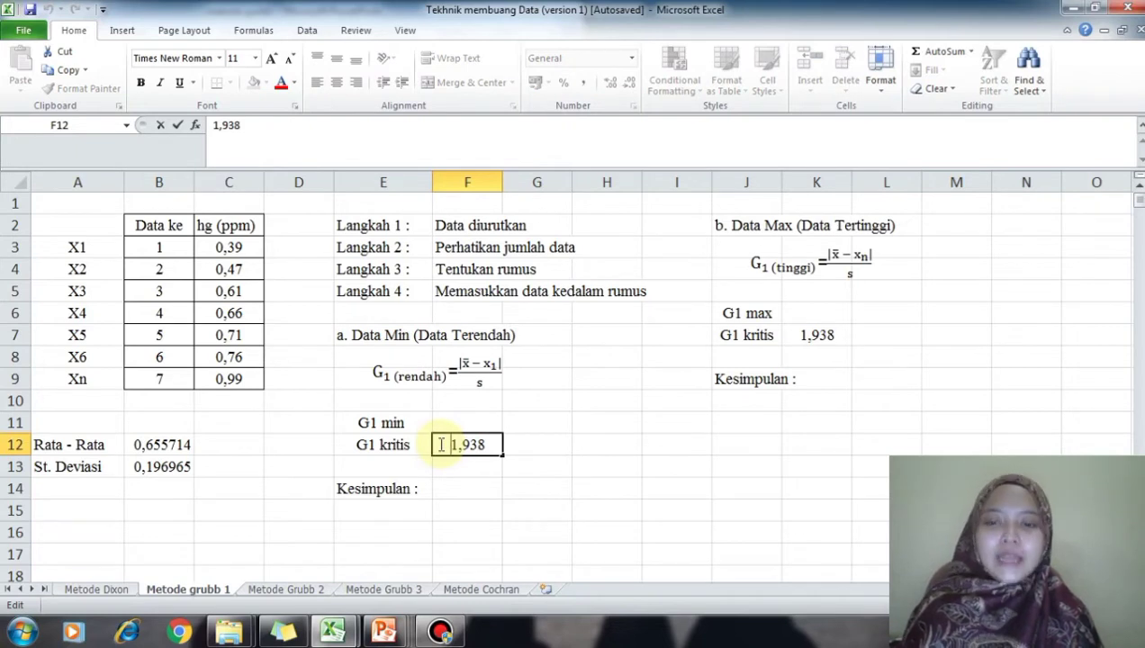
pyautogui.doubleClick(443, 421)
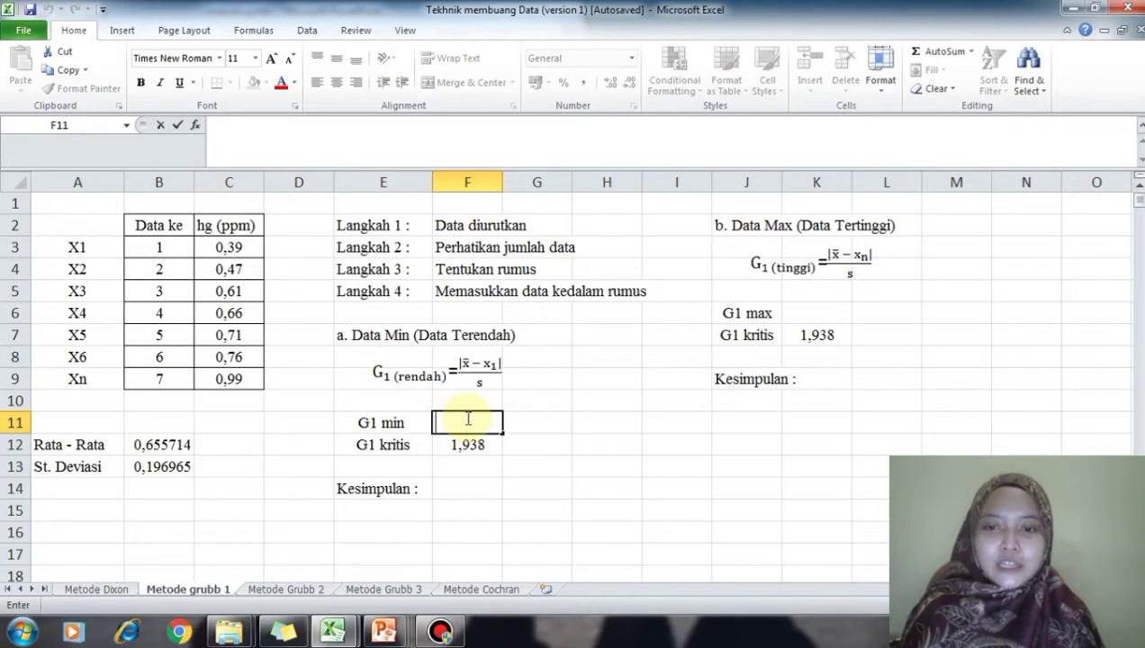
pyautogui.click(465, 427)
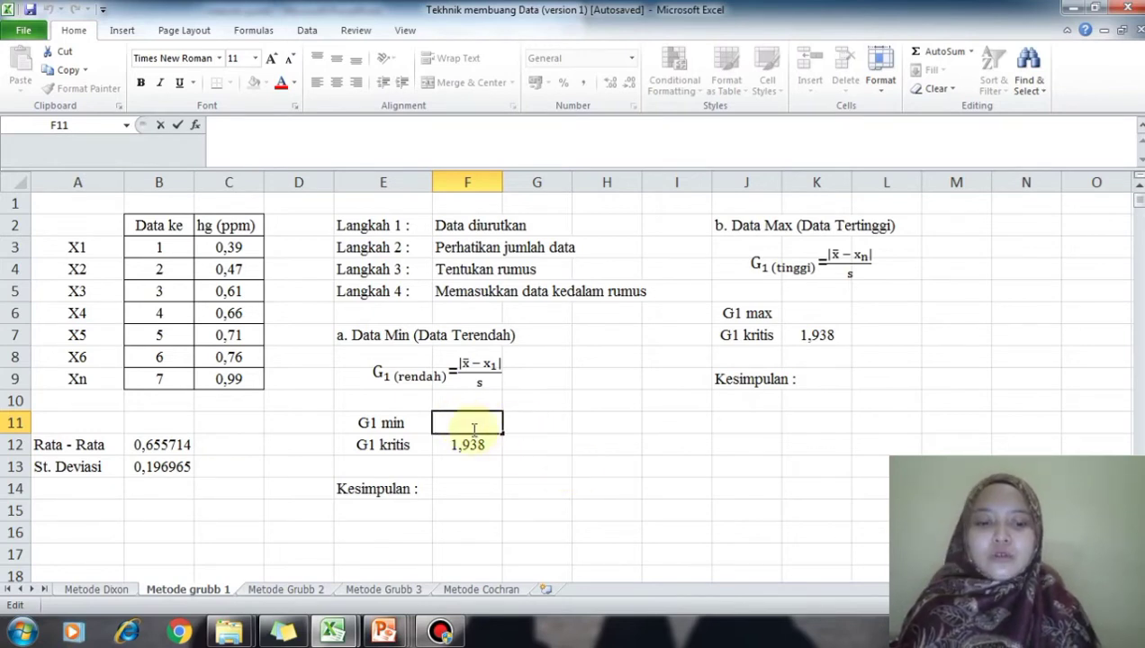
pyautogui.write('=(')
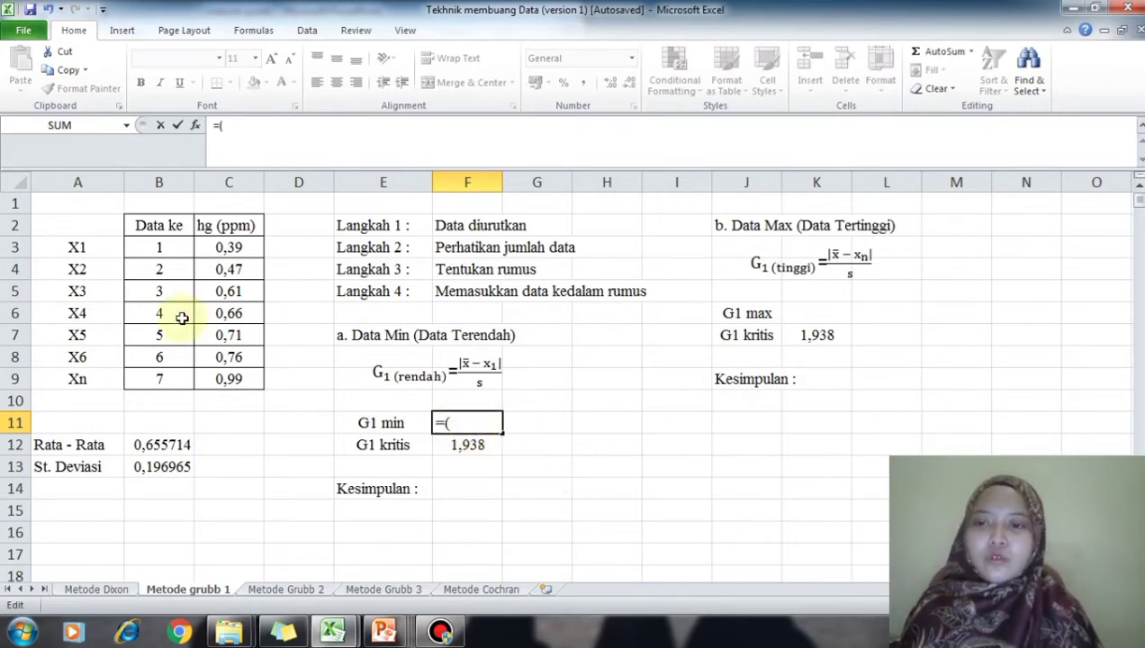
pyautogui.click(168, 445)
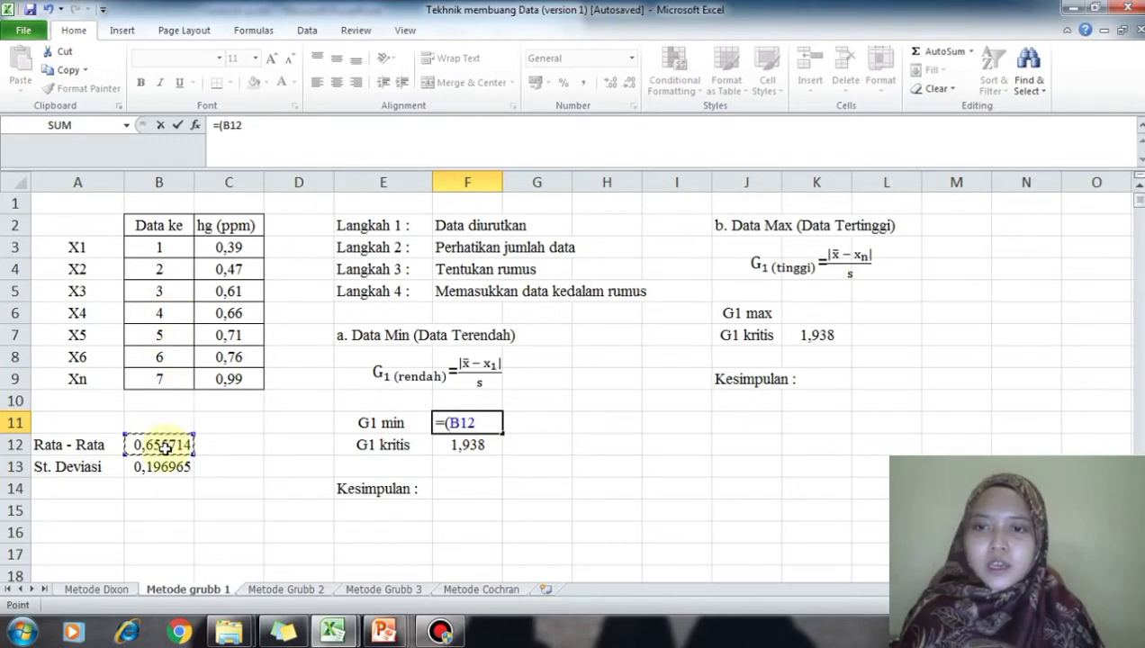
pyautogui.write('-')
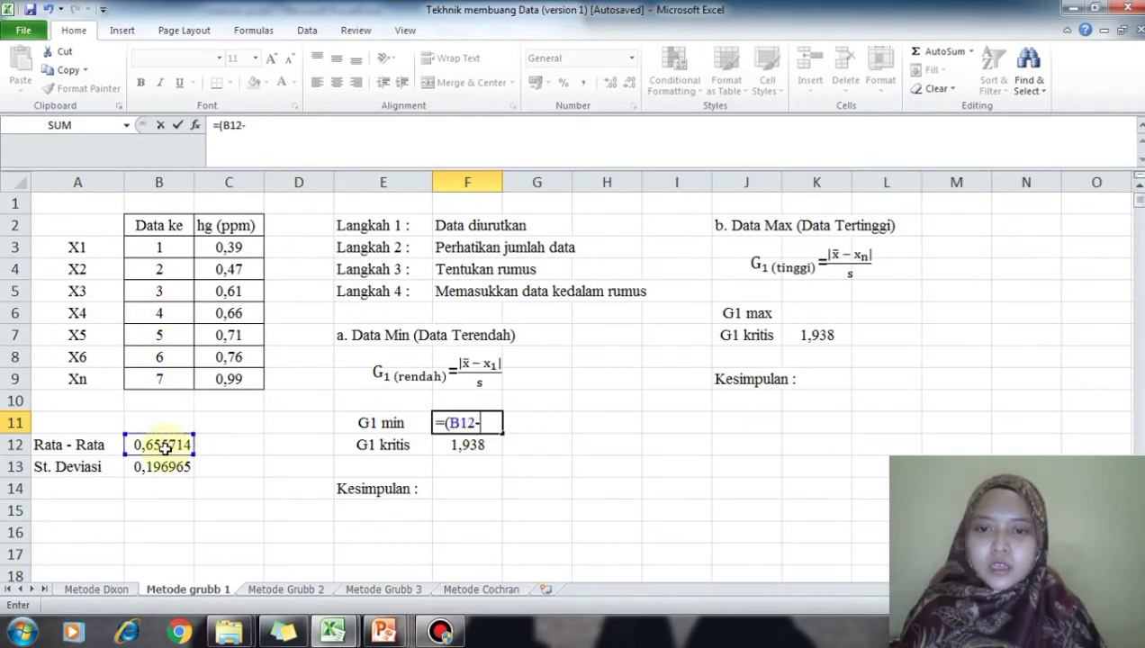
pyautogui.click(229, 248)
pyautogui.write(')/')
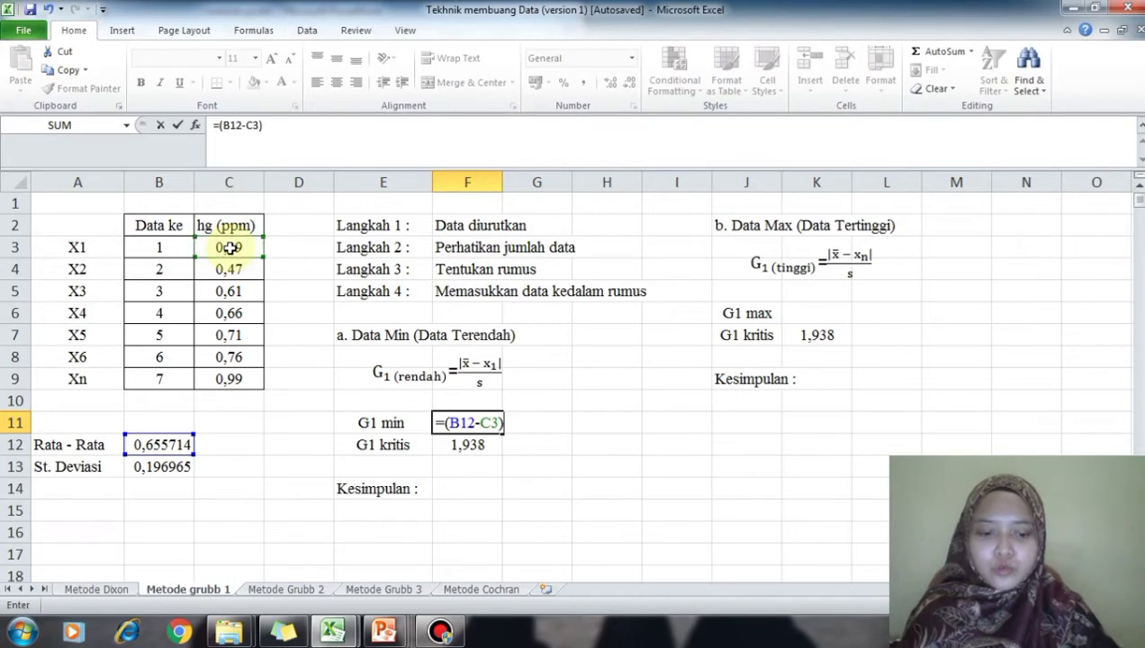
pyautogui.click(165, 468)
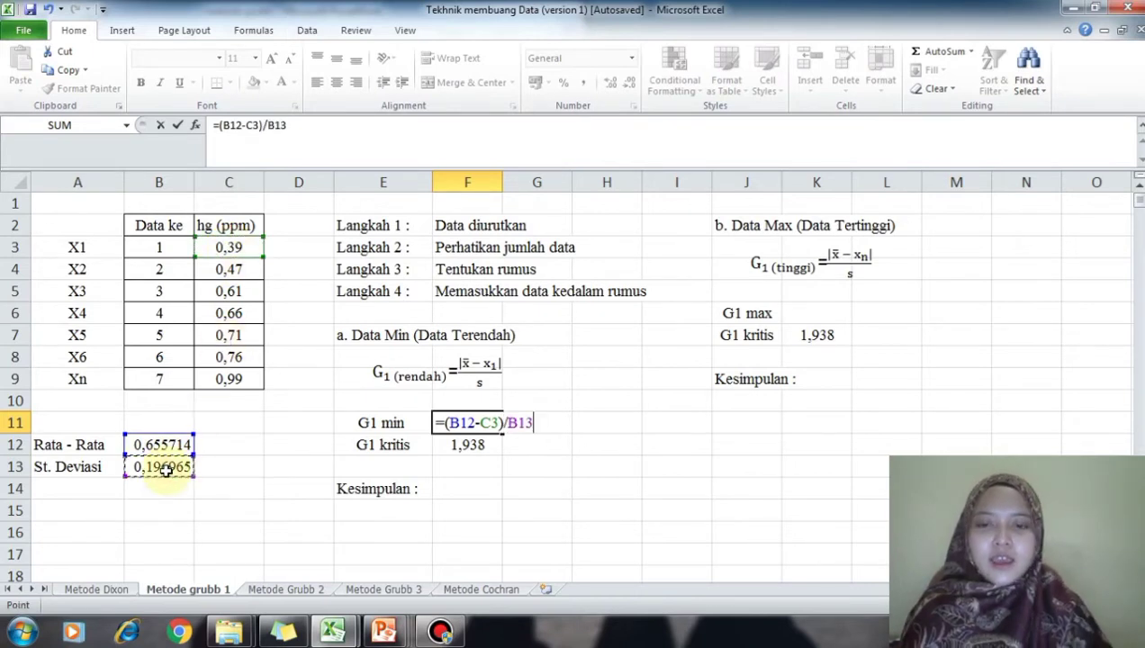
pyautogui.press('Return')
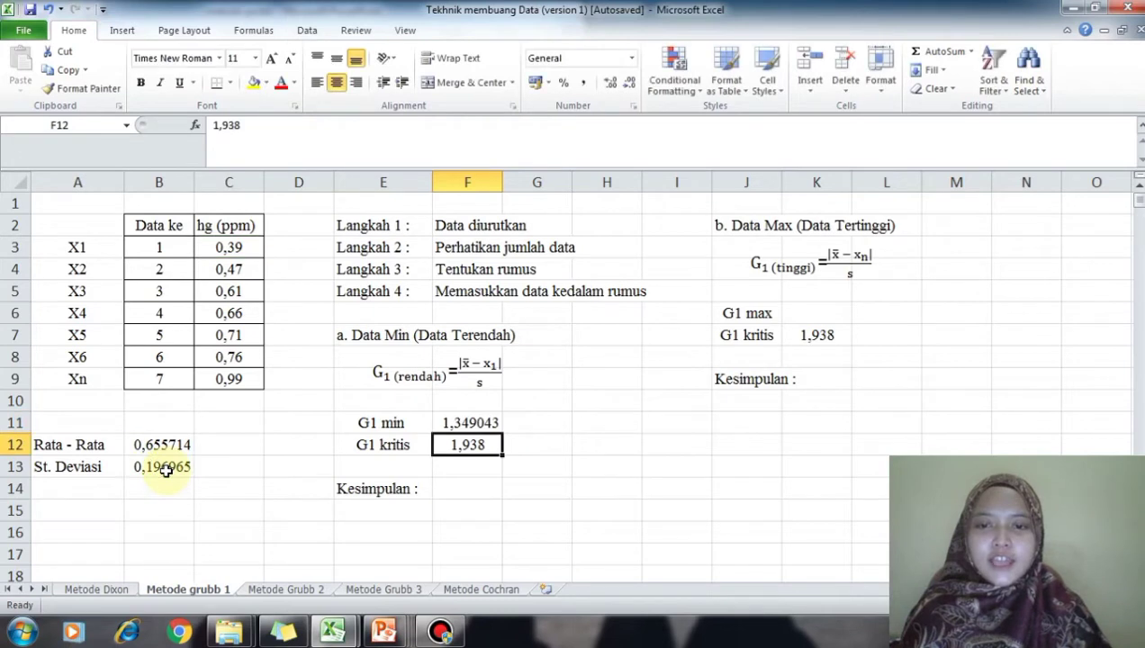
# Write the lowest-data conclusion in cell F14: "G1 min (1,3490) < G1 kritis (1,9380) Maka data tidak perlu dibuang".
pyautogui.click(458, 486)
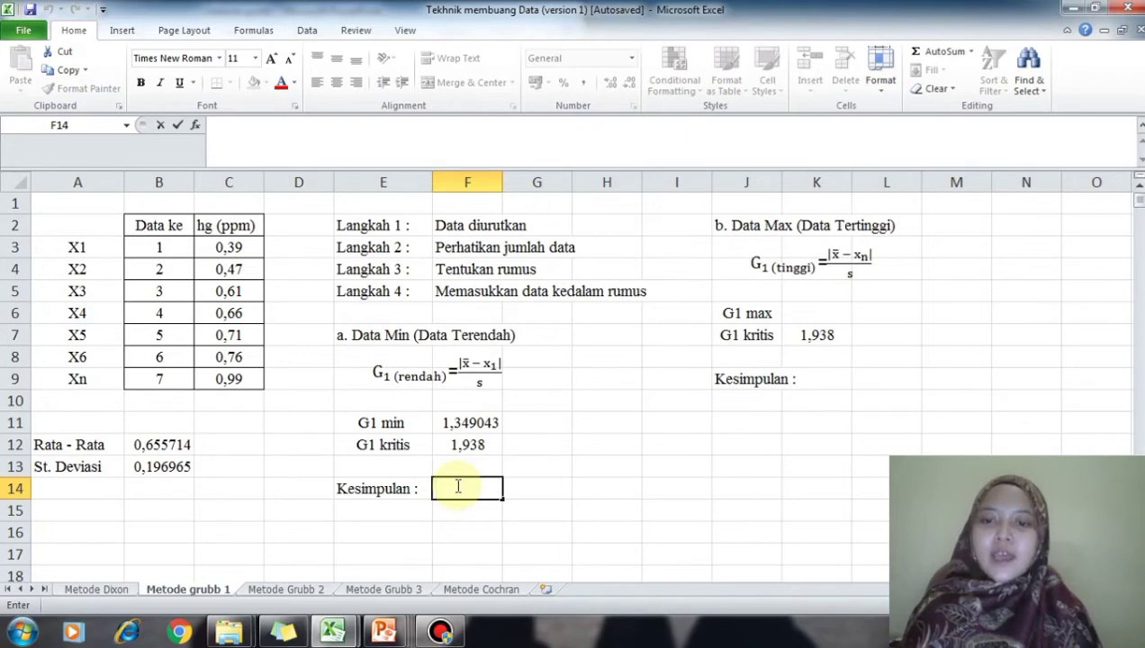
pyautogui.write('G')
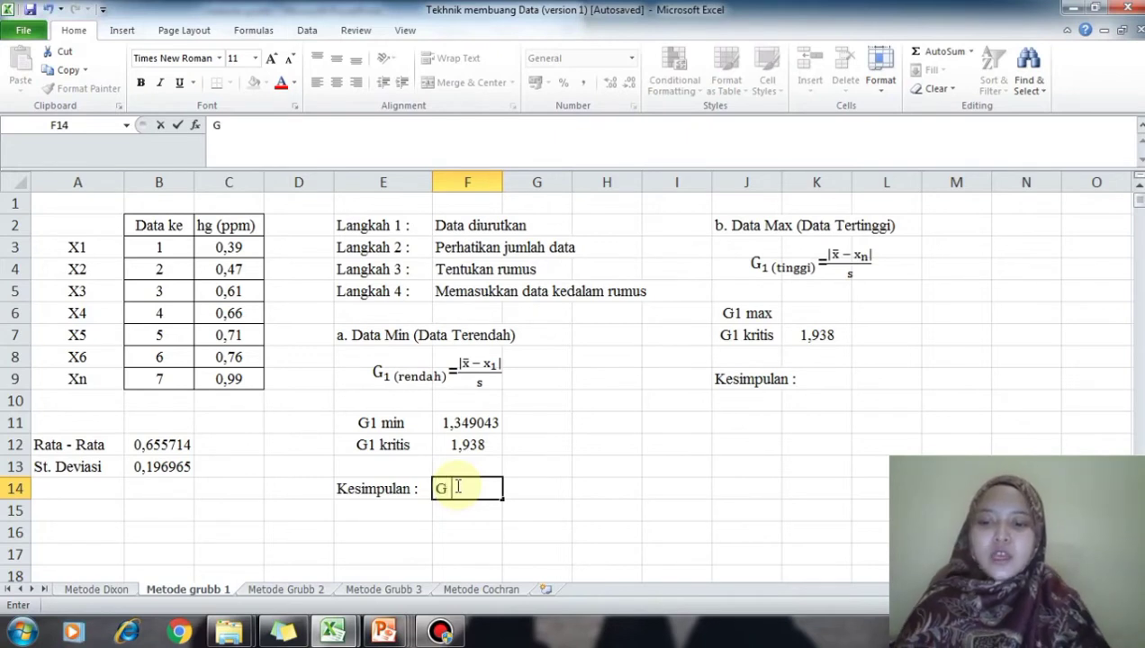
pyautogui.write('1 min')
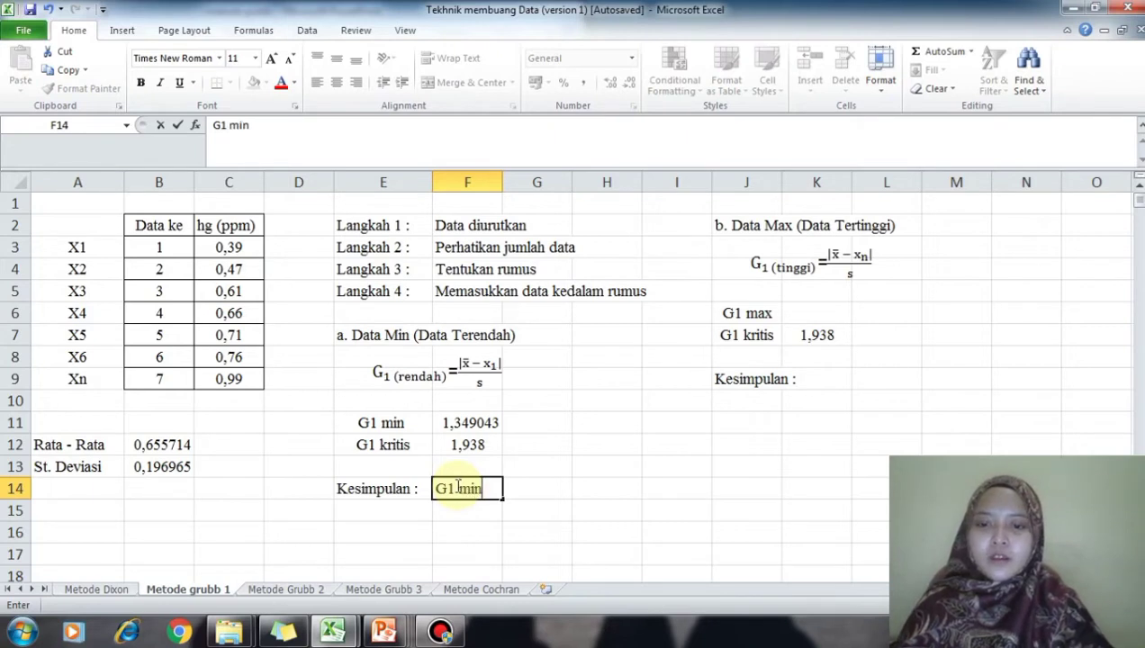
pyautogui.write(' (1')
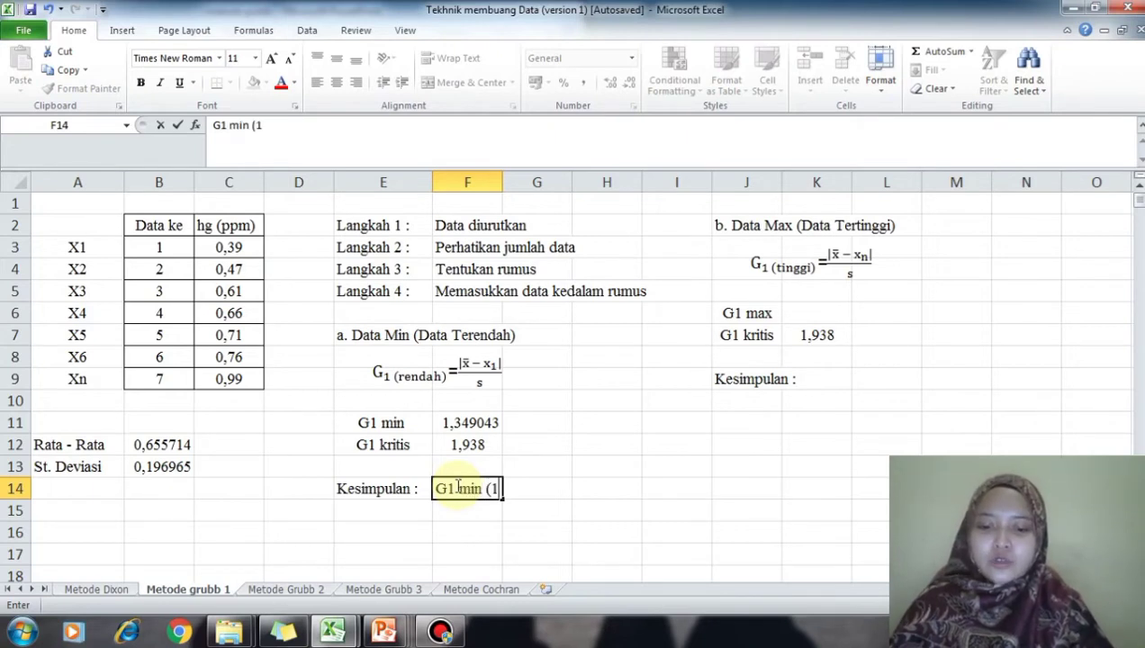
pyautogui.write(',34')
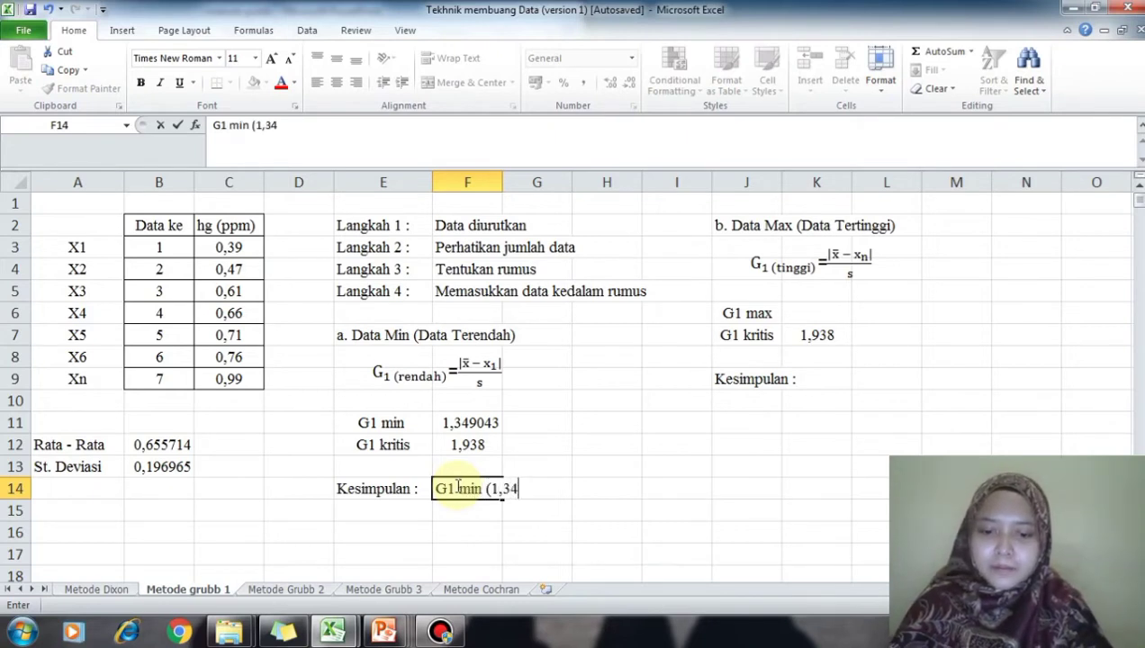
pyautogui.write('90) ')
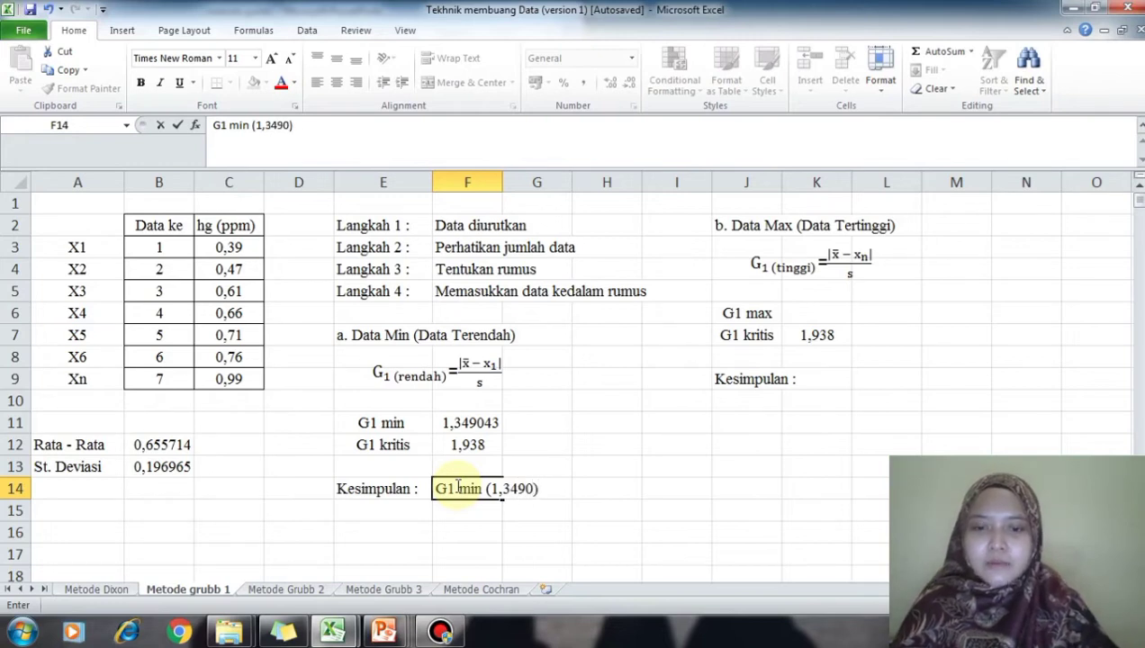
pyautogui.write('<')
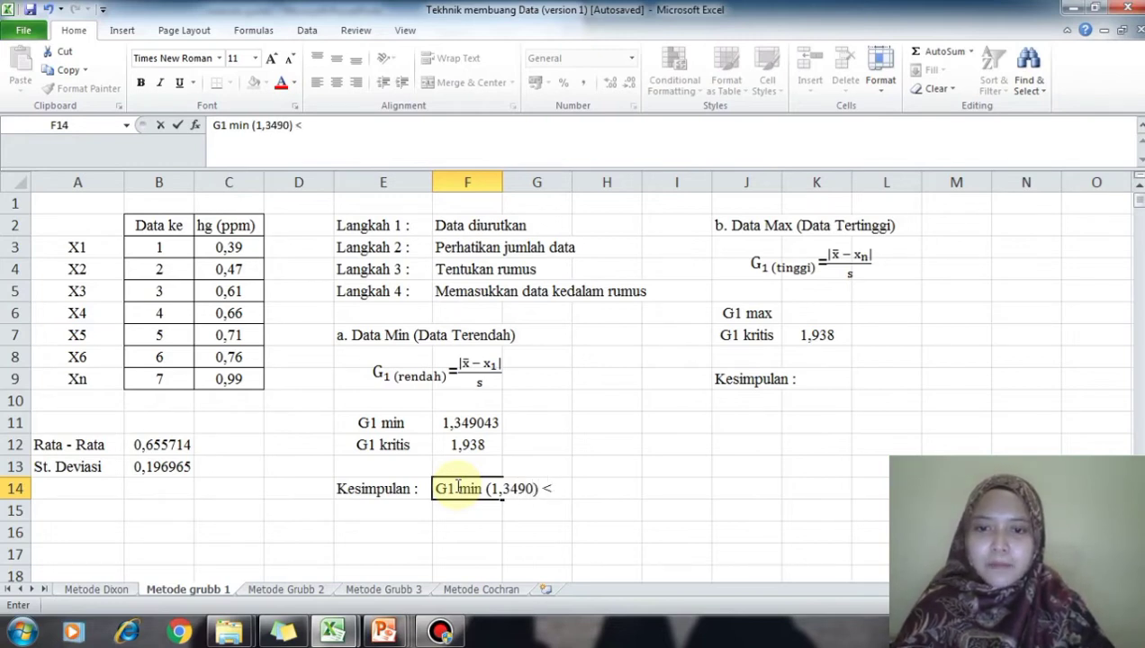
pyautogui.write(' G1 kri')
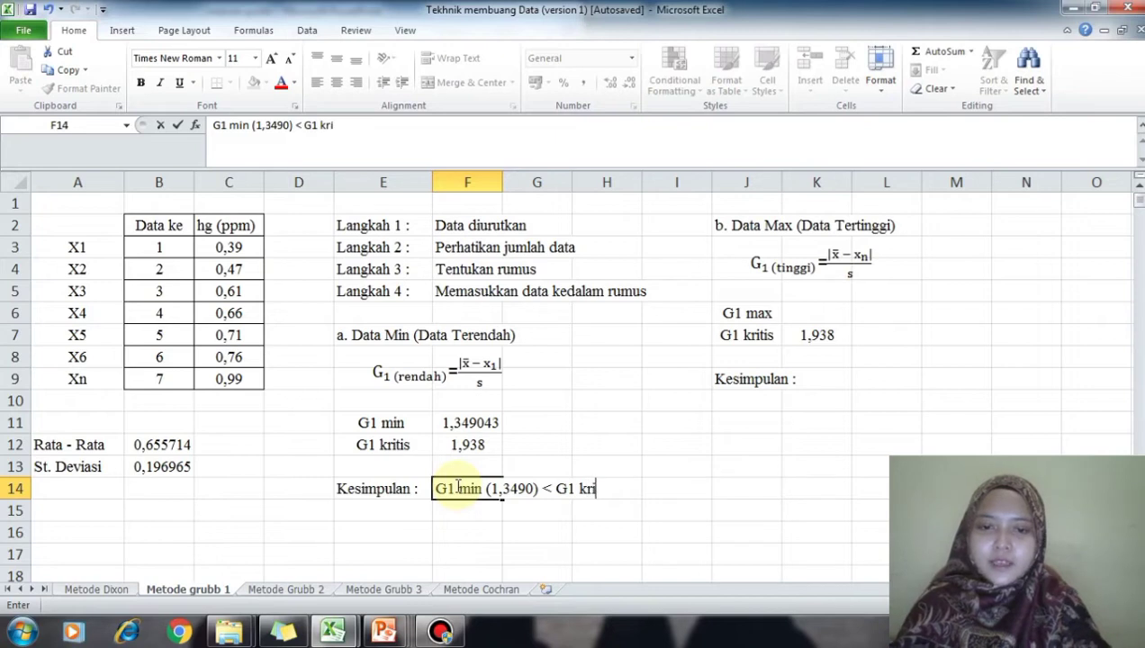
pyautogui.write('tis (1,9')
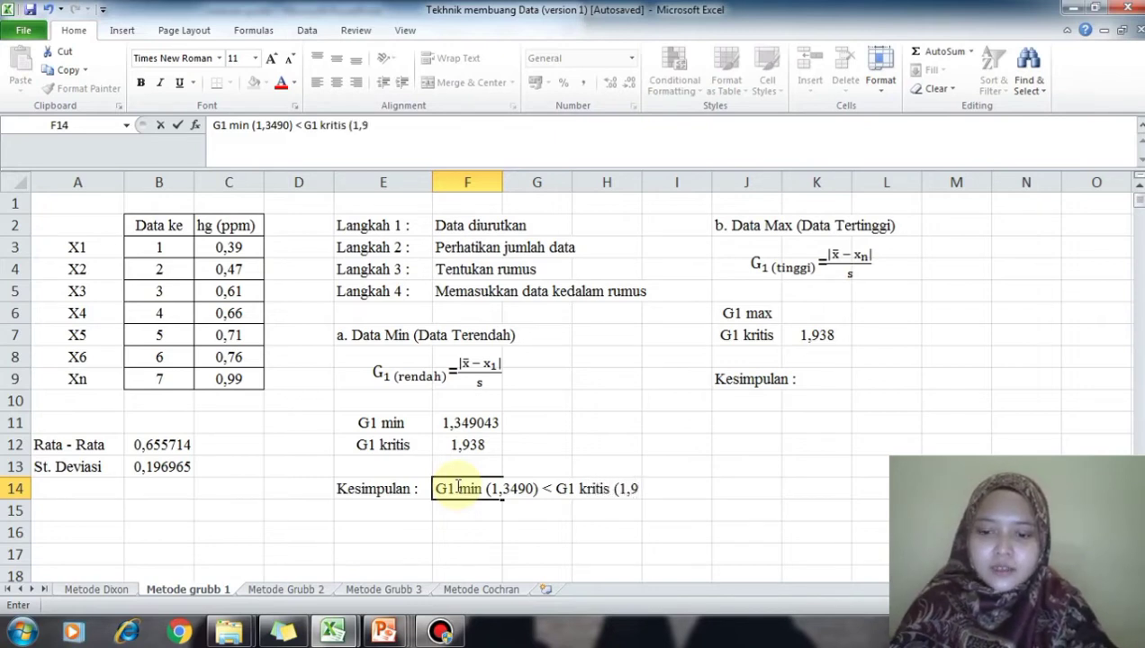
pyautogui.write('380')
pyautogui.write(') ')
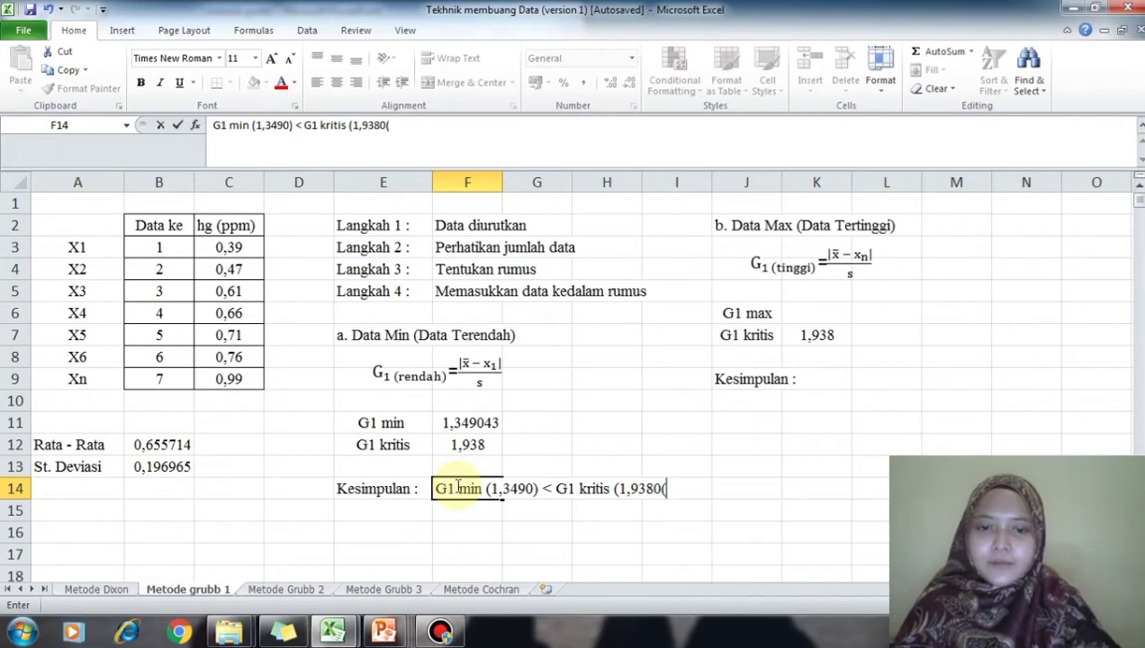
pyautogui.write('Maka')
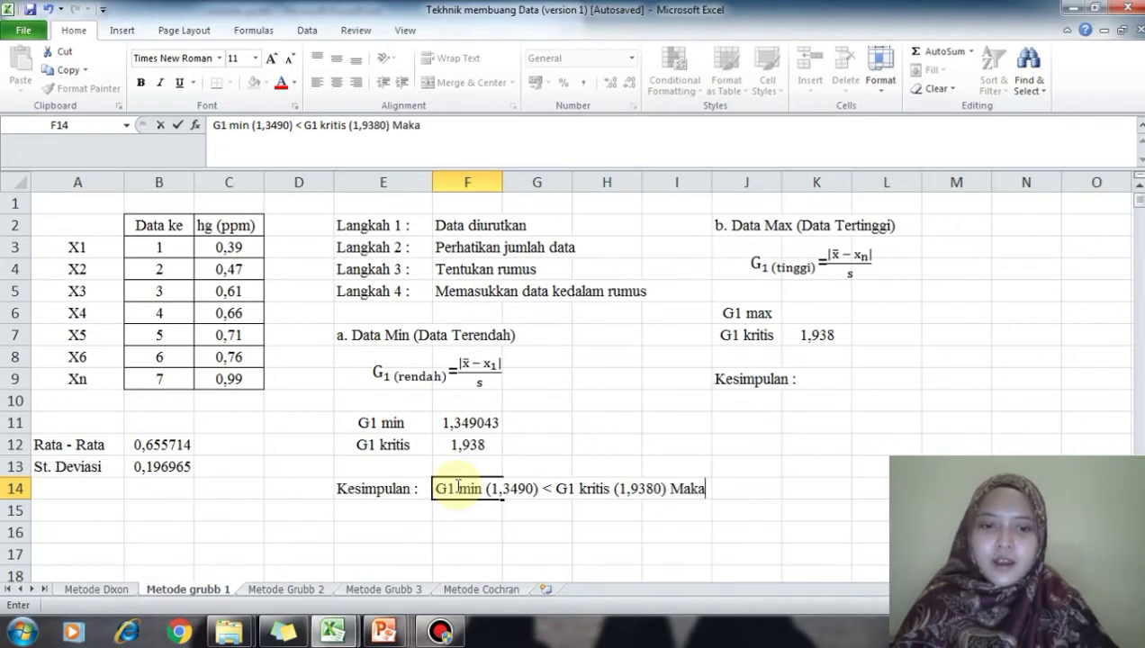
pyautogui.write(' data tid')
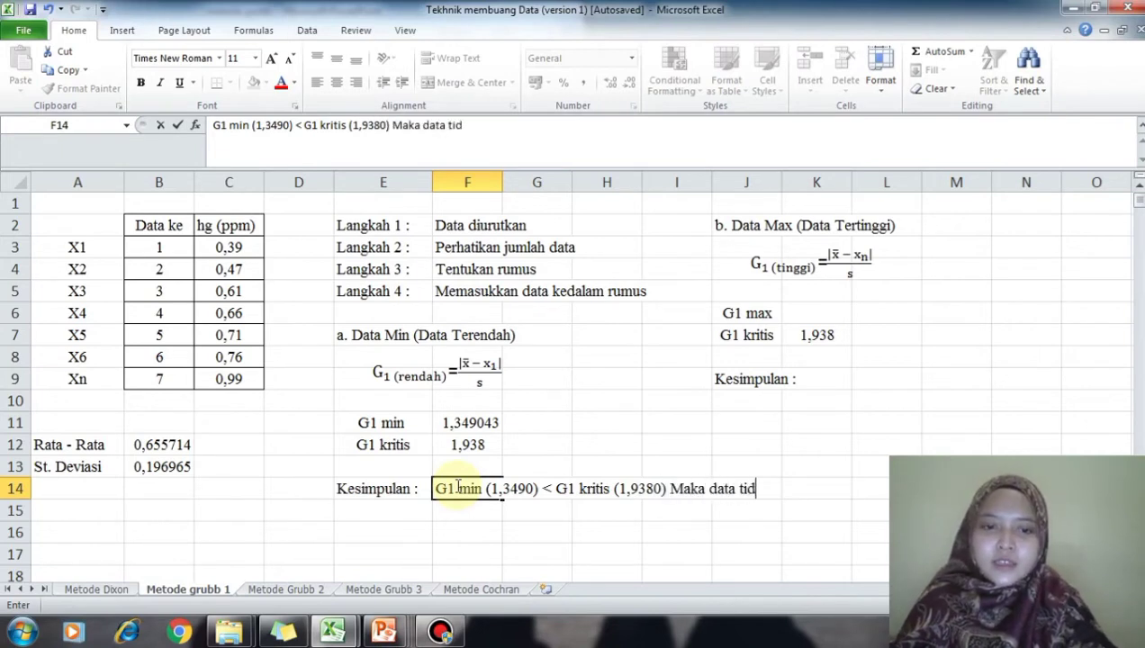
pyautogui.write('ak perlu dibuang')
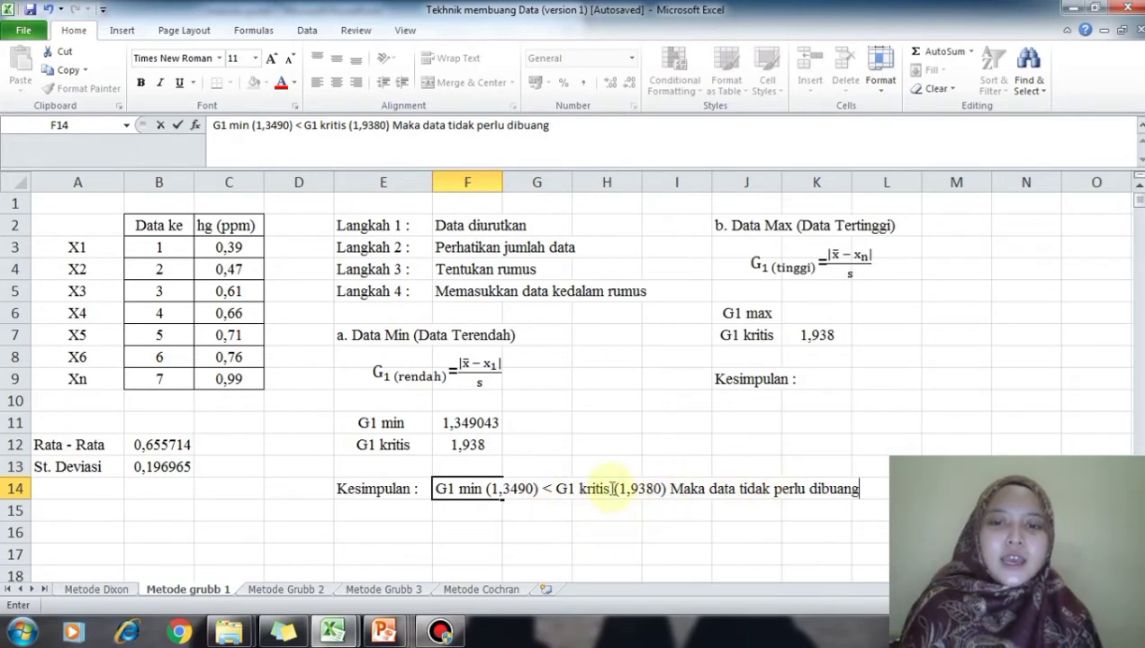
# Calculate G1 max in cell K6 with the formula =(B12-C9)/B13.
pyautogui.doubleClick(807, 313)
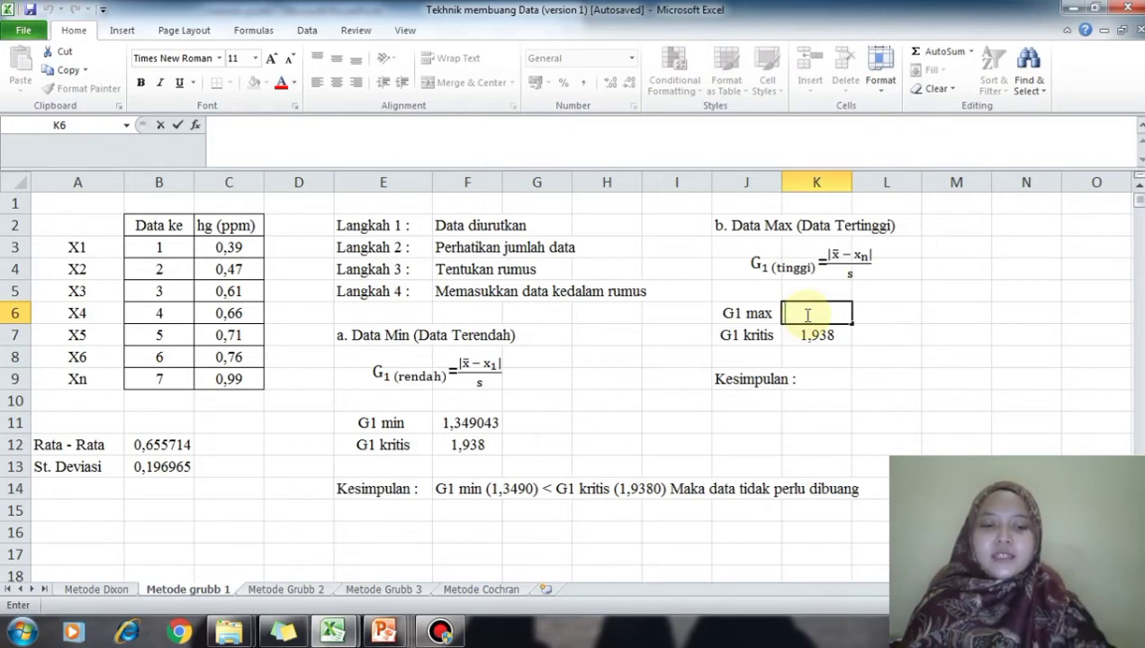
pyautogui.write('=(')
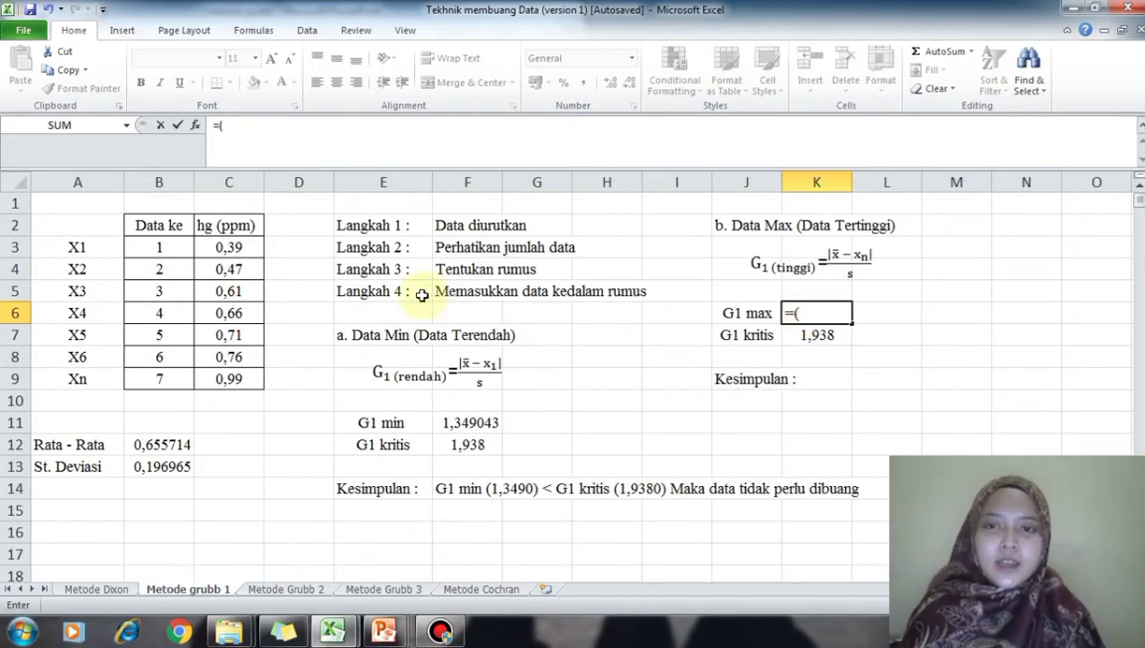
pyautogui.click(171, 450)
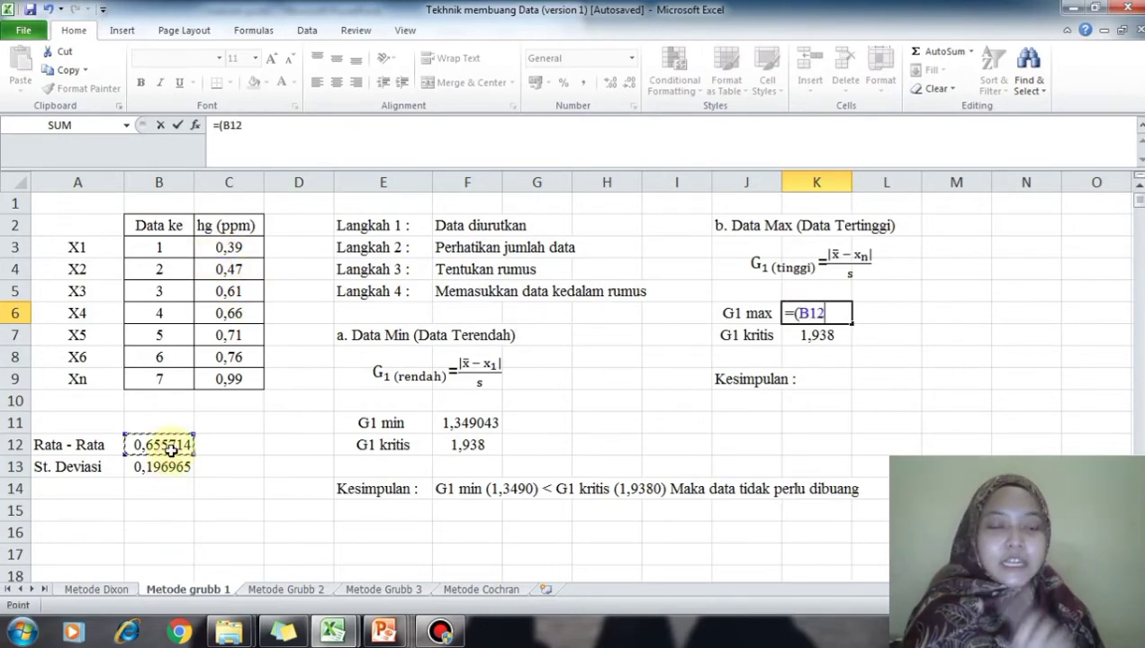
pyautogui.write('-')
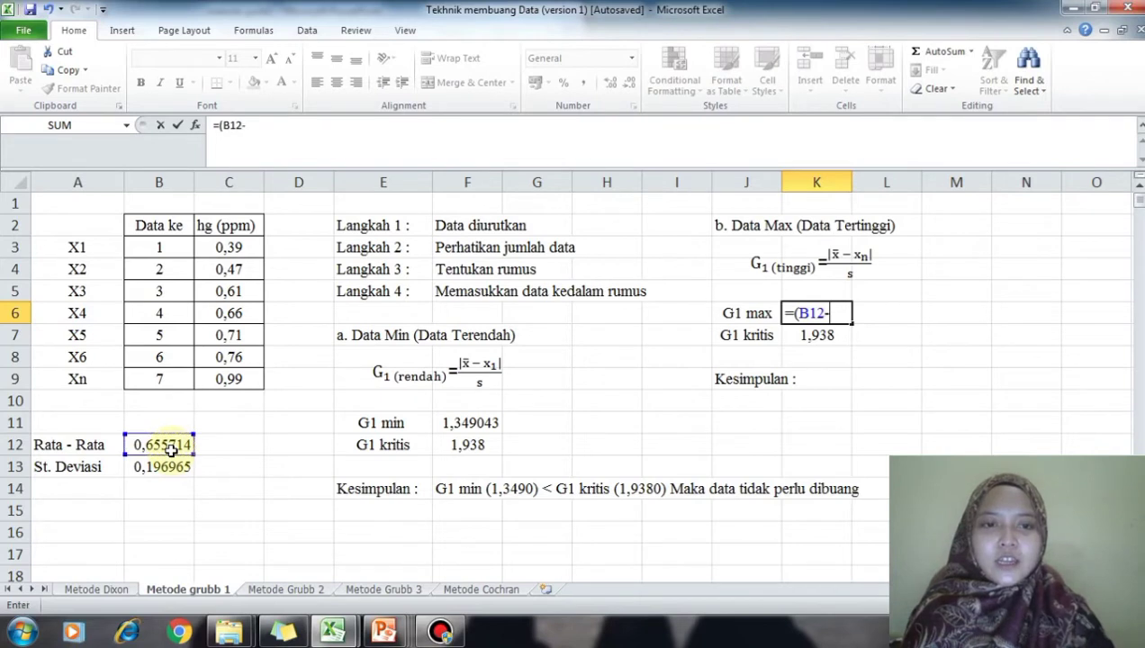
pyautogui.click(232, 381)
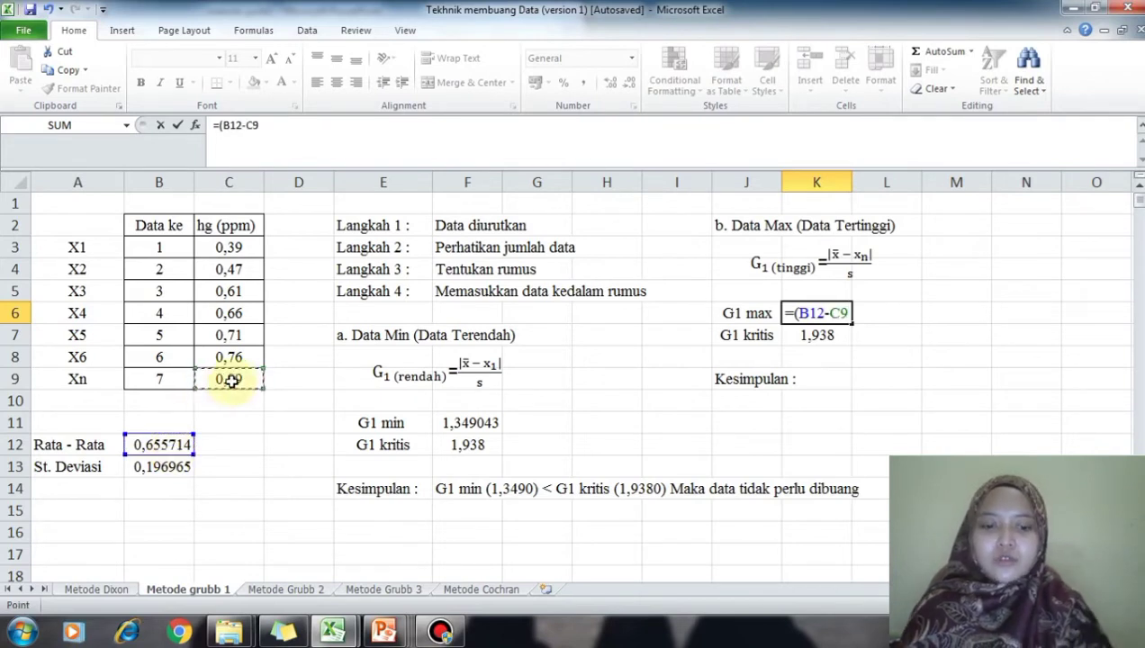
pyautogui.write(')/')
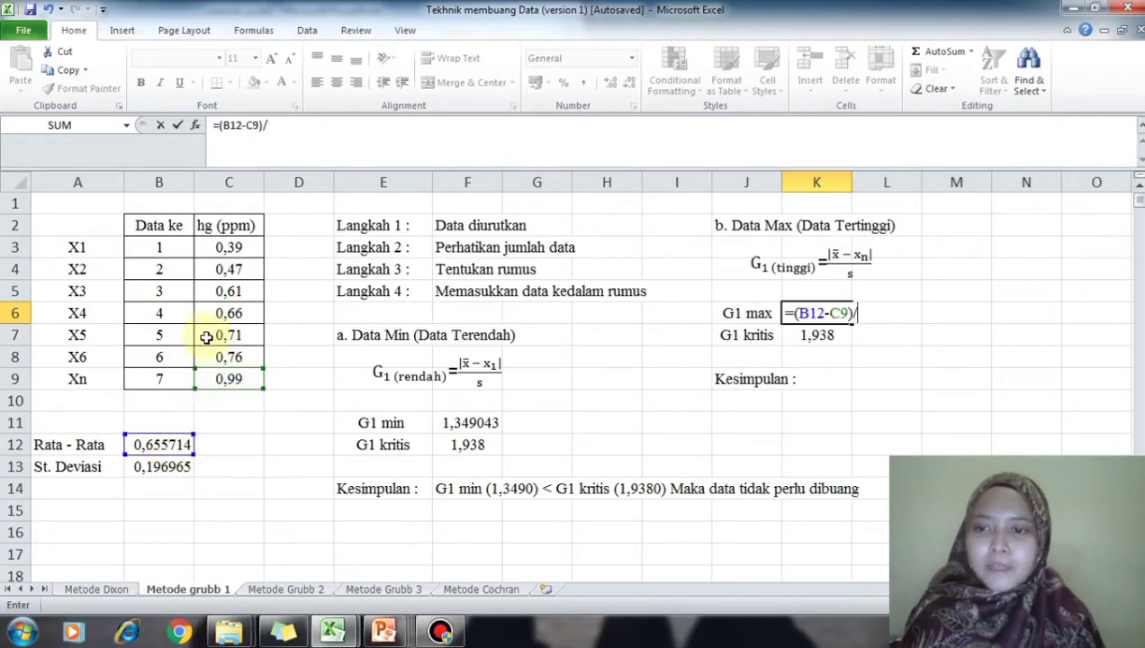
pyautogui.click(147, 465)
pyautogui.press('Return')
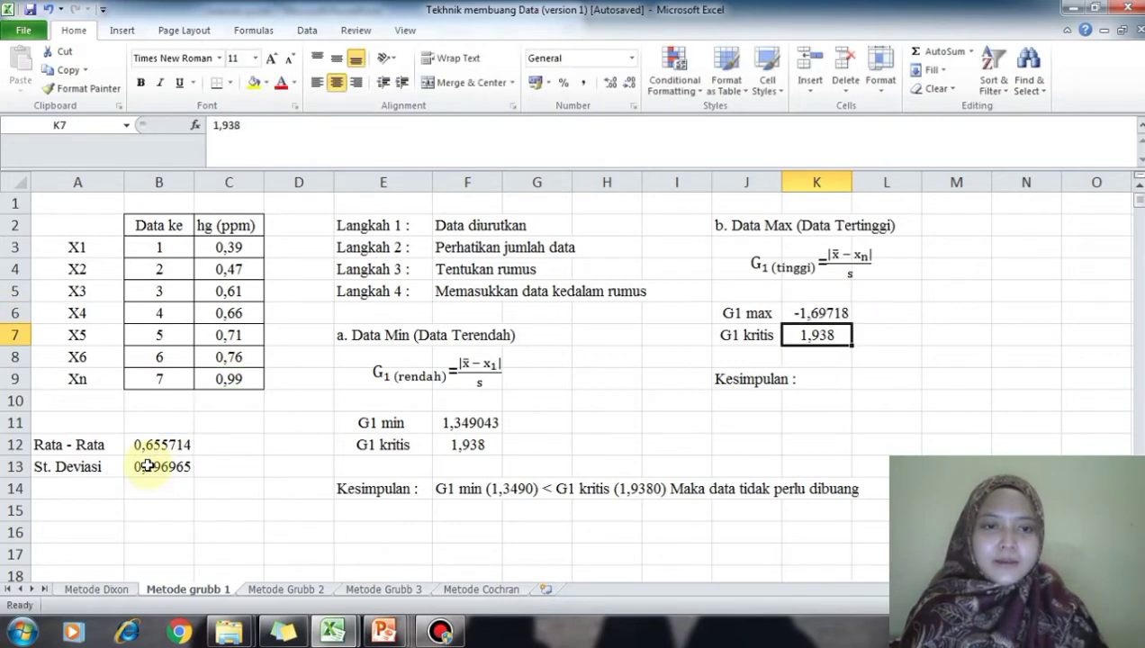
# Write the note "absolut maka jadi di positifkan" in cell L6 beside the G1 max value.
pyautogui.doubleClick(881, 313)
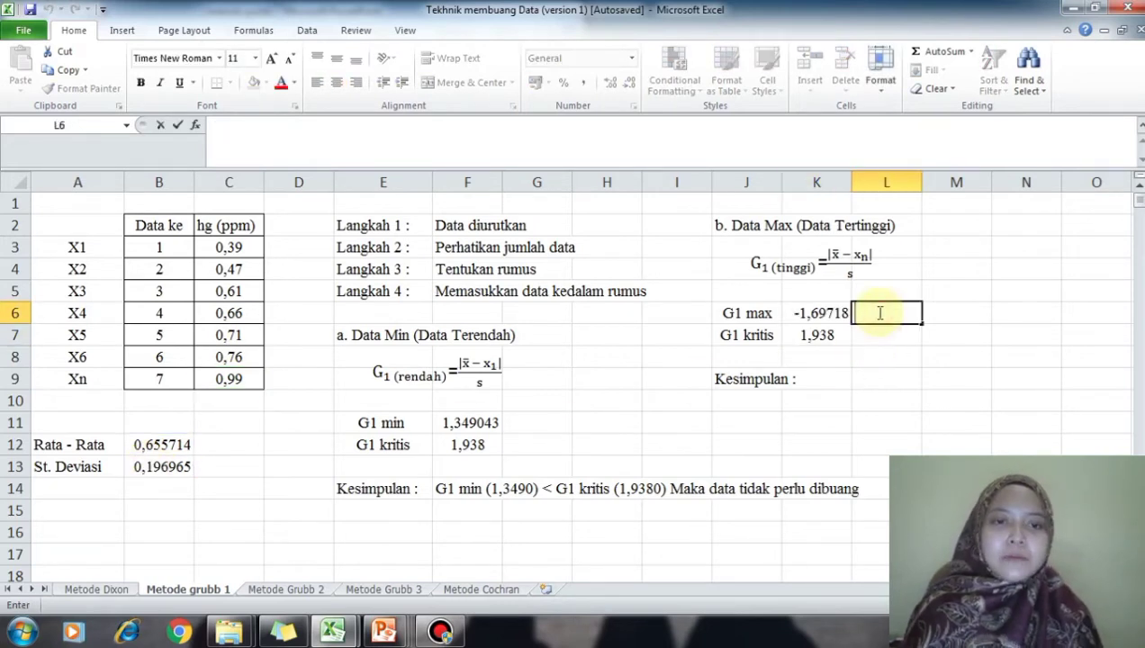
pyautogui.write('absolus di')
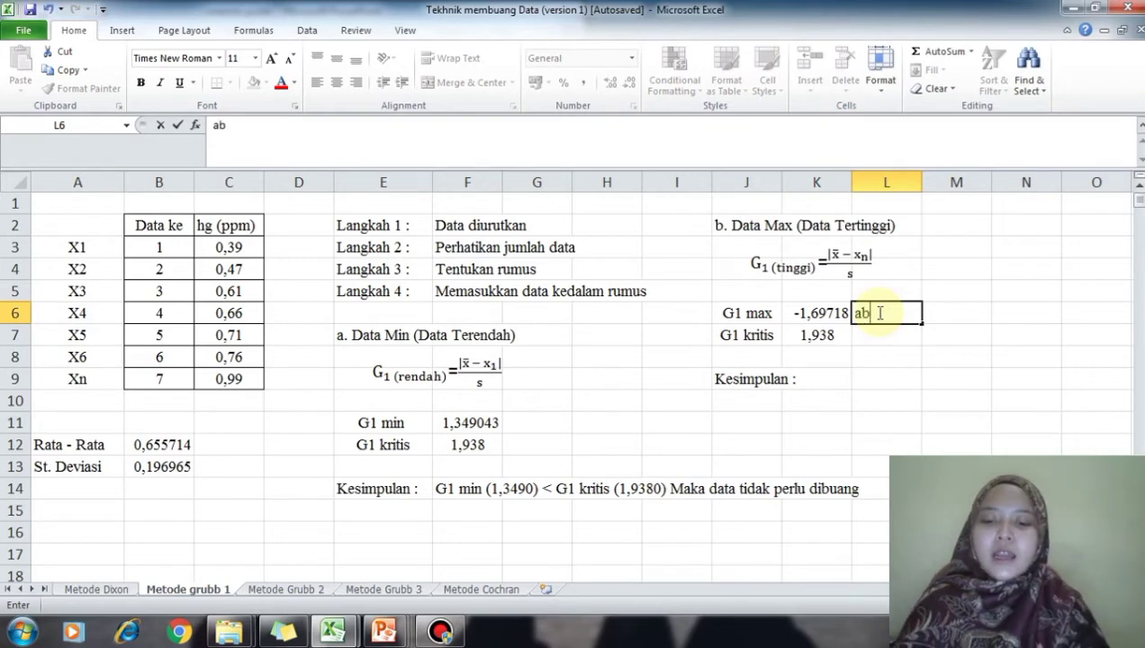
pyautogui.press('BackSpace')
pyautogui.press('BackSpace')
pyautogui.press('BackSpace')
pyautogui.press('BackSpace')
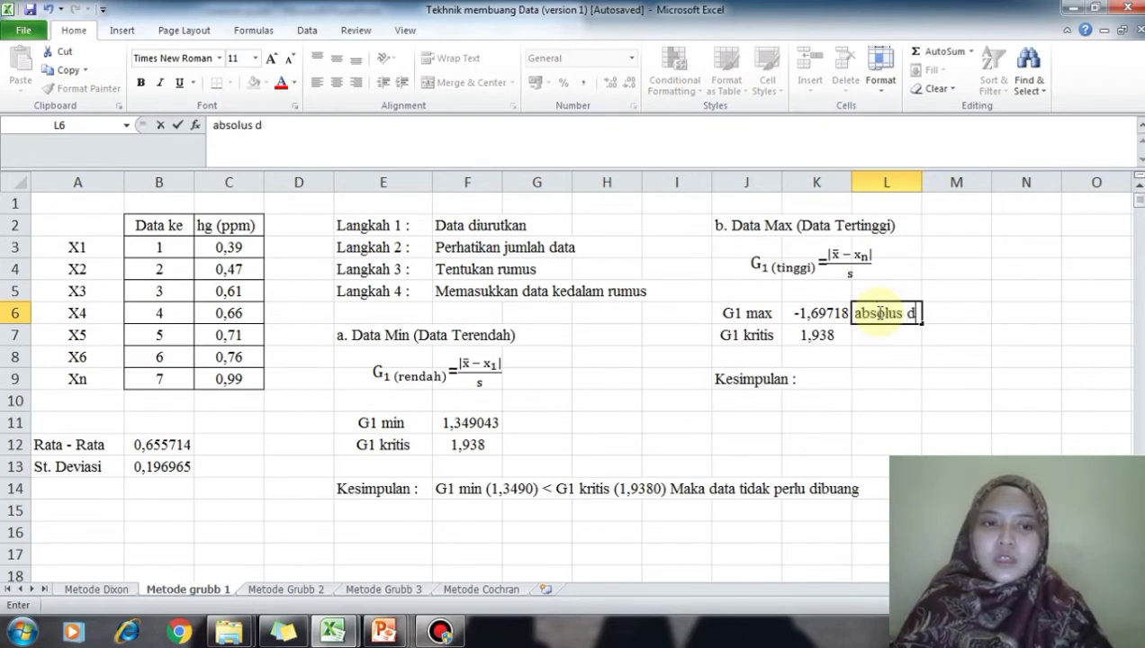
pyautogui.write('d')
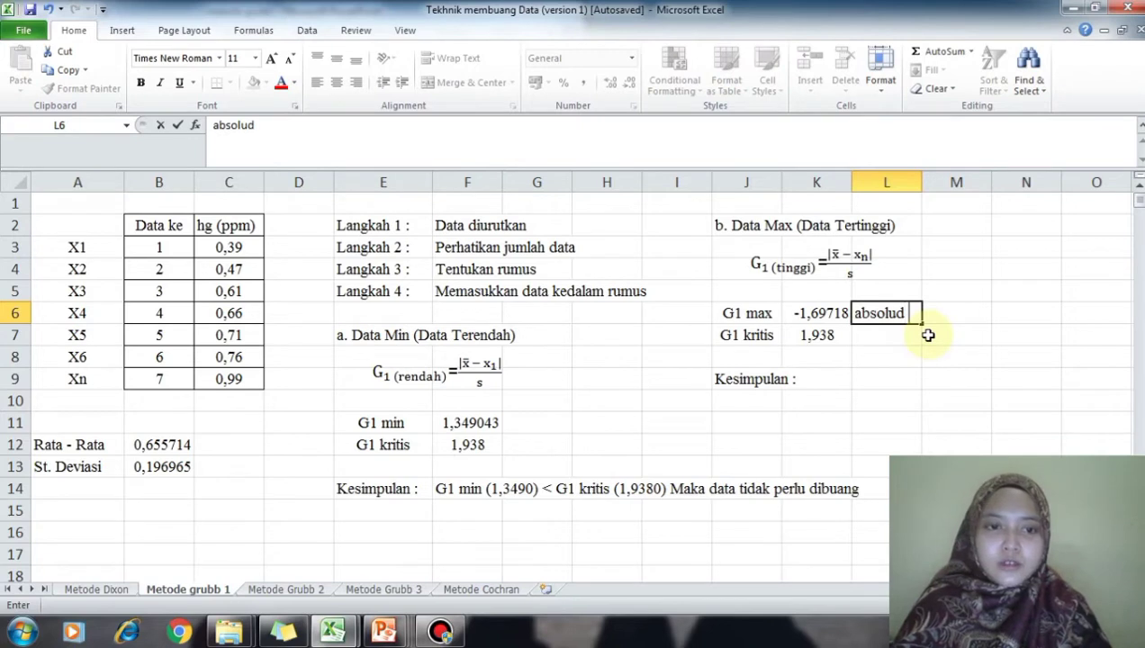
pyautogui.press('BackSpace')
pyautogui.write('t')
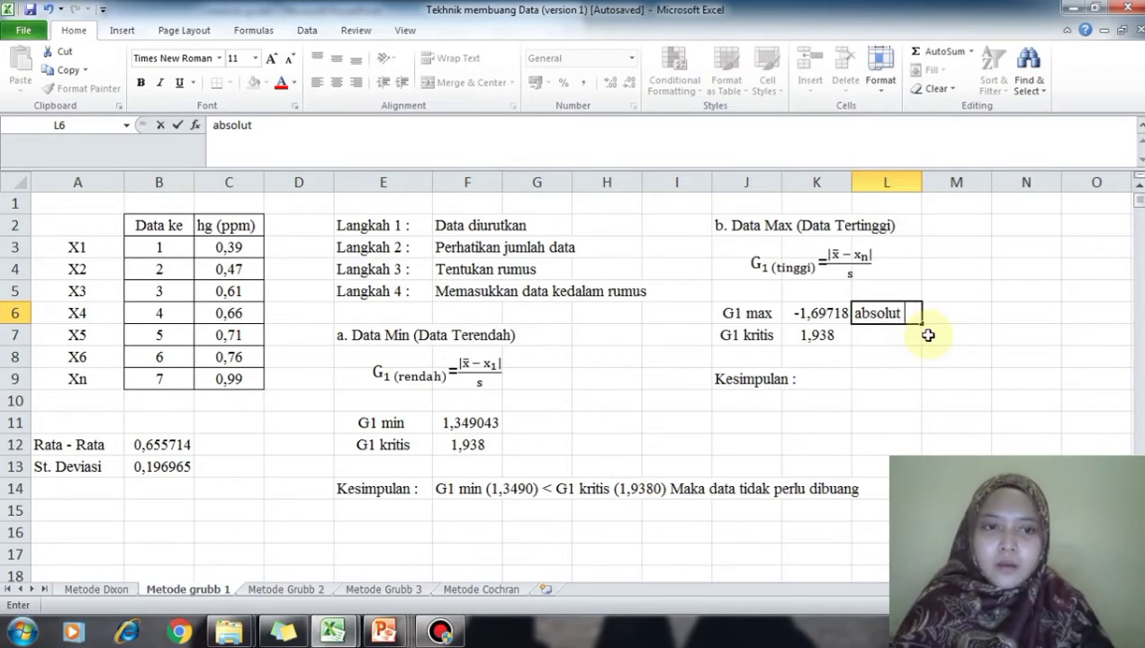
pyautogui.write(' maka jadi di postidi')
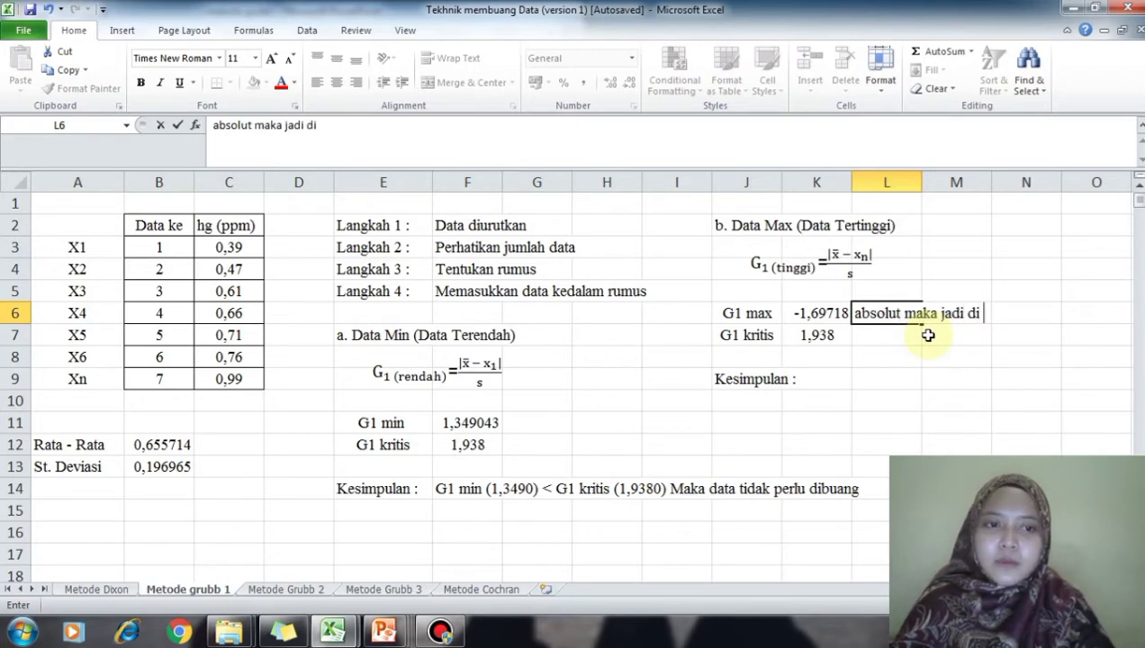
pyautogui.press('BackSpace')
pyautogui.press('BackSpace')
pyautogui.press('BackSpace')
pyautogui.press('BackSpace')
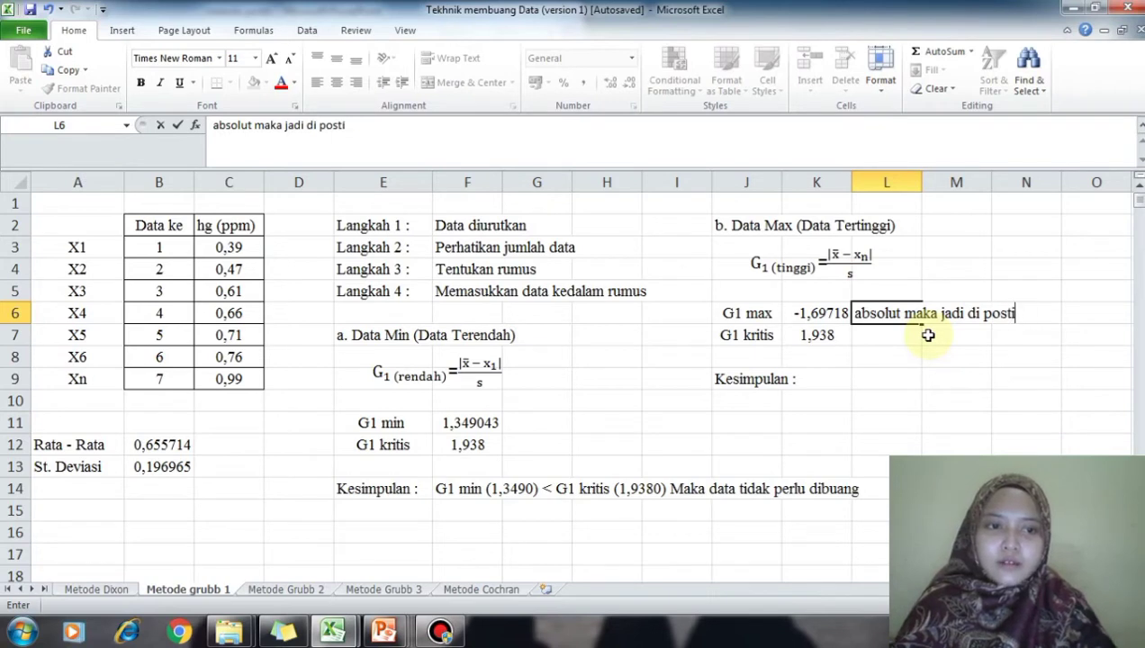
pyautogui.write('itifkan')
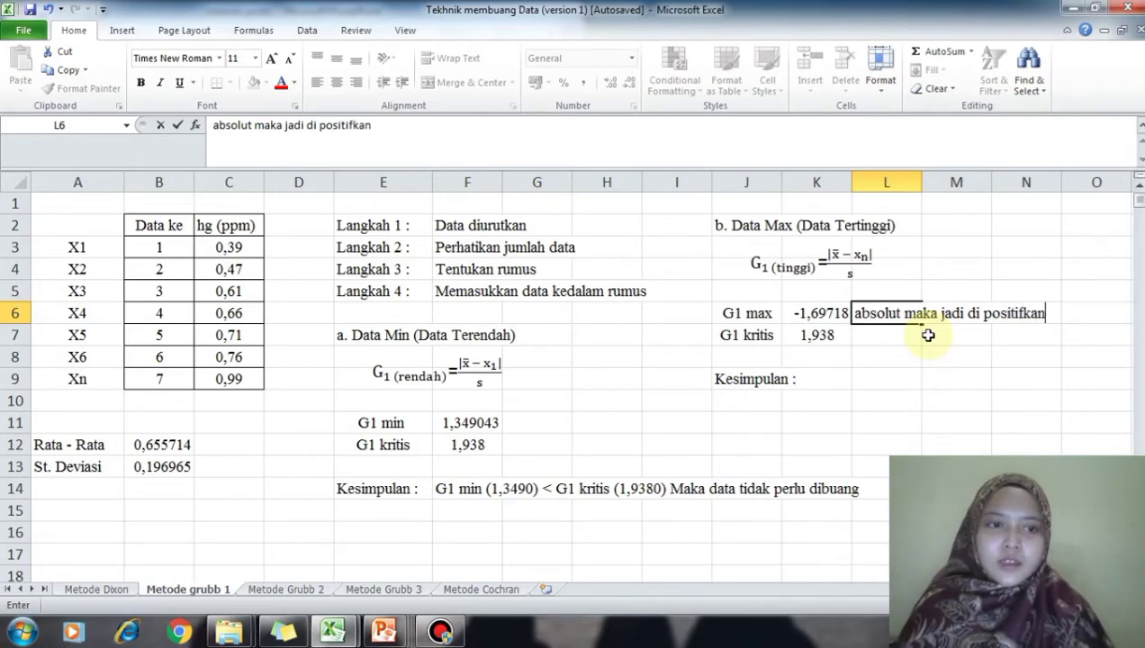
# Change "absolut" to "absolud" in the L6 note and add the positive value 1,69718 at its end.
pyautogui.click(901, 312)
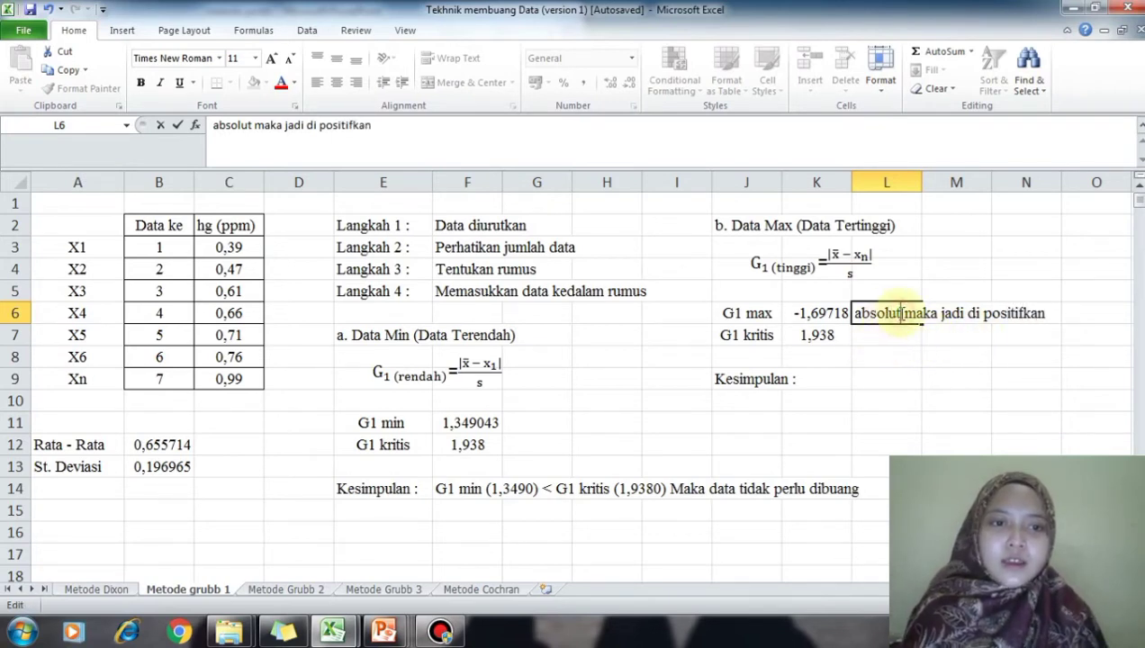
pyautogui.press('BackSpace')
pyautogui.write('d')
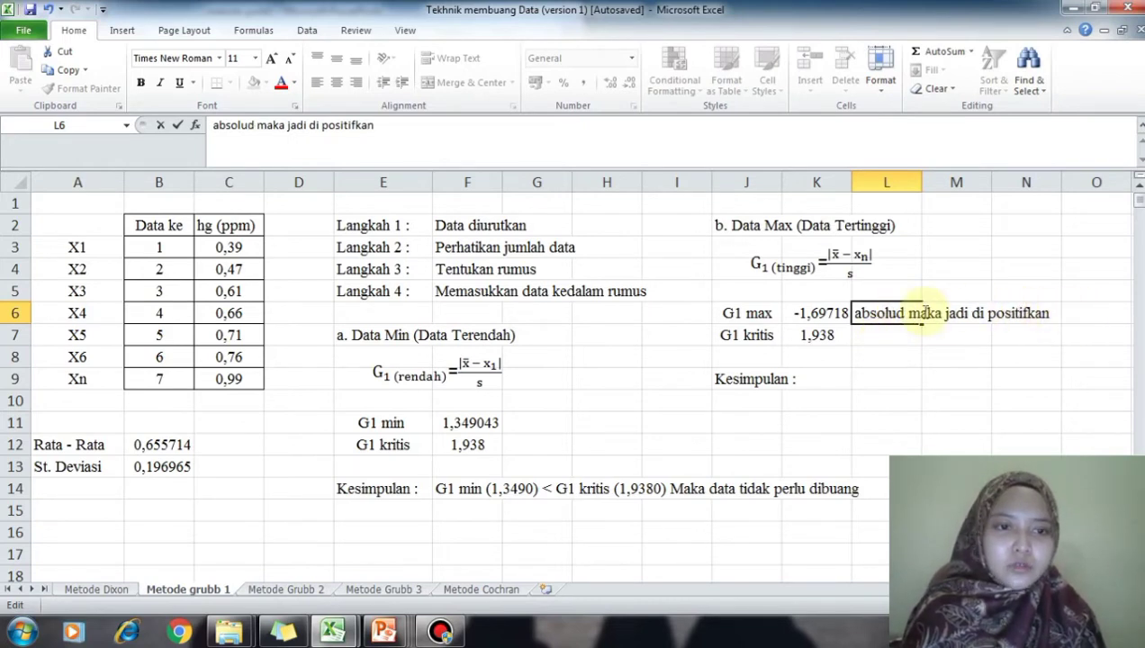
pyautogui.press('Right')
pyautogui.press('Right')
pyautogui.press('Right')
pyautogui.press('Right')
pyautogui.press('Right')
pyautogui.press('Right')
pyautogui.press('Right')
pyautogui.press('Right')
pyautogui.press('Right')
pyautogui.press('Right')
pyautogui.press('Right')
pyautogui.press('Right')
pyautogui.press('Right')
pyautogui.press('Right')
pyautogui.press('Right')
pyautogui.press('Right')
pyautogui.press('Right')
pyautogui.press('Right')
pyautogui.press('Right')
pyautogui.press('Right')
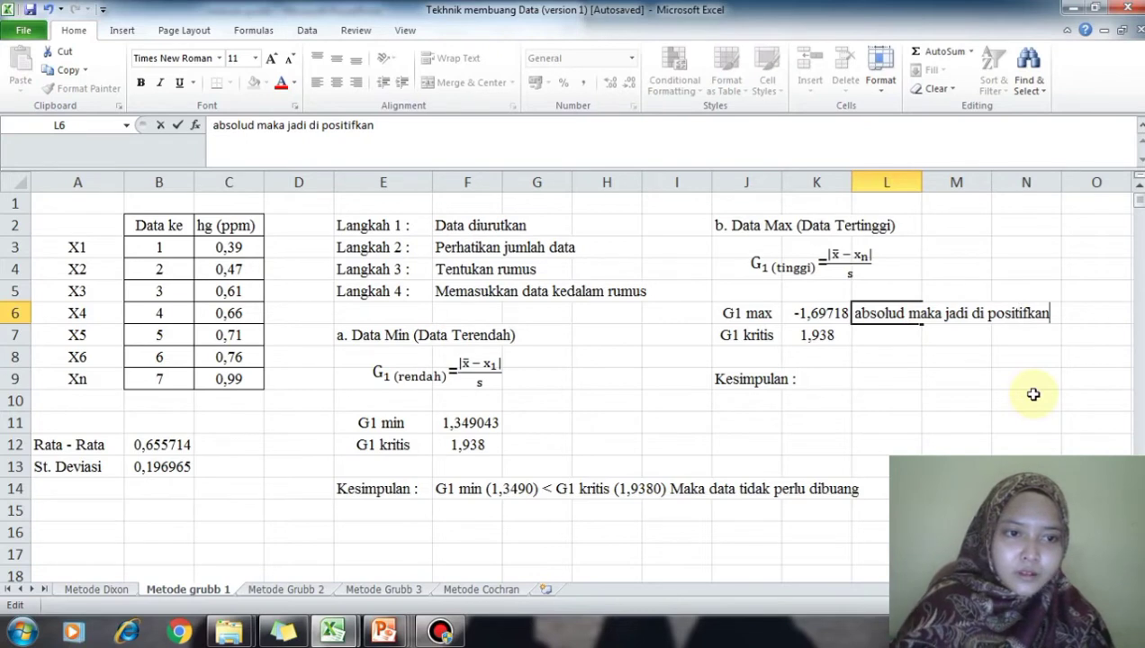
pyautogui.write('1,')
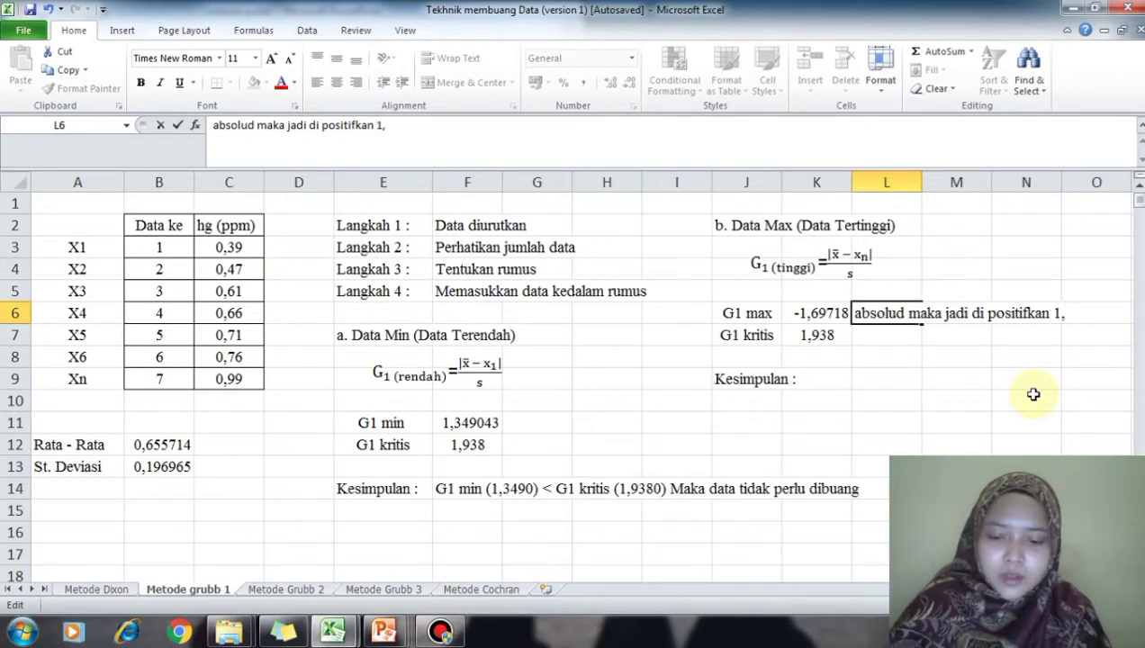
pyautogui.write('69')
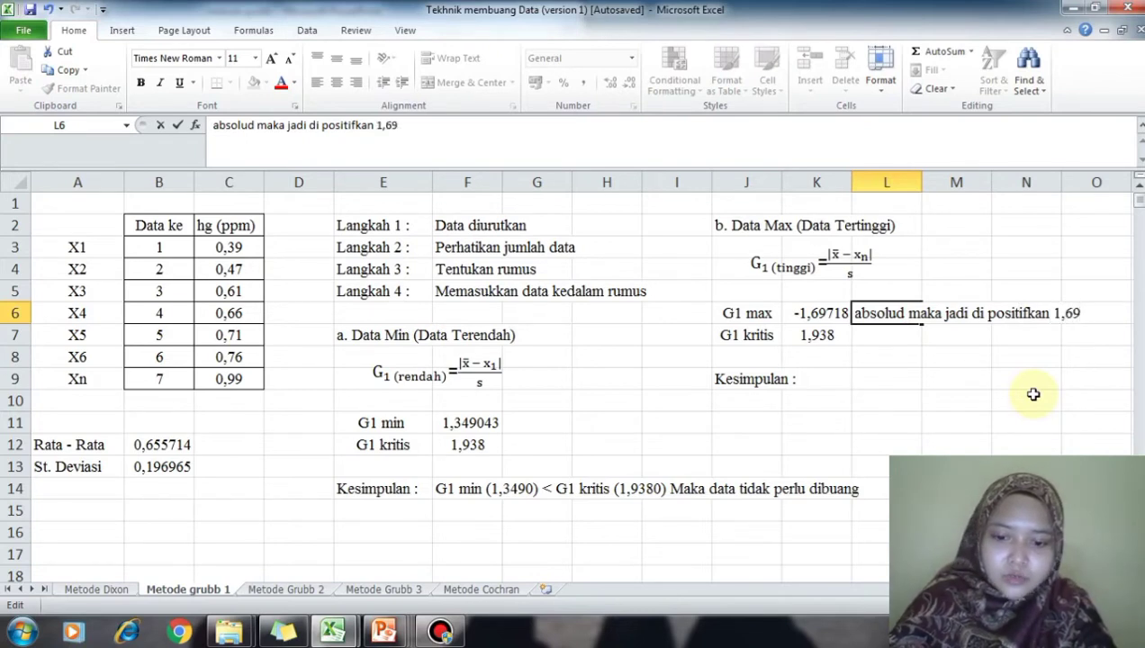
pyautogui.write('718')
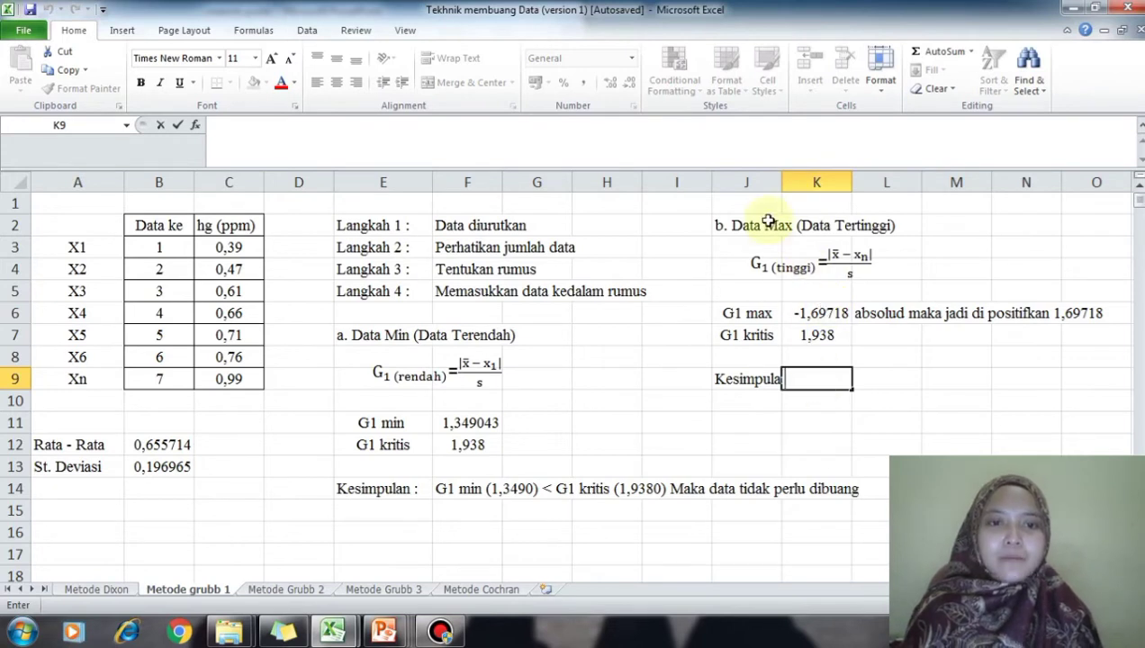
# Write the highest-data conclusion in cell K9: "G1 max (1,69718) < G1 kritis (1,9380) Maka data tidak perlu dibuang".
pyautogui.moveTo(778, 203); pyautogui.dragTo(790, 211)
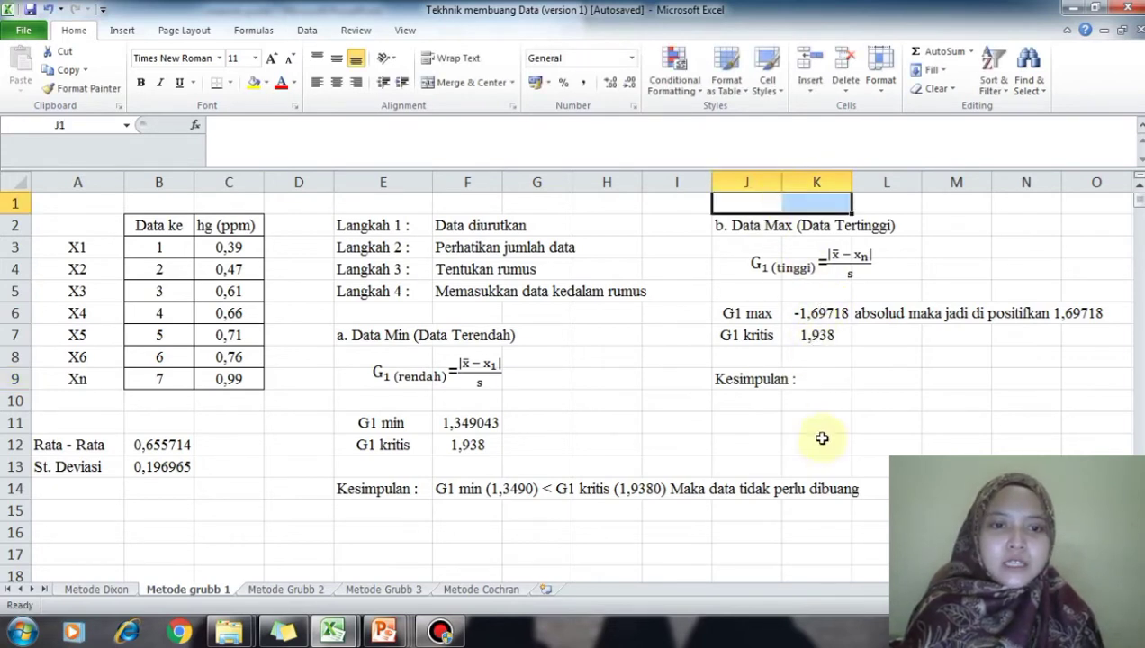
pyautogui.doubleClick(823, 376)
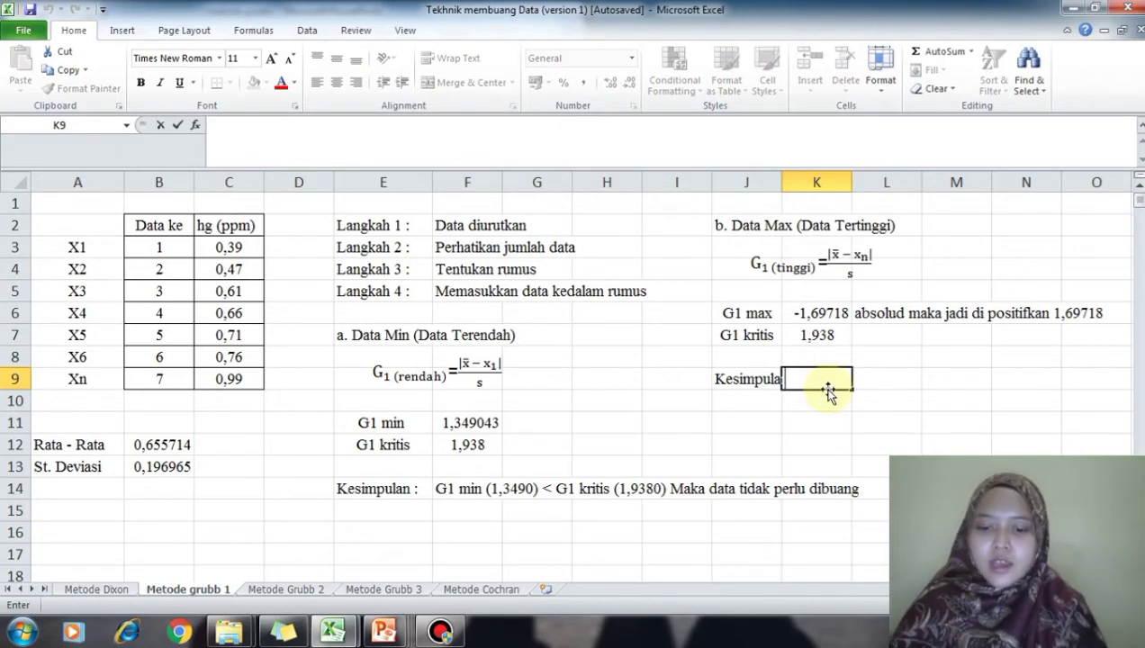
pyautogui.write('G1 ma')
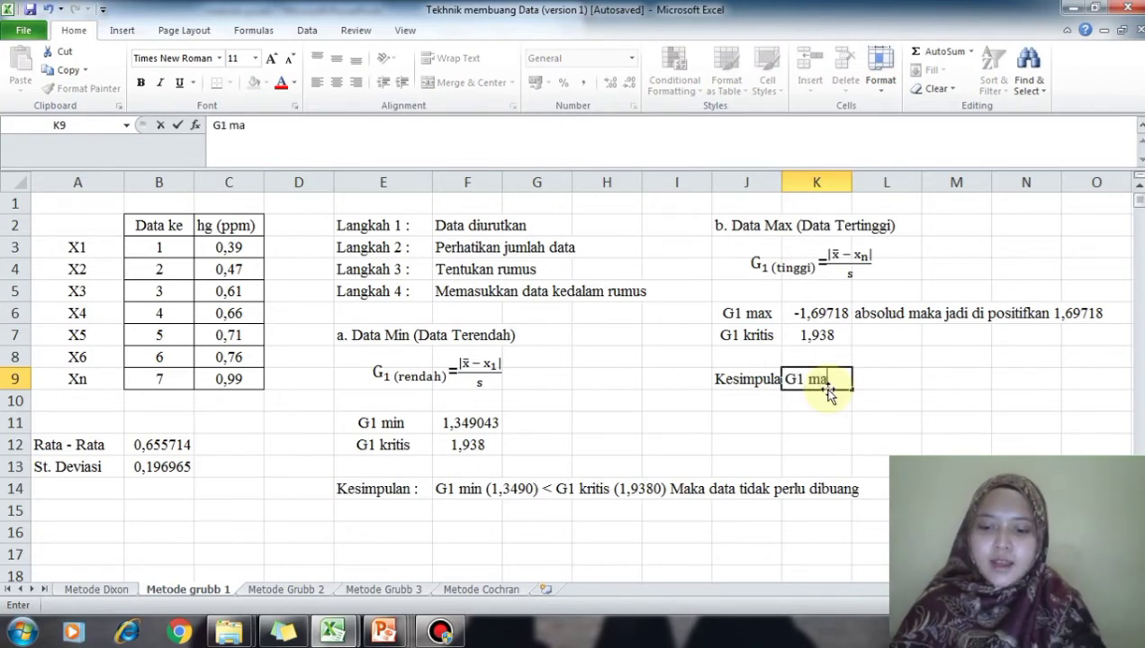
pyautogui.write('x (1')
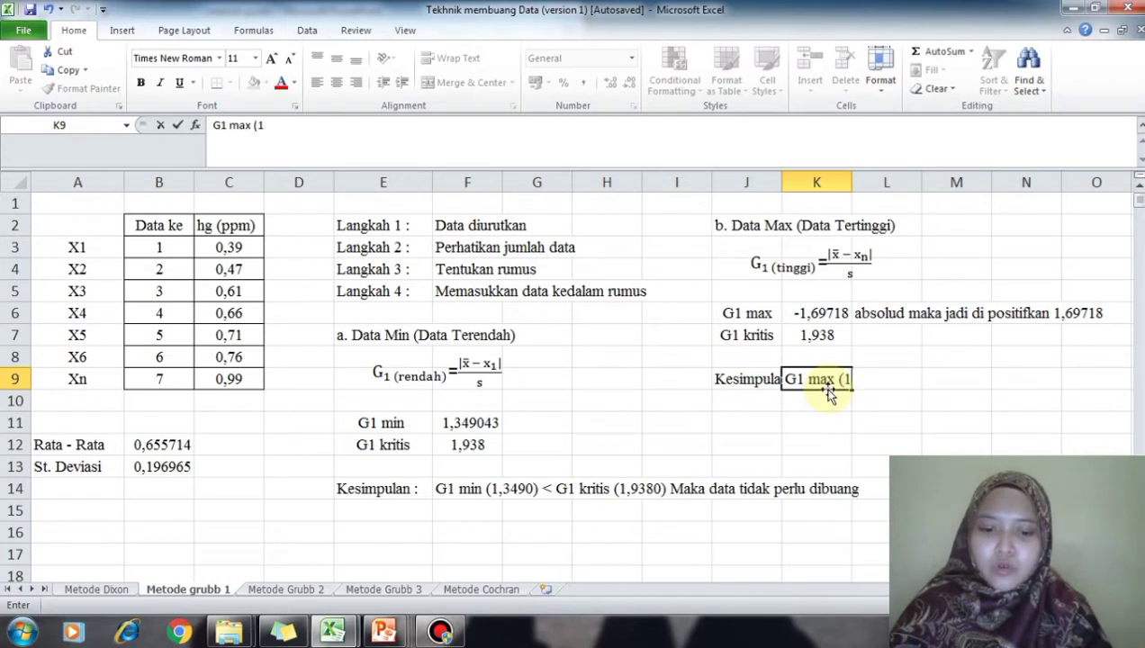
pyautogui.write(',6971')
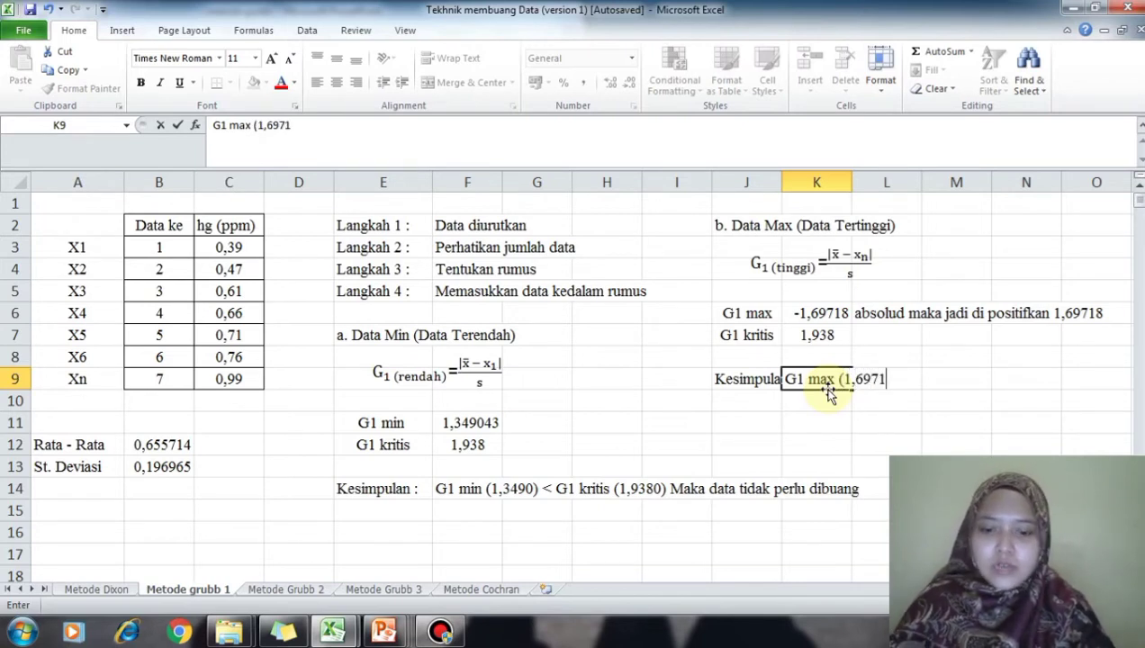
pyautogui.write('8) <')
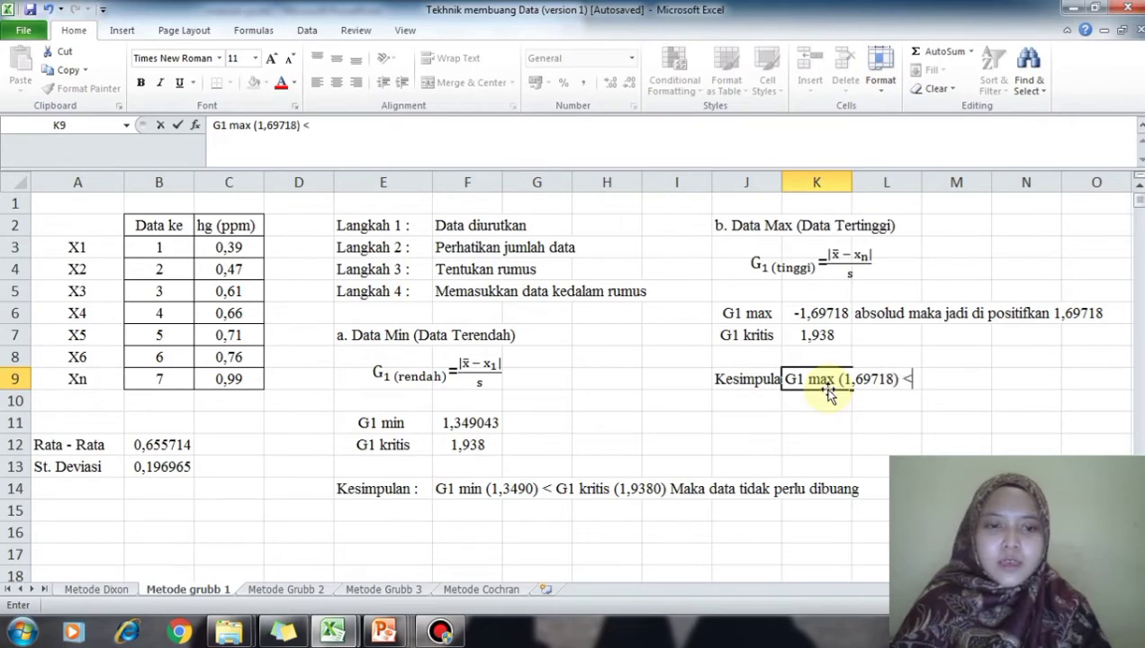
pyautogui.write(' G')
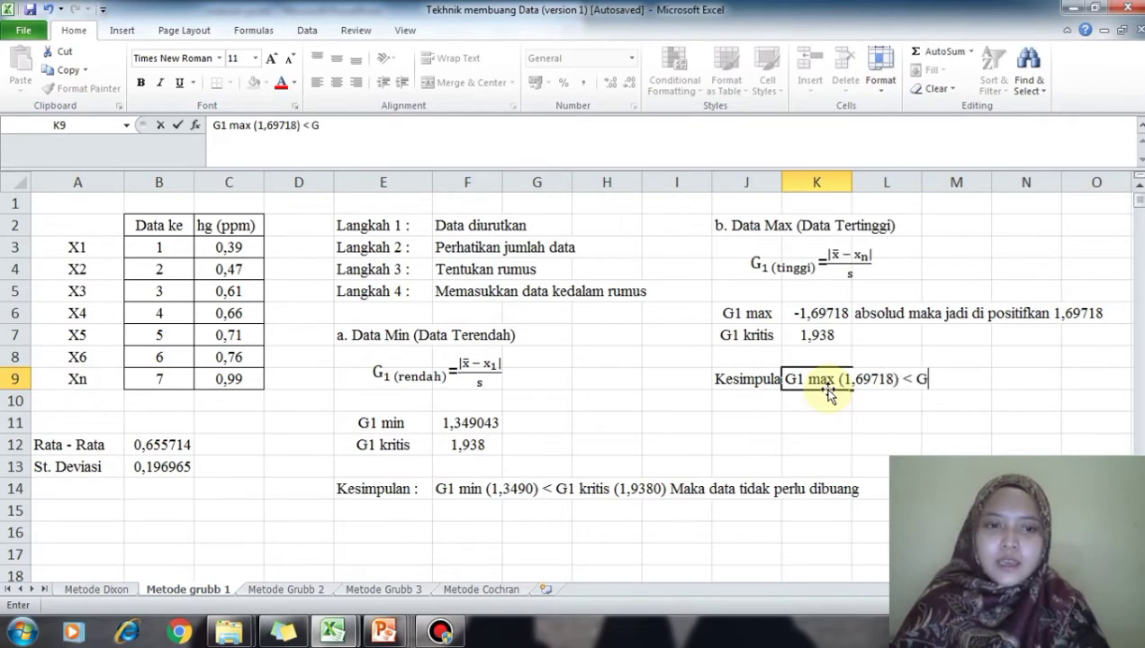
pyautogui.write('1 kri')
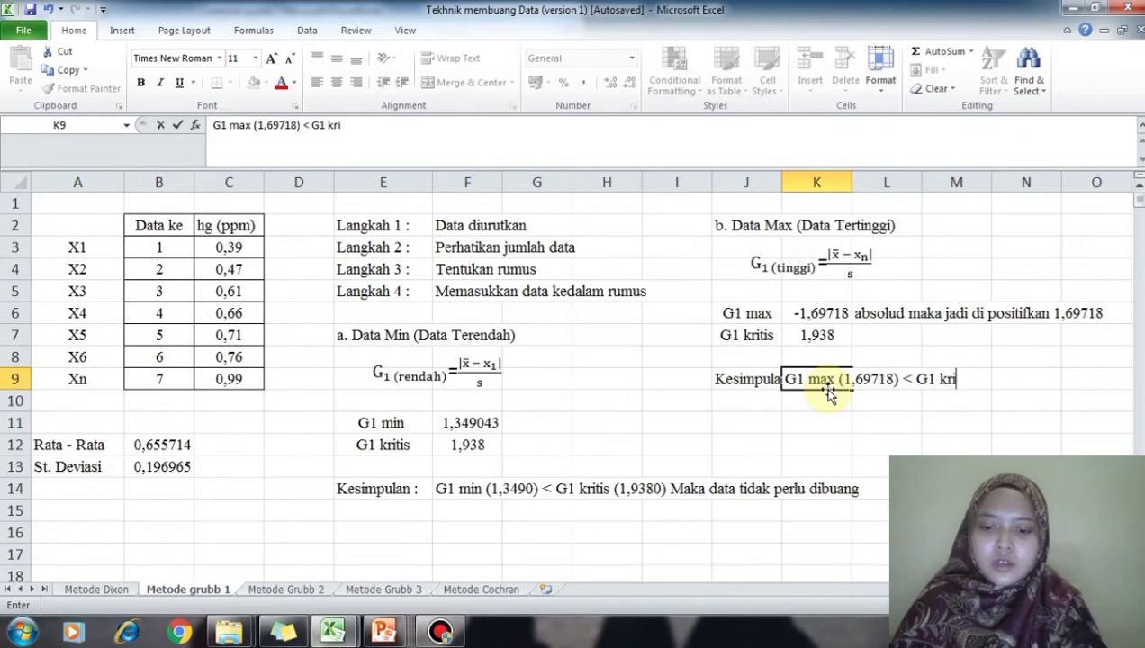
pyautogui.write('tis (')
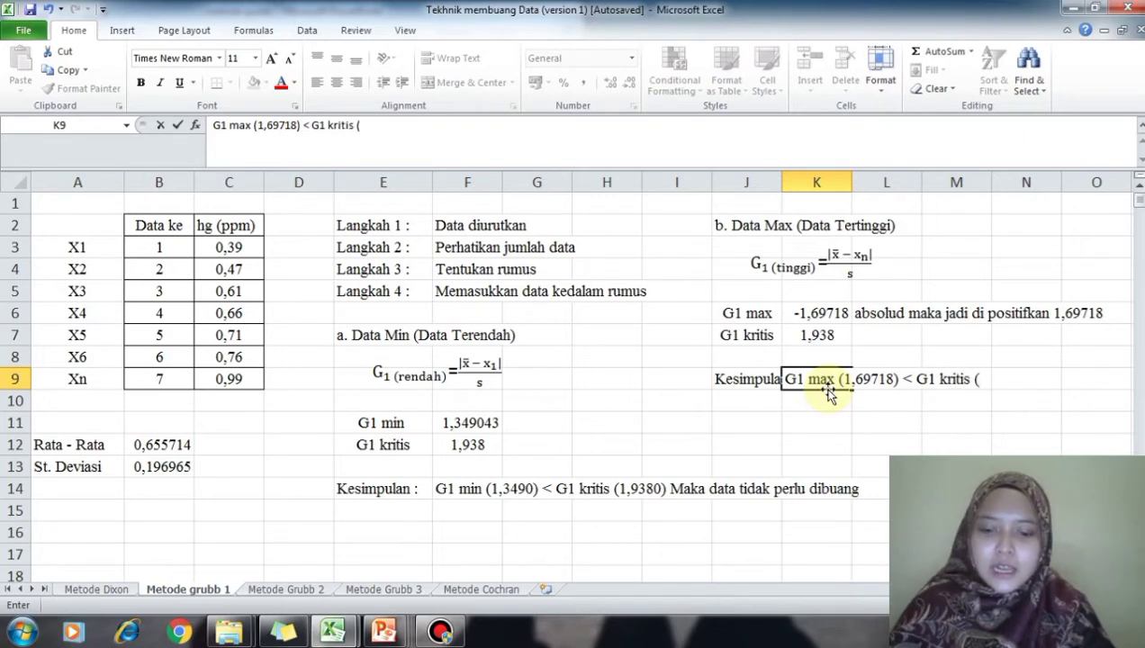
pyautogui.write('1,9380)')
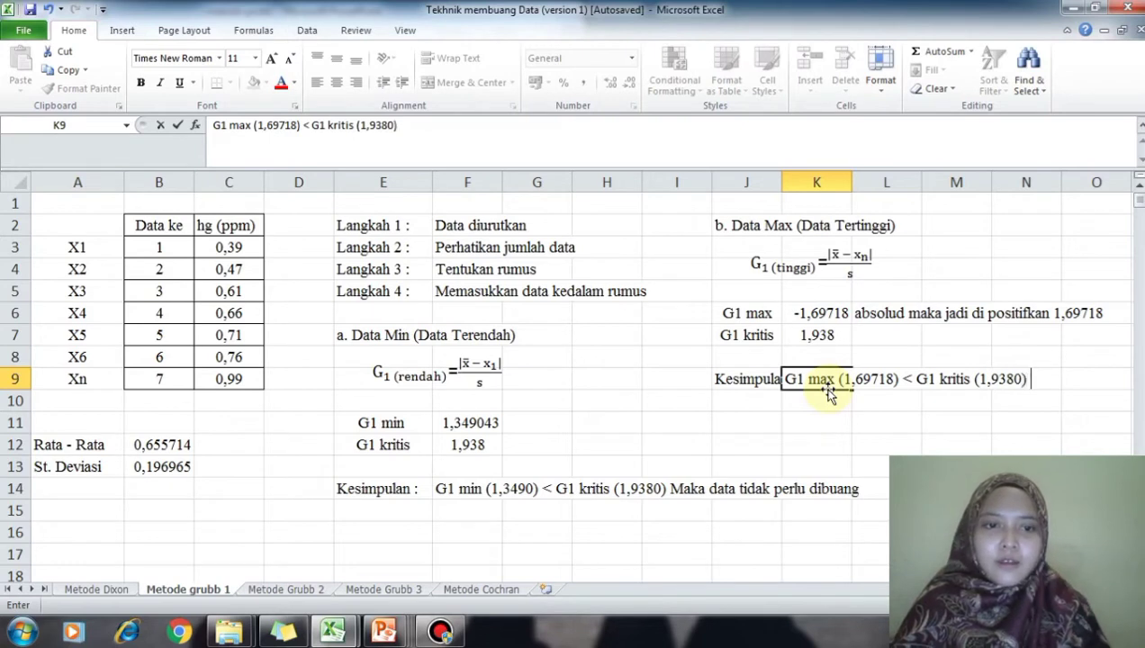
pyautogui.write(' Maka data')
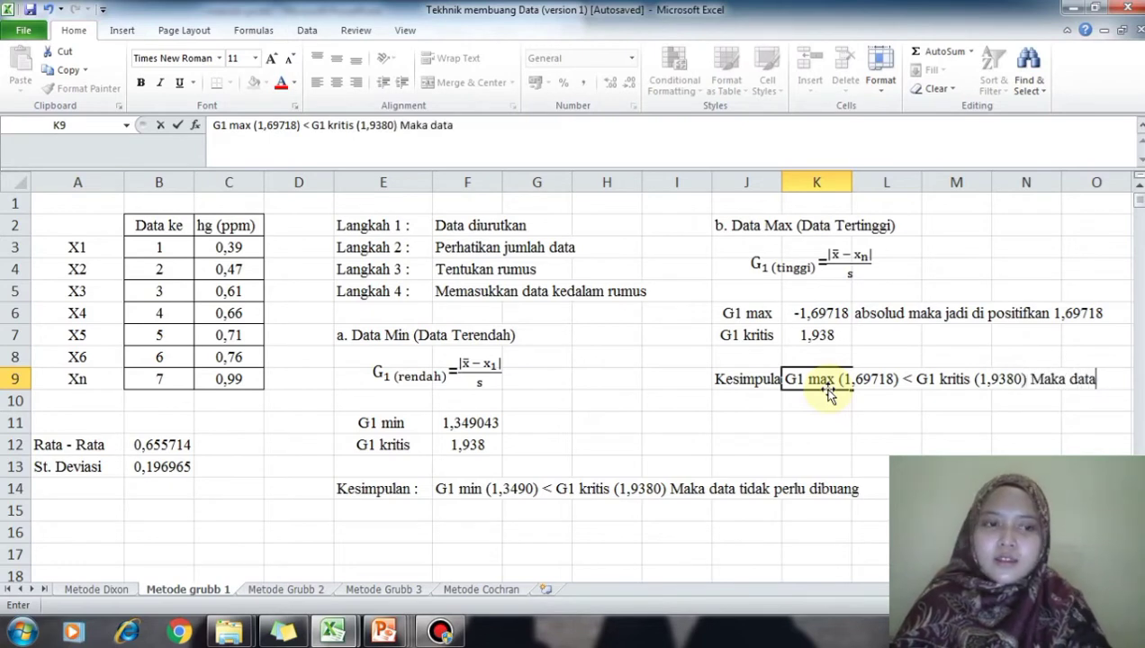
pyautogui.write(' tidak perlu d')
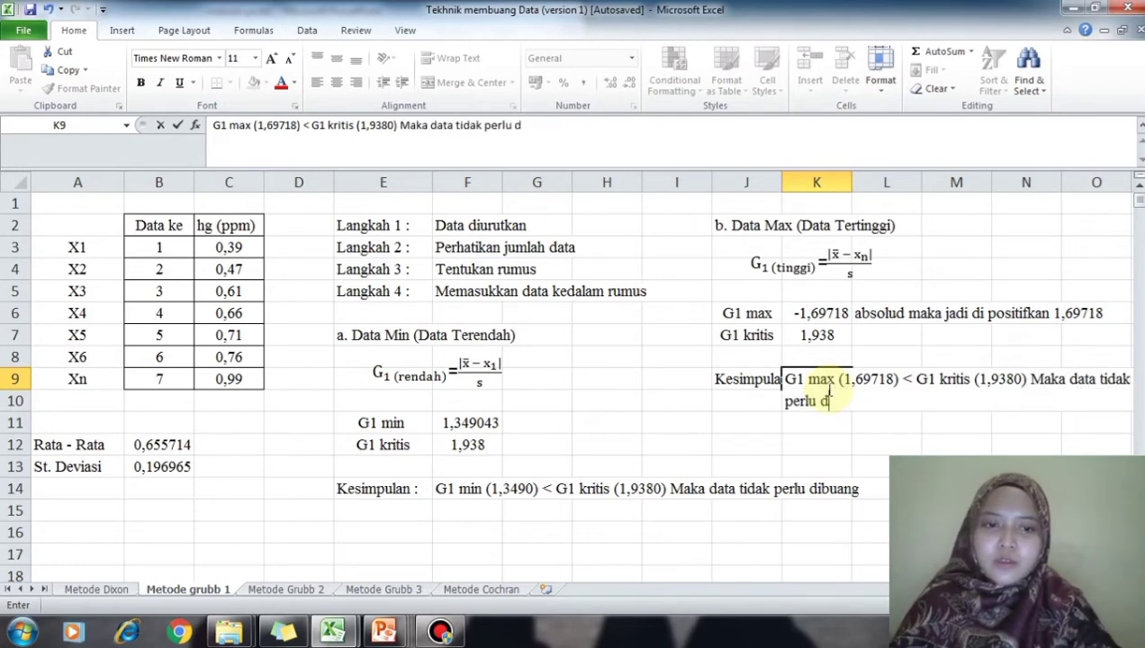
pyautogui.write('ibuang')
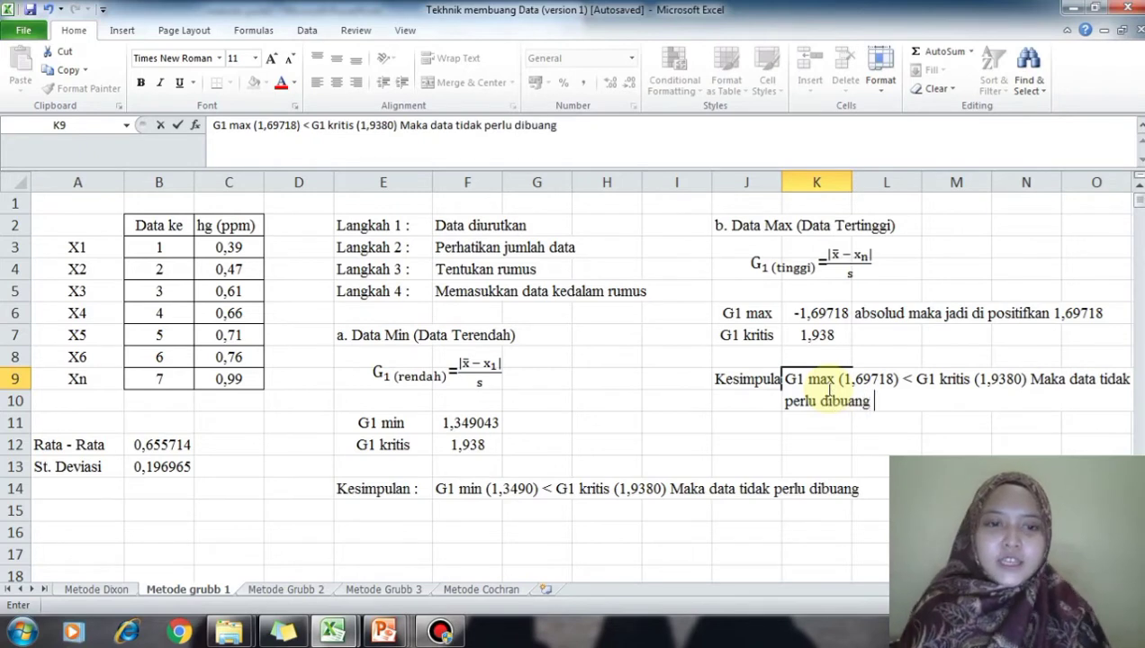
pyautogui.click(863, 423)
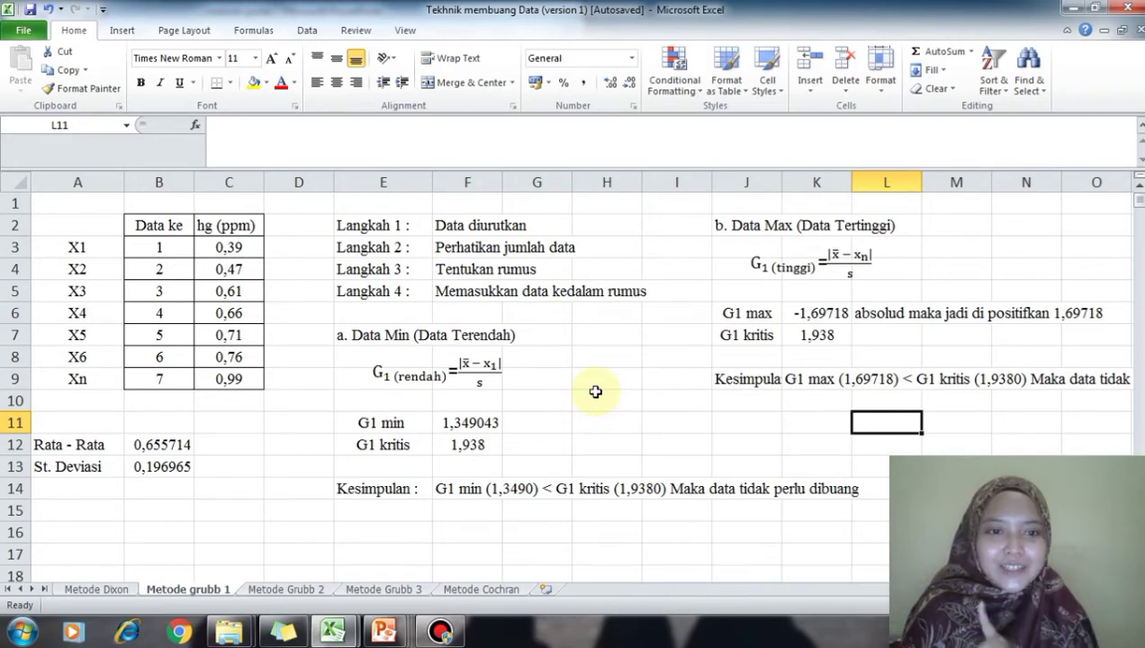
# Open the Metode Grubb 2 sheet and examine its hg (ppm) data, the G2 kritis entry and the G2 formula.
pyautogui.hotkey('ctrl', 'pagedown')
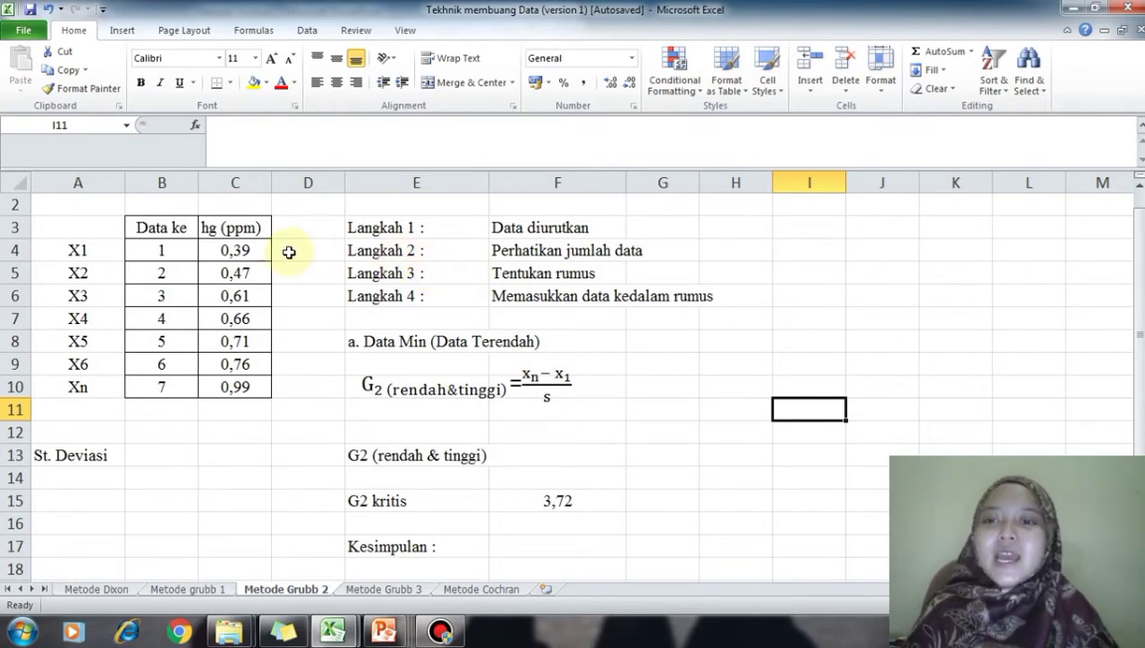
pyautogui.moveTo(243, 251); pyautogui.dragTo(246, 374)
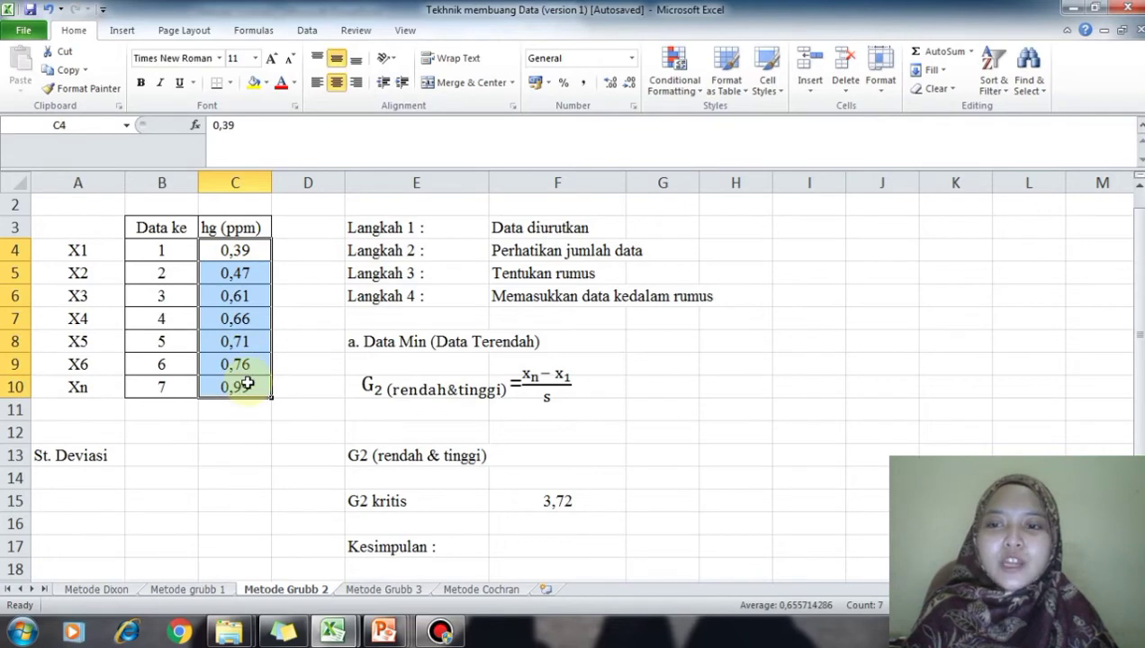
pyautogui.click(173, 389)
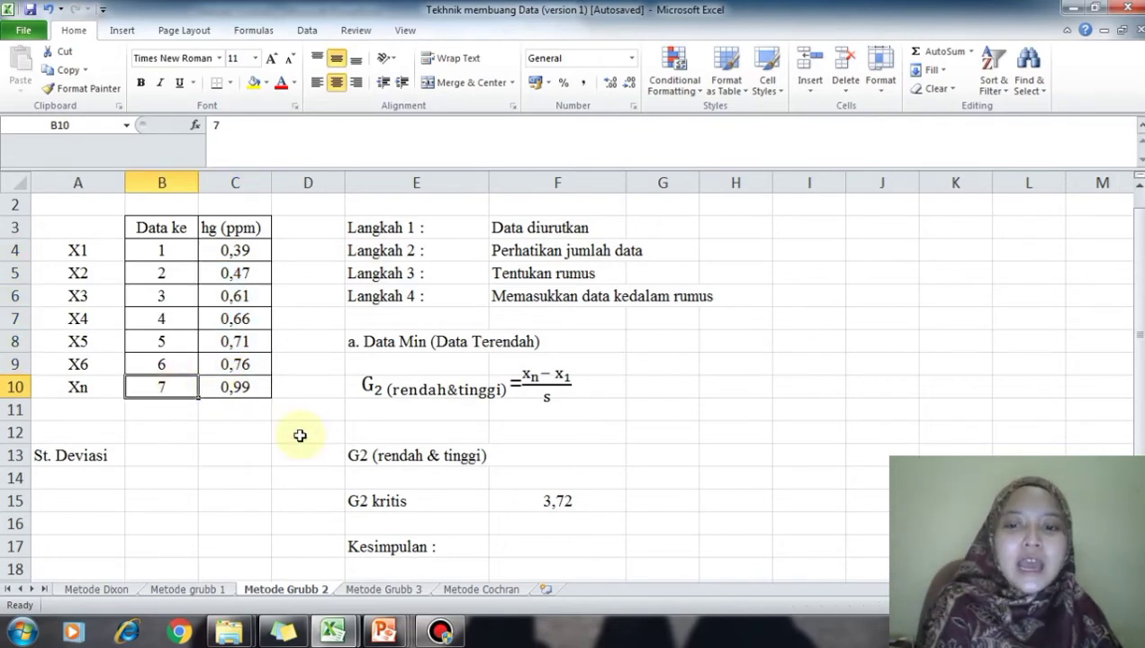
pyautogui.click(378, 504)
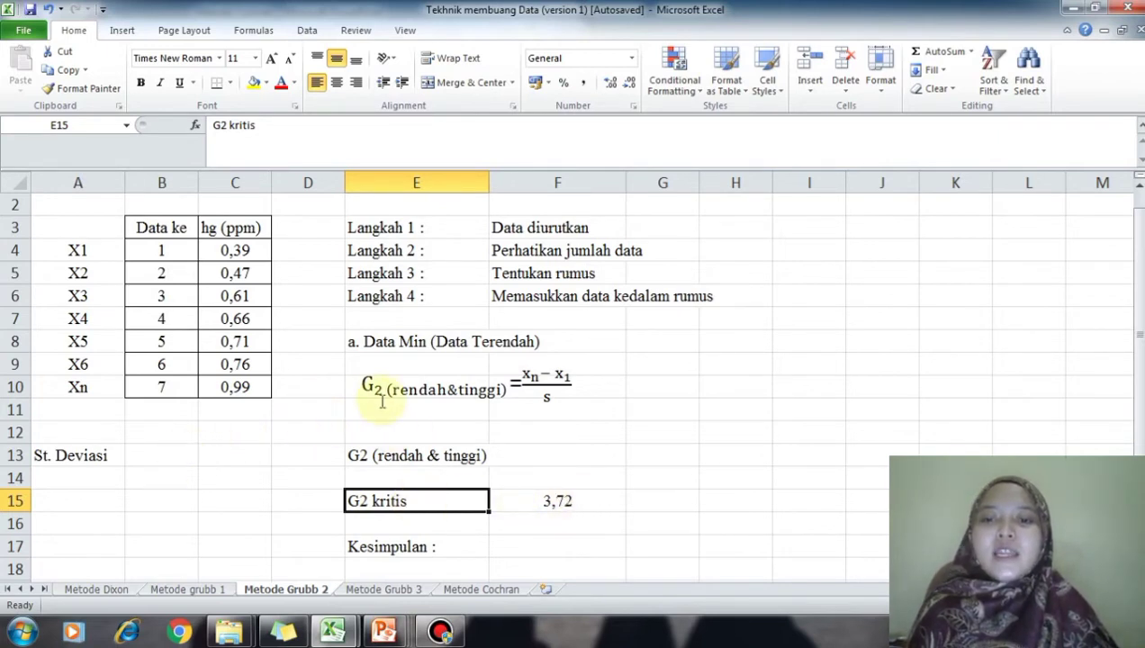
pyautogui.click(538, 396)
# Calculate the standard deviation of the hg (ppm) values in cell B13 with the formula =STDEV.S(C4:C10).
pyautogui.click(145, 463)
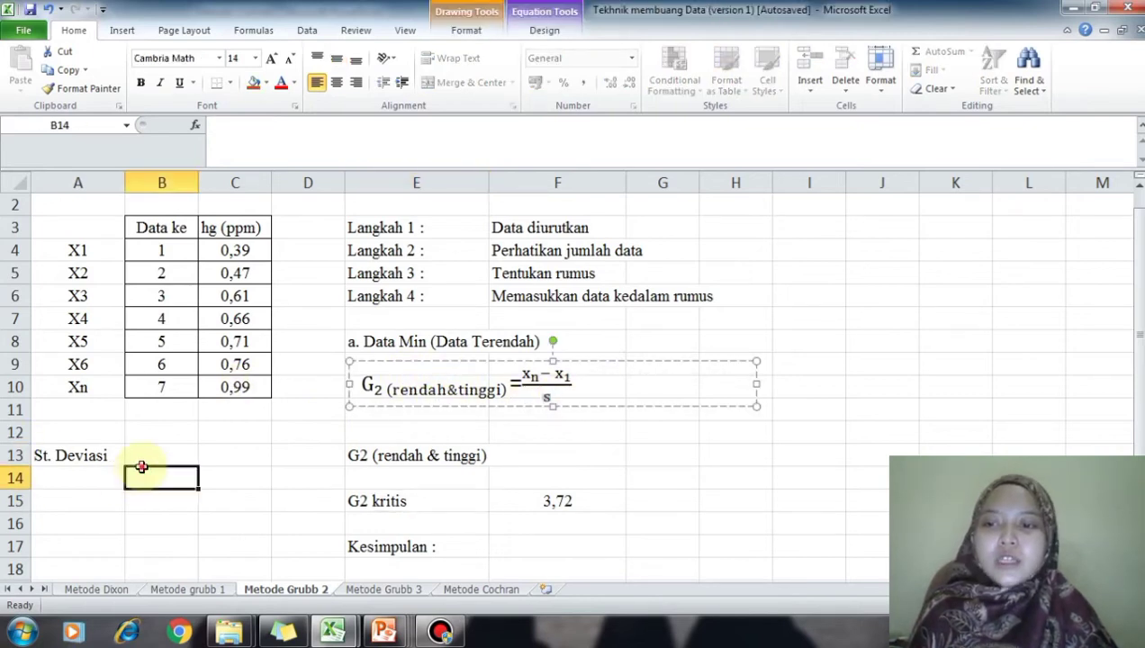
pyautogui.doubleClick(144, 461)
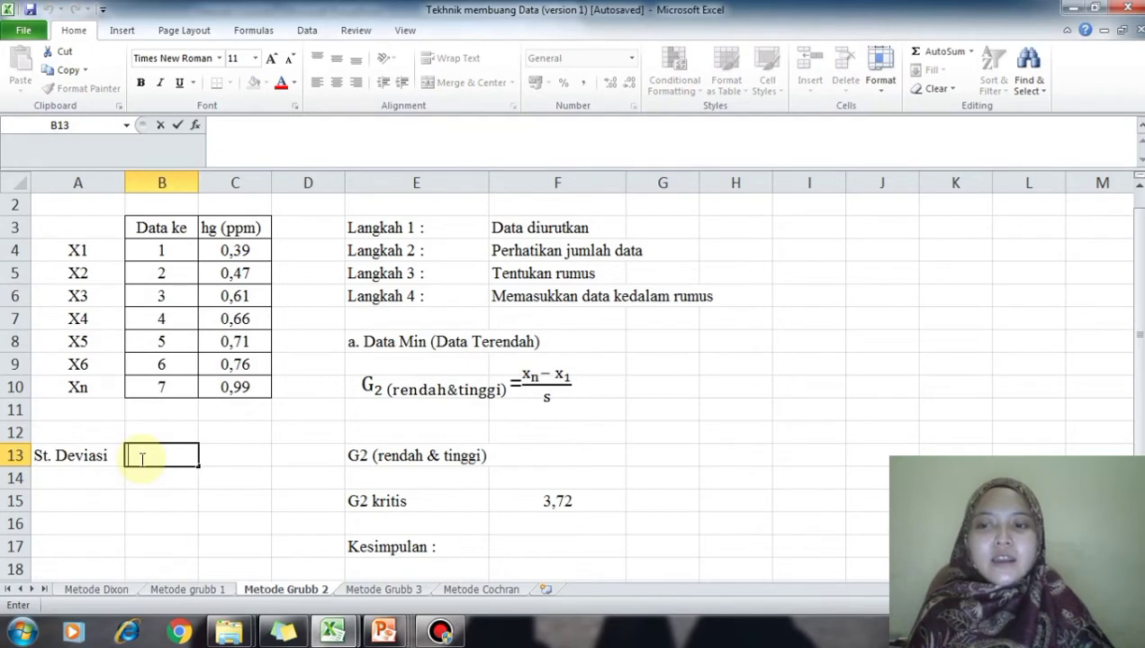
pyautogui.write('=')
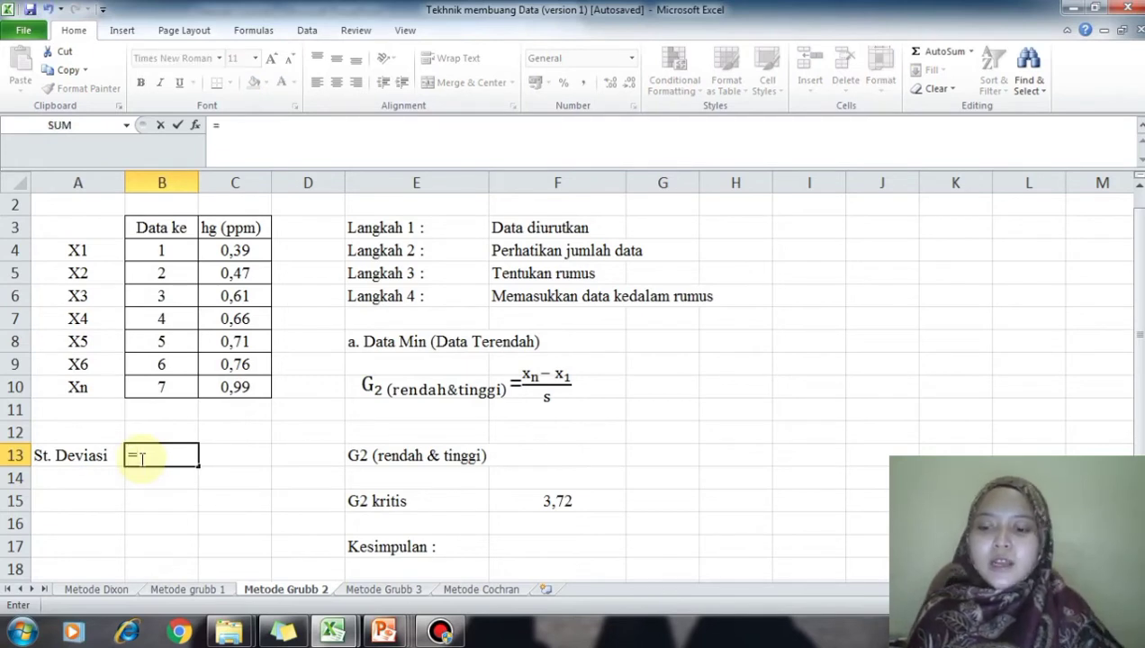
pyautogui.write('st')
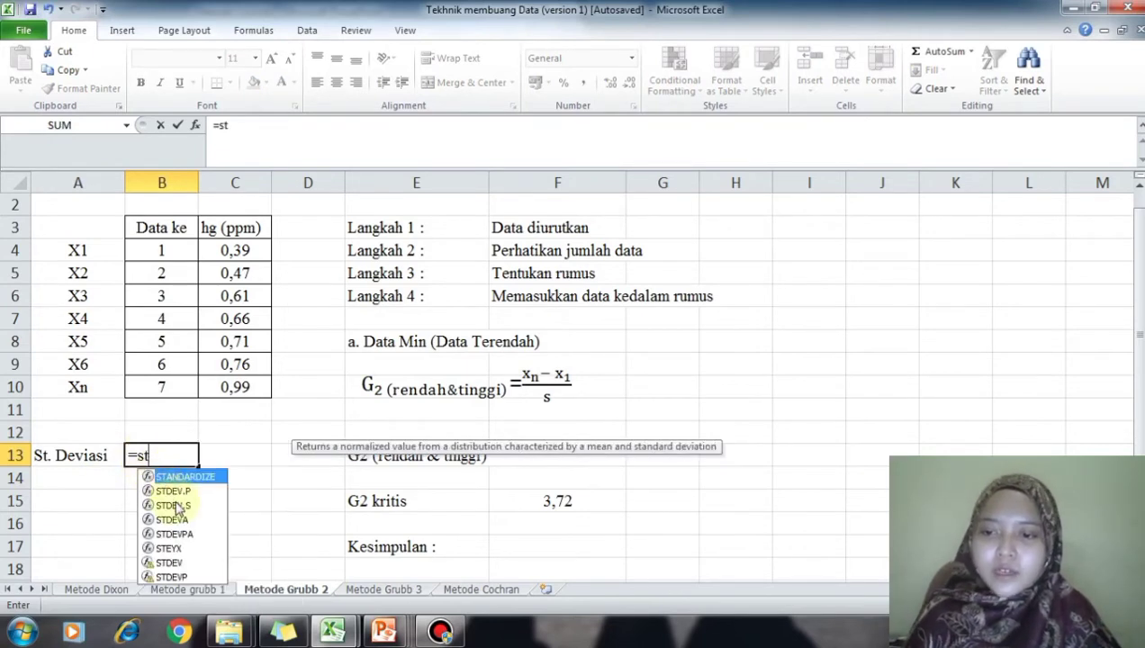
pyautogui.doubleClick(177, 509)
pyautogui.moveTo(232, 249); pyautogui.dragTo(243, 388)
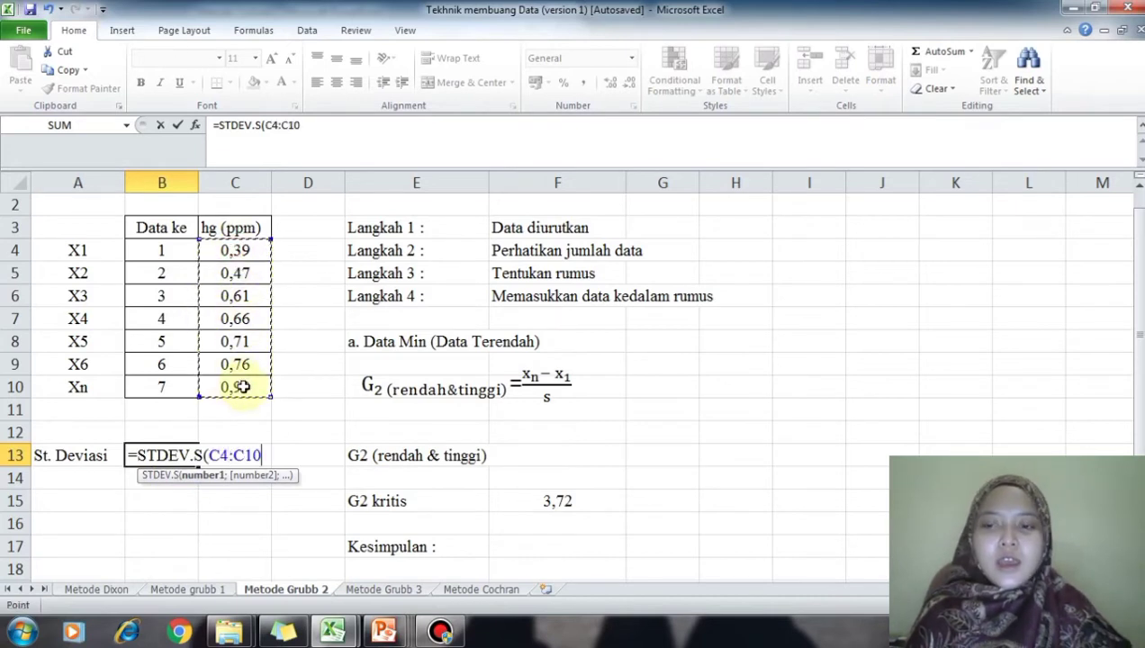
pyautogui.press('Return')
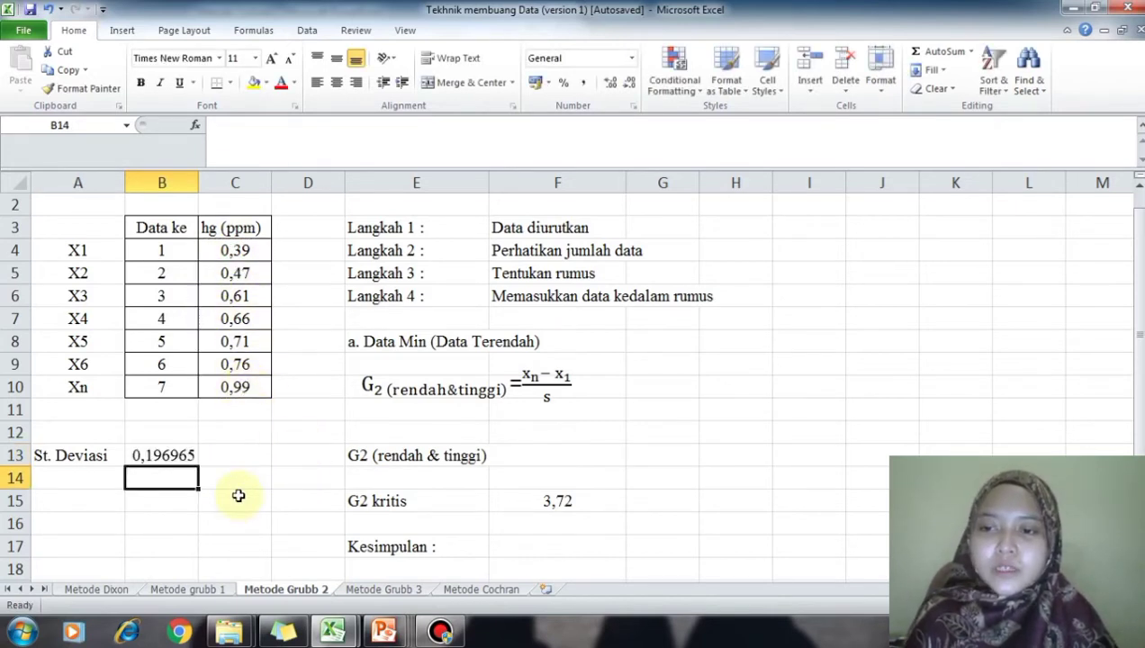
# Calculate G2 (rendah & tinggi) in cell F13 with the formula =(C10-C4)/B13.
pyautogui.doubleClick(528, 453)
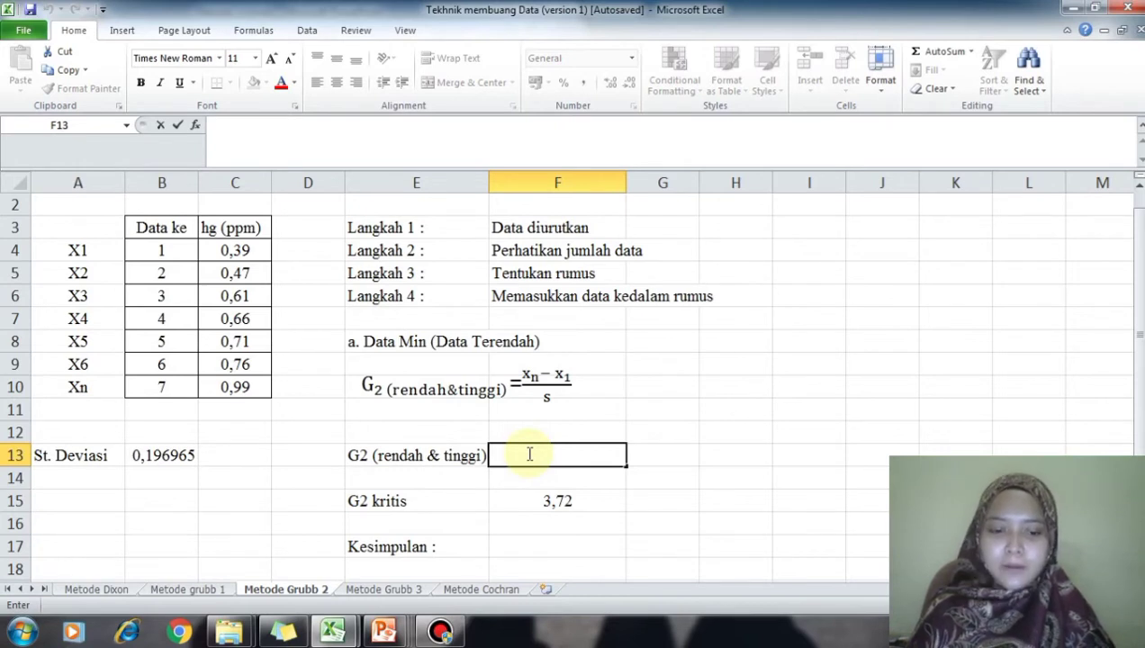
pyautogui.write('=')
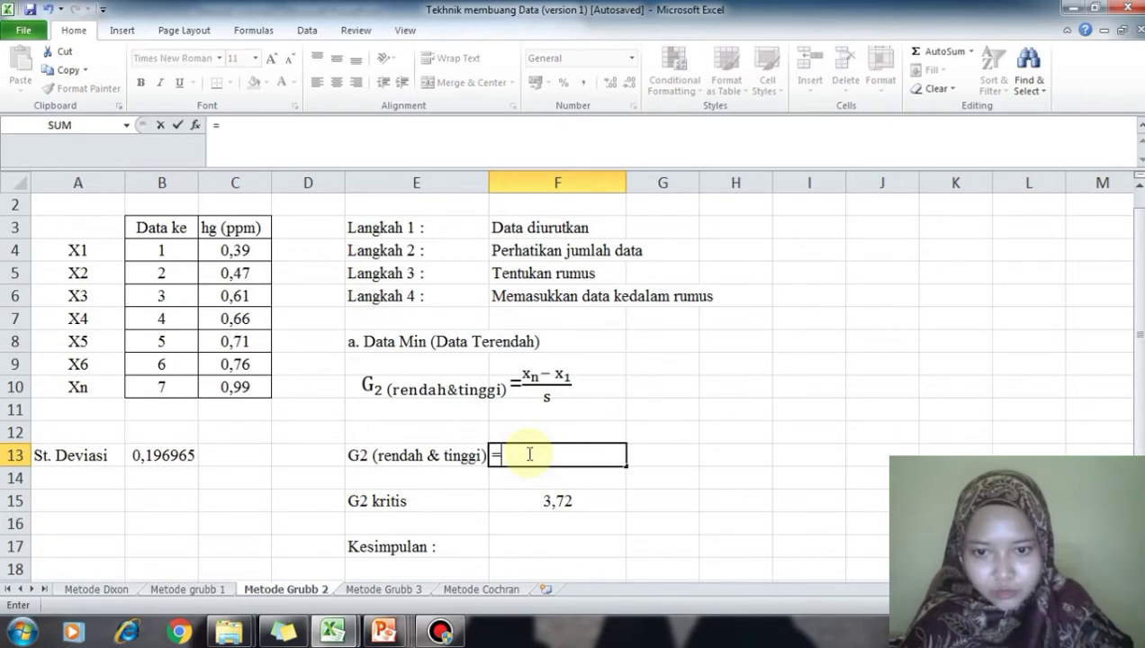
pyautogui.write('(')
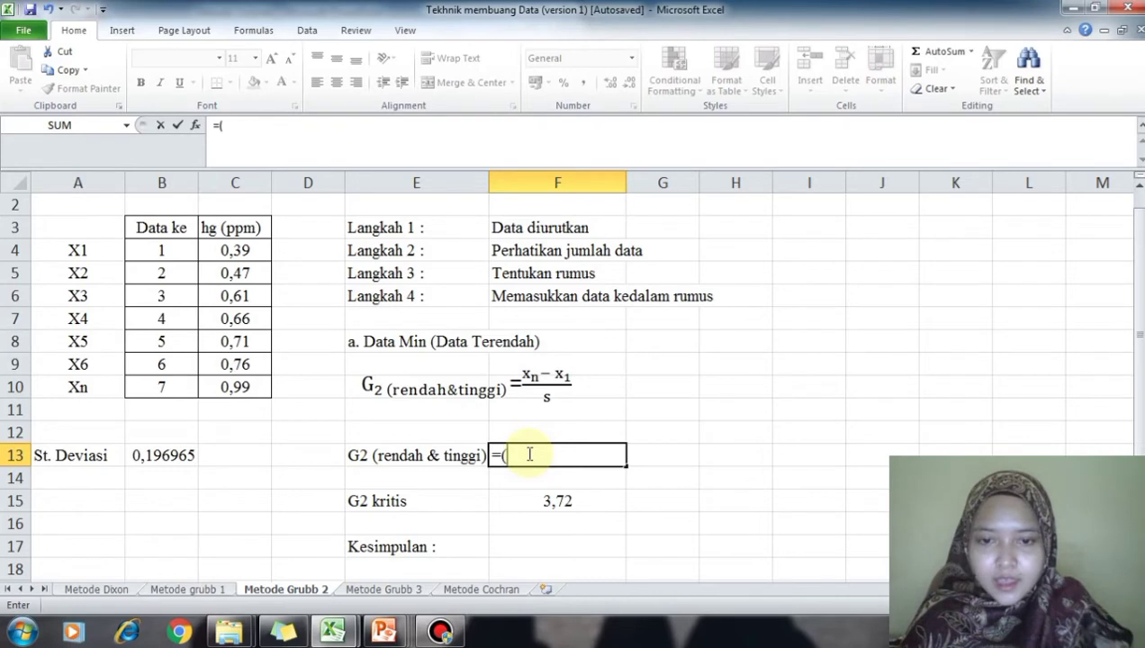
pyautogui.click(236, 387)
pyautogui.write('-')
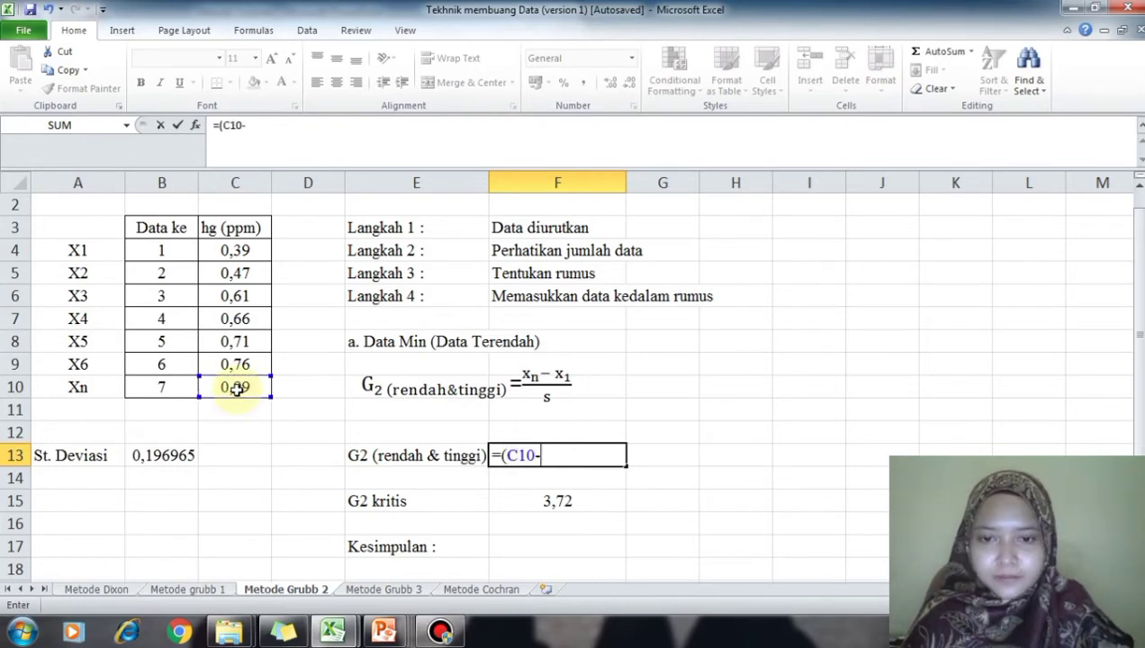
pyautogui.click(245, 249)
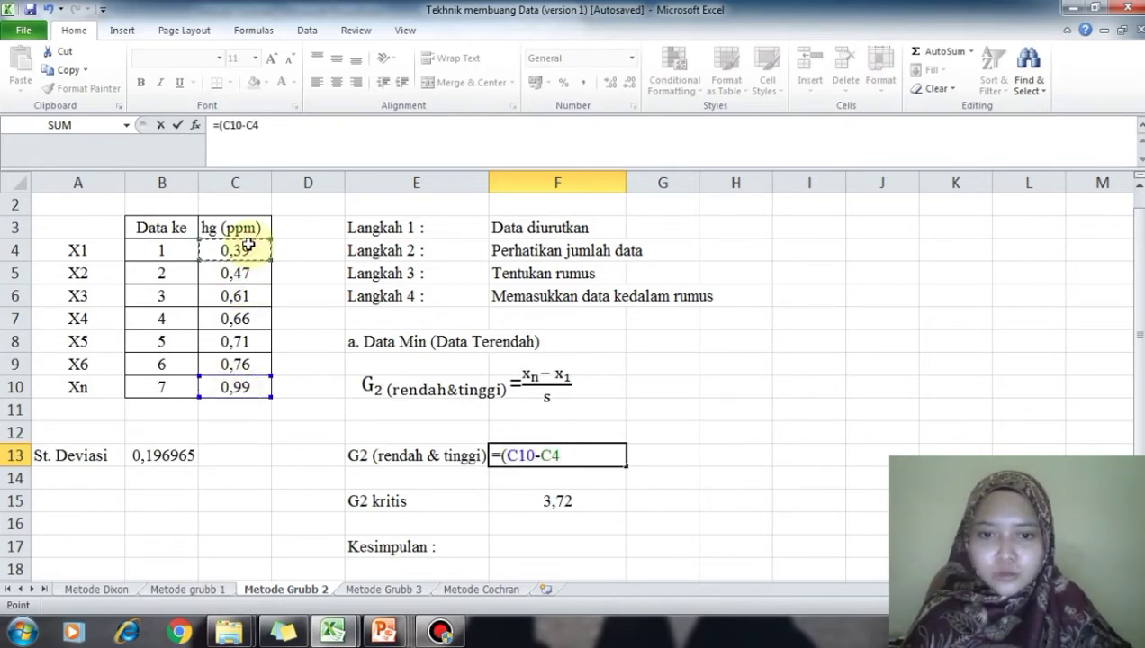
pyautogui.write(')/')
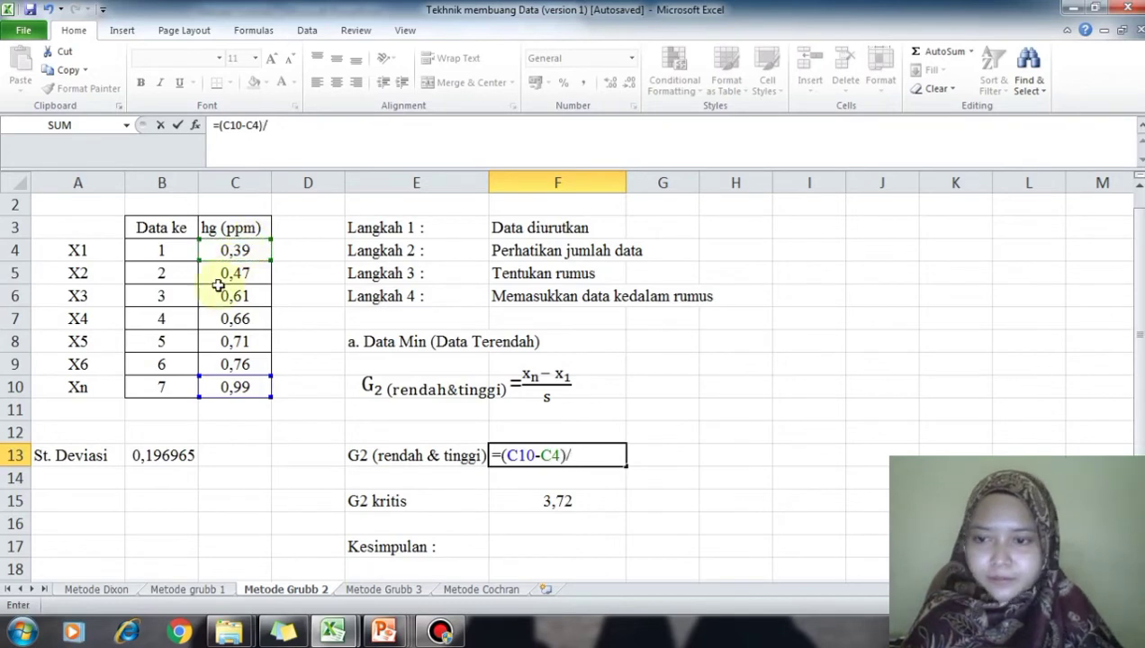
pyautogui.click(153, 457)
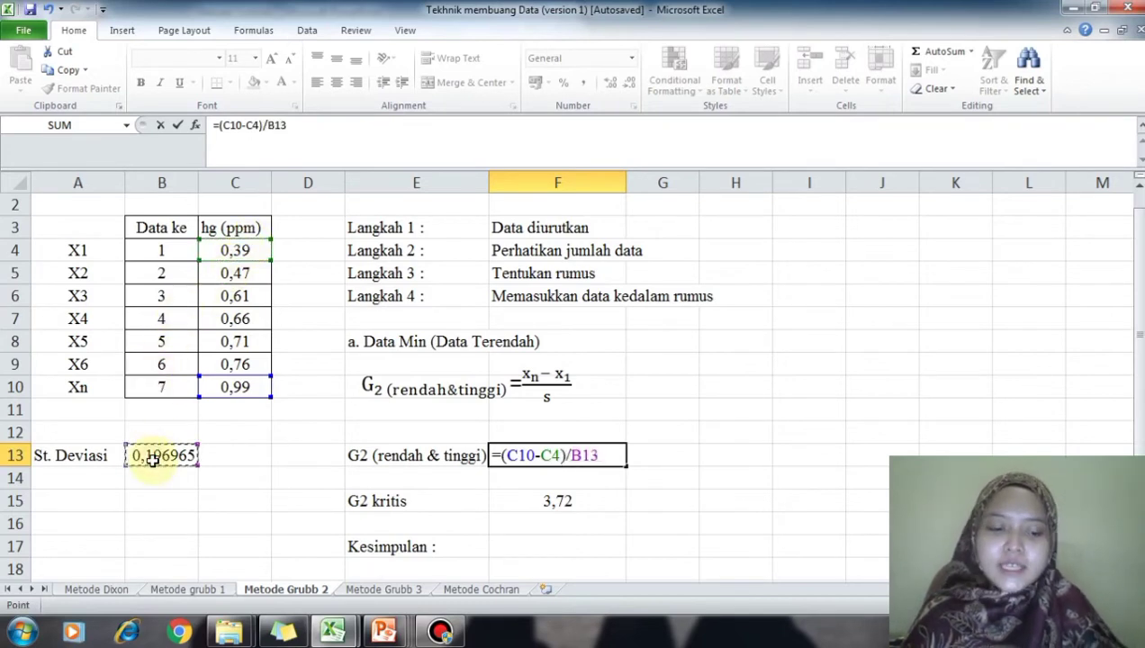
pyautogui.press('Return')
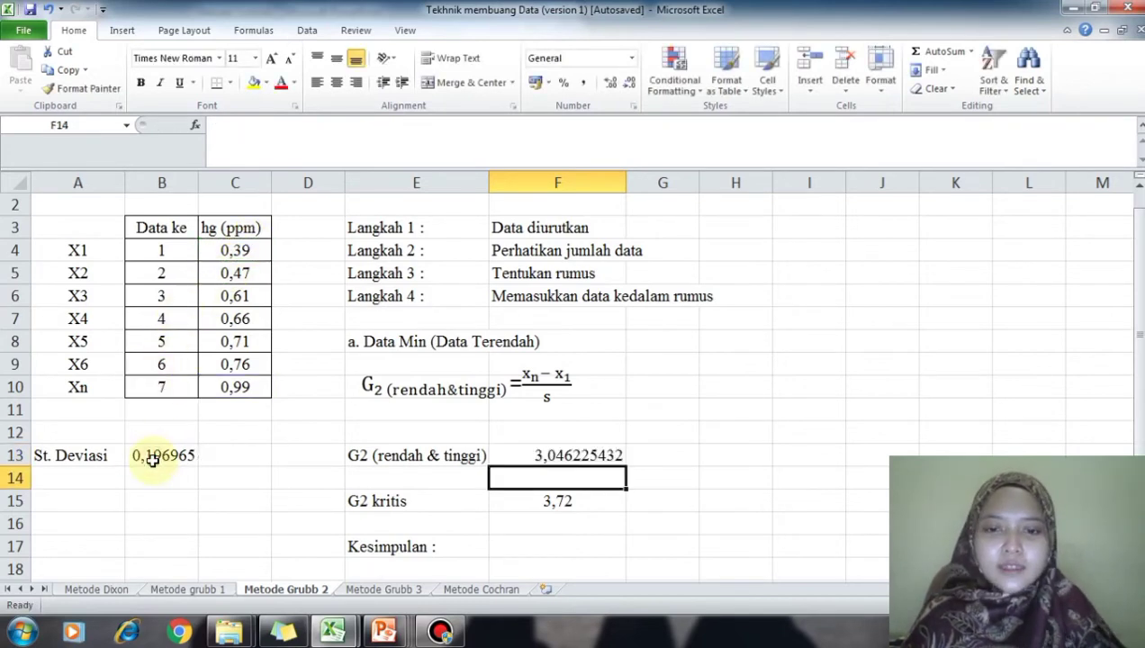
# Write the conclusion's comparison in cell F17: "G2 (rendah & tinggi) (3,0462) < G2 kritis (3,7200)".
pyautogui.click(522, 545)
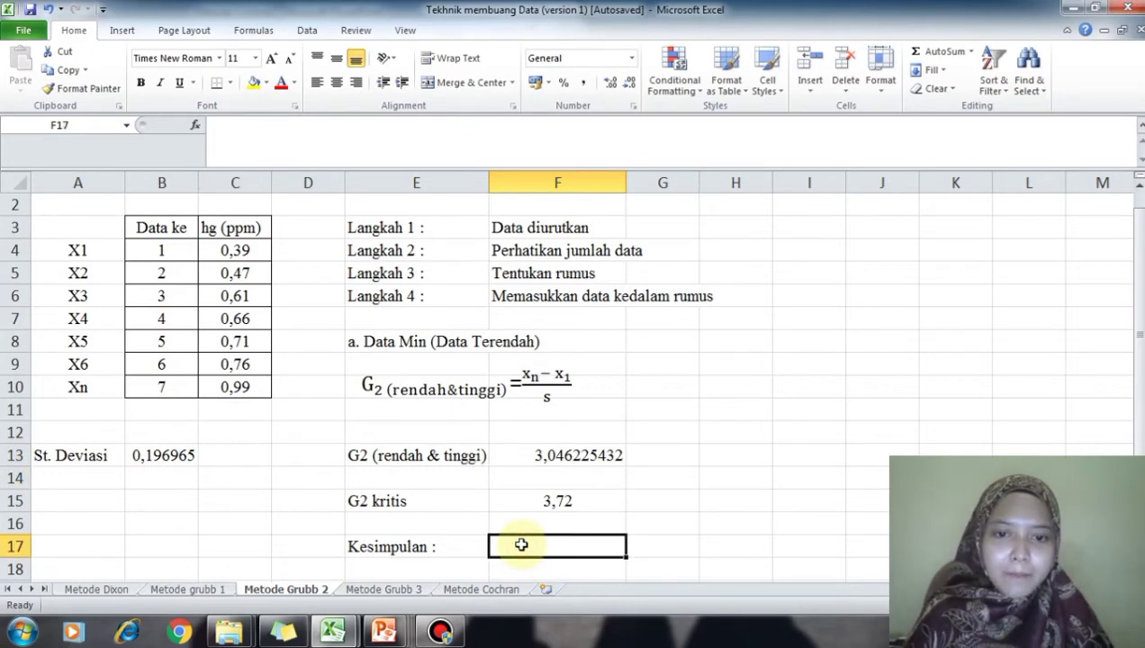
pyautogui.doubleClick(521, 545)
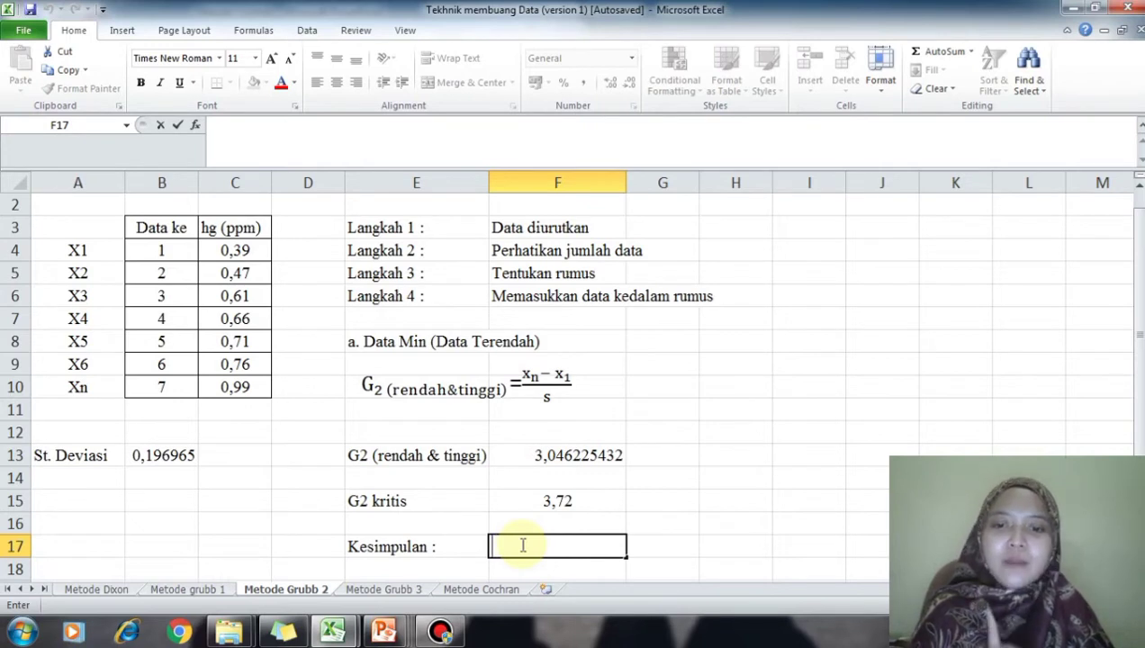
pyautogui.write('G2')
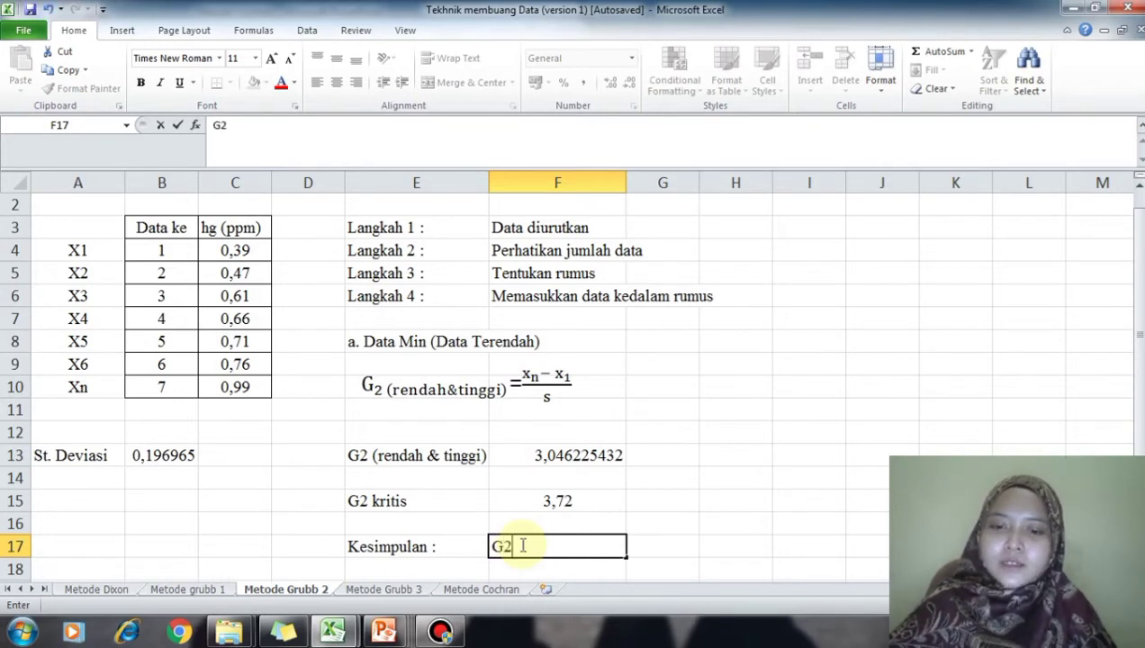
pyautogui.write(' (rend')
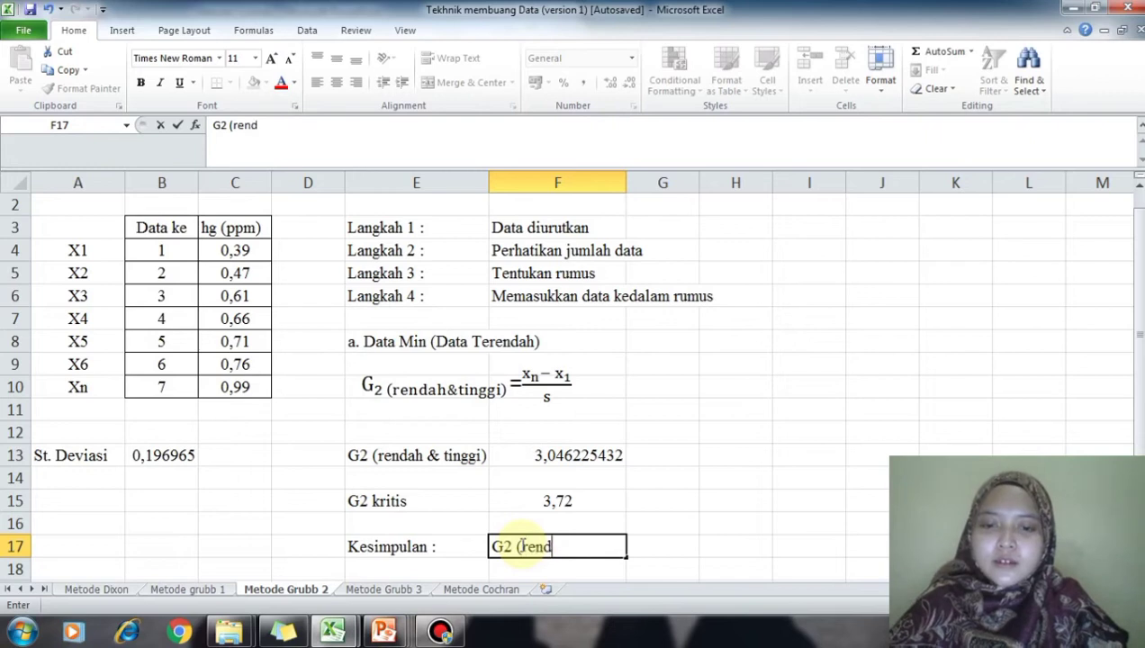
pyautogui.write('ah & ')
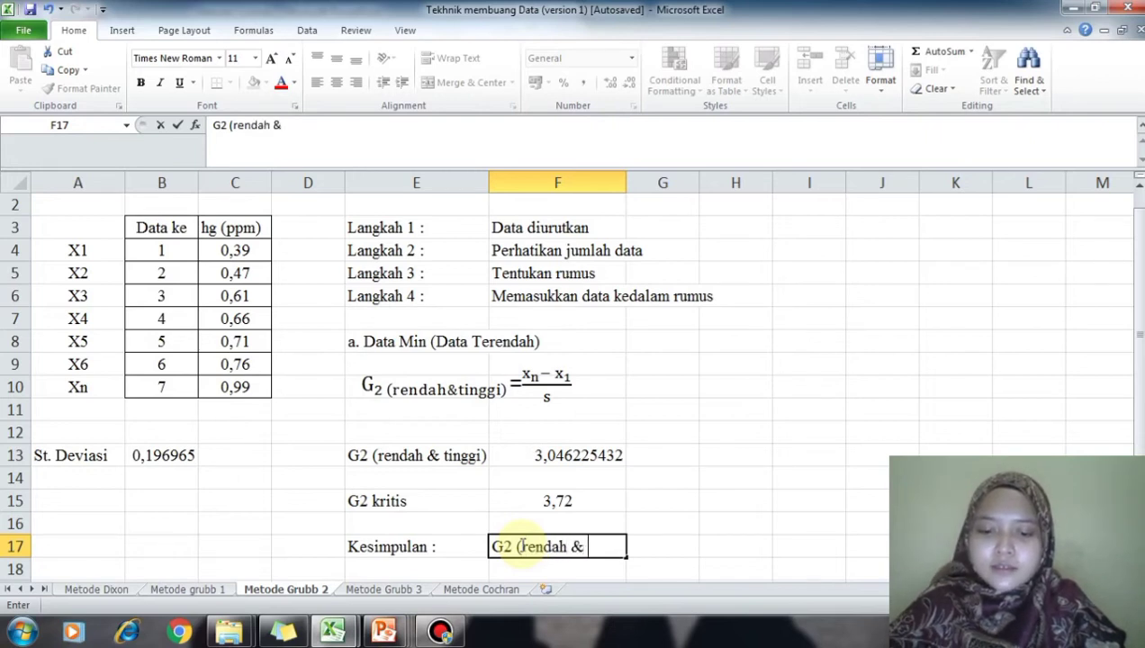
pyautogui.write('tinggi) (')
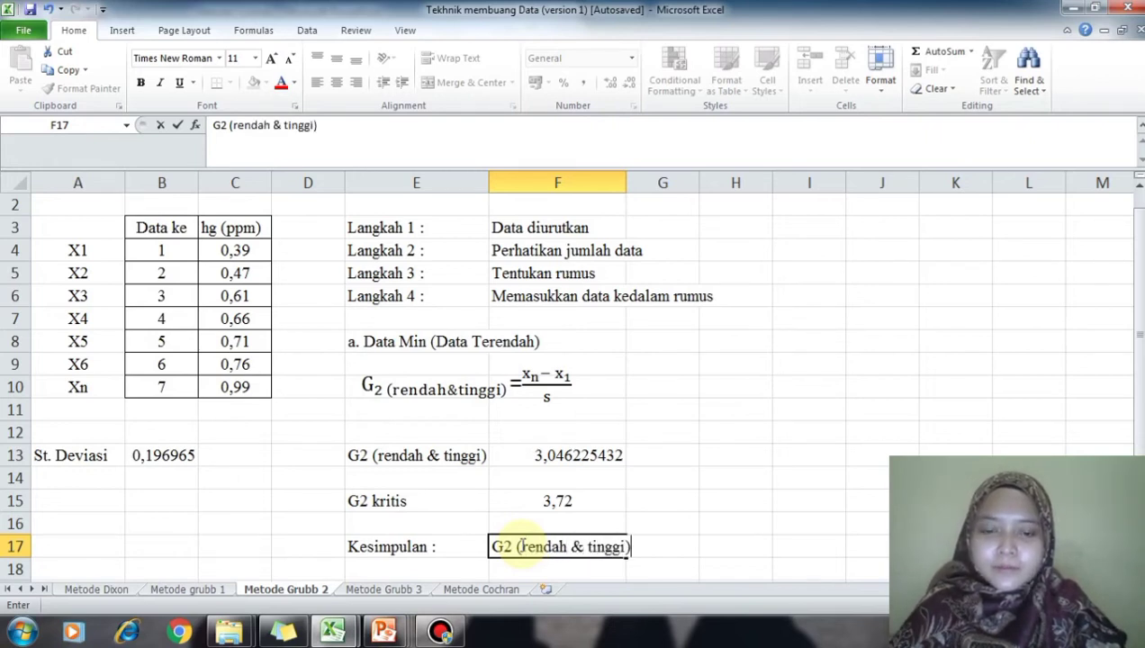
pyautogui.write('3,04')
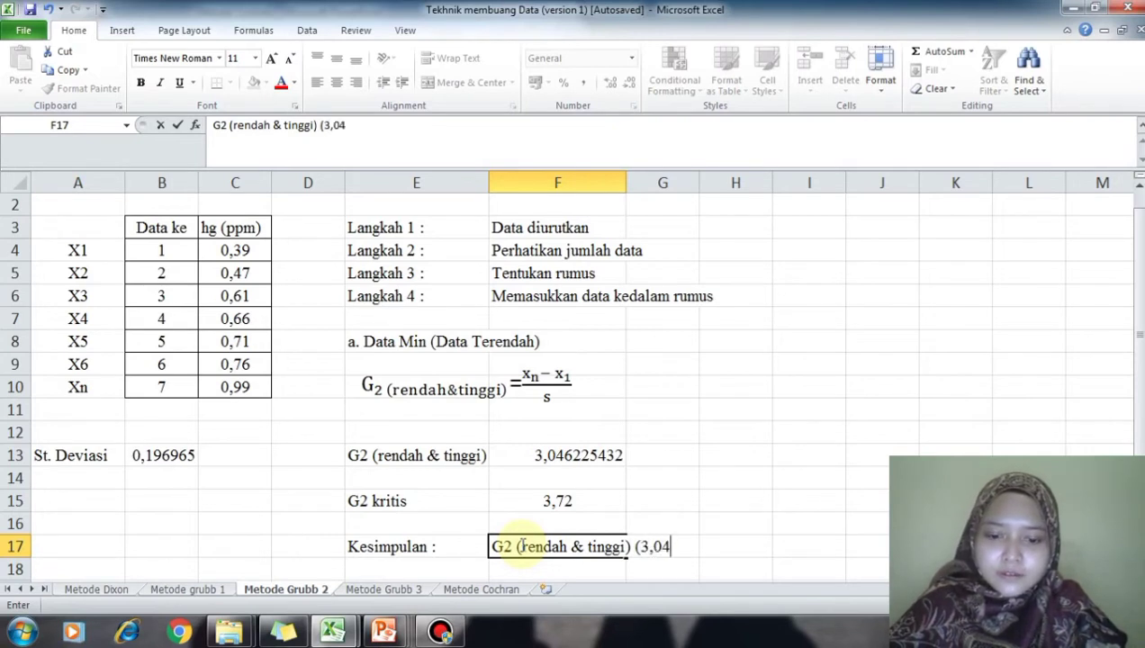
pyautogui.write('62) <')
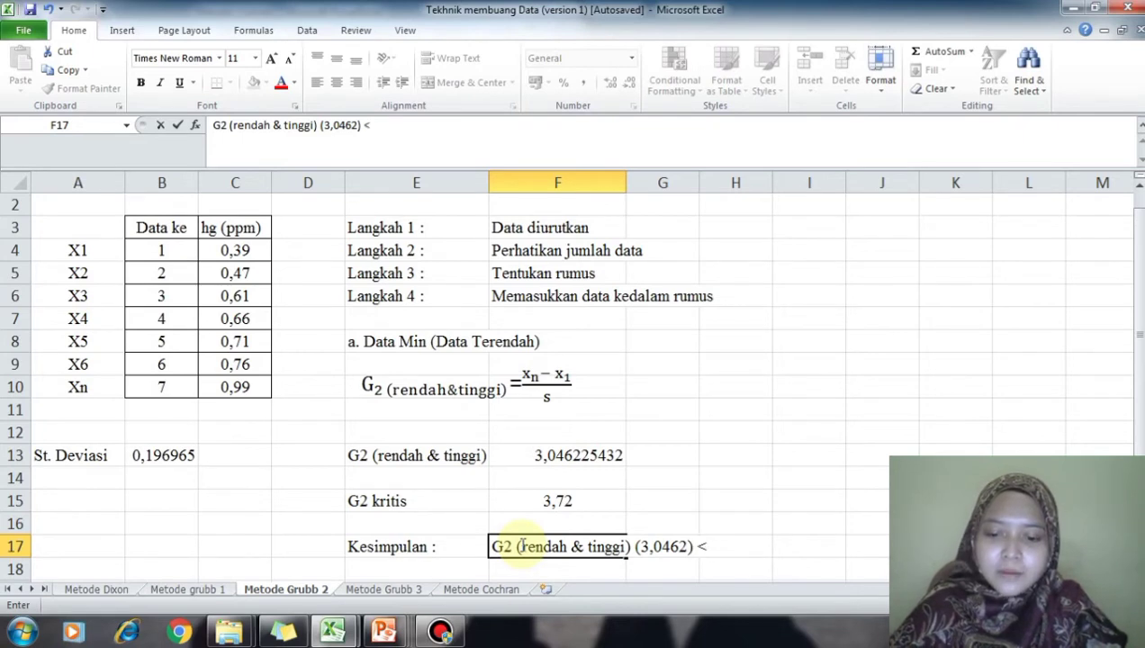
pyautogui.write(' G2 krti')
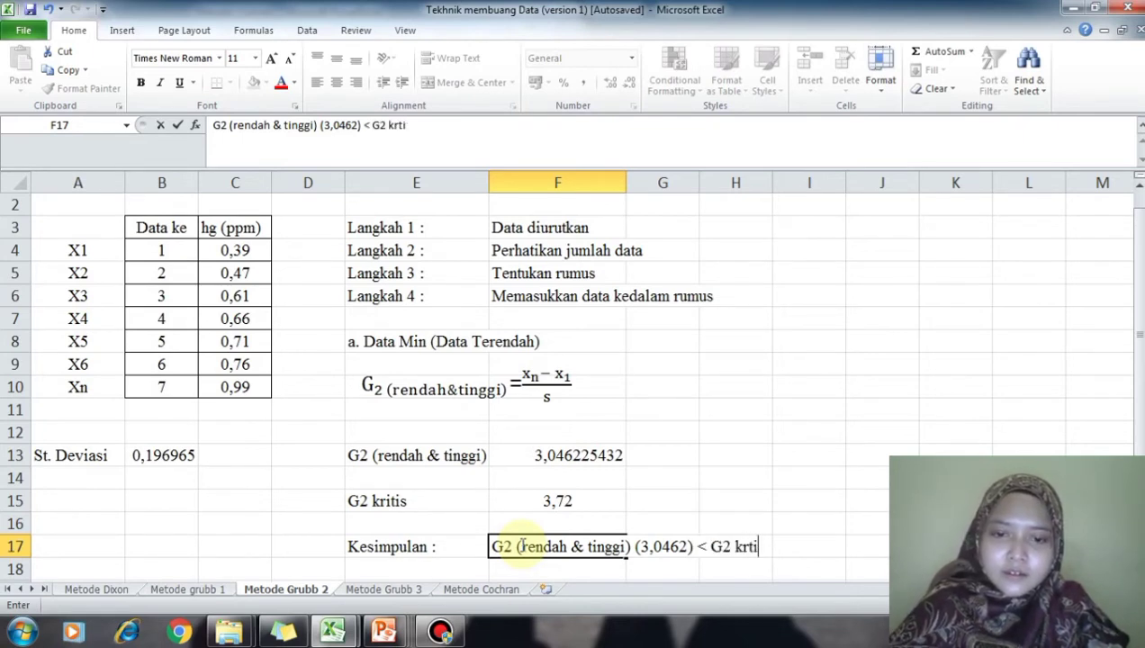
pyautogui.press('BackSpace')
pyautogui.press('BackSpace')
pyautogui.write('iti')
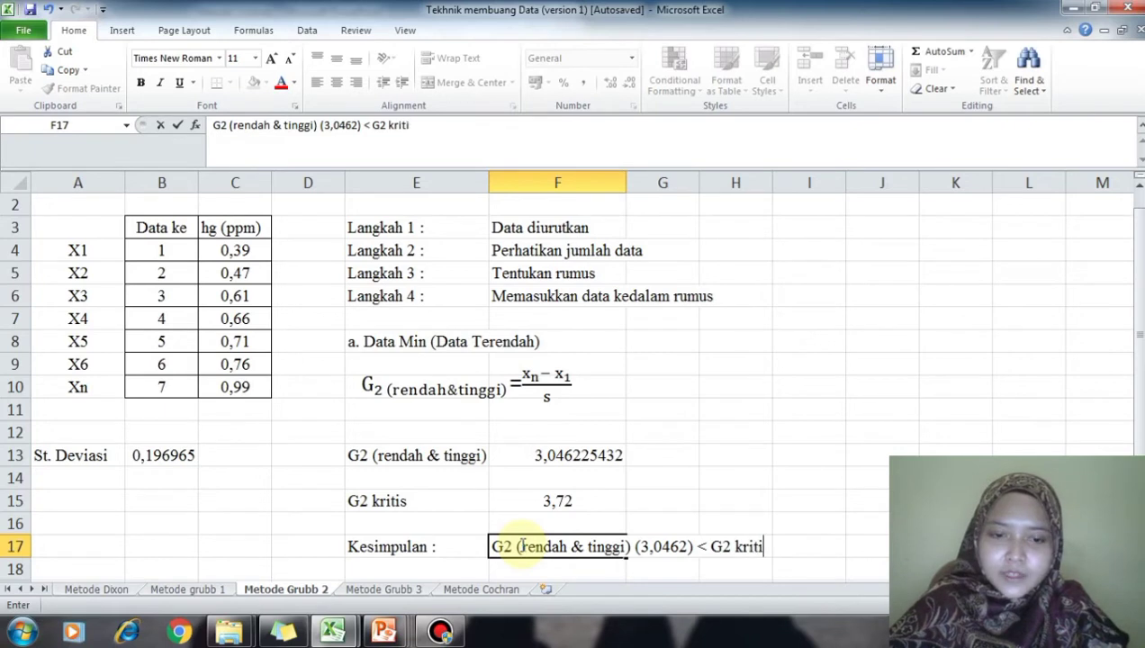
pyautogui.write('s (')
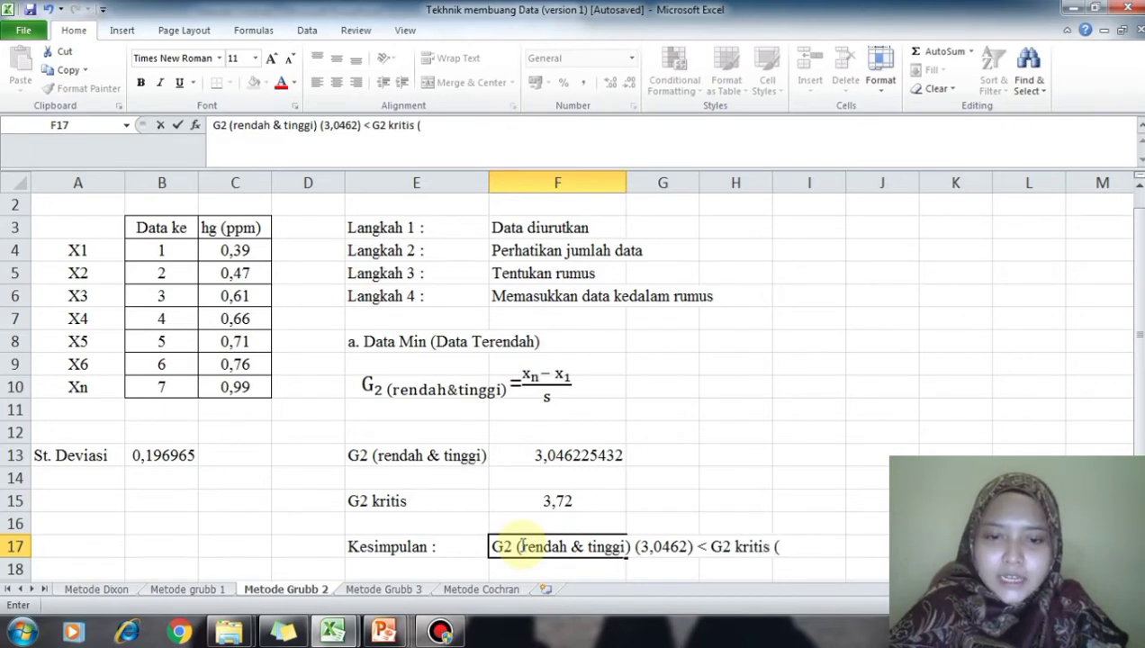
pyautogui.write('3,')
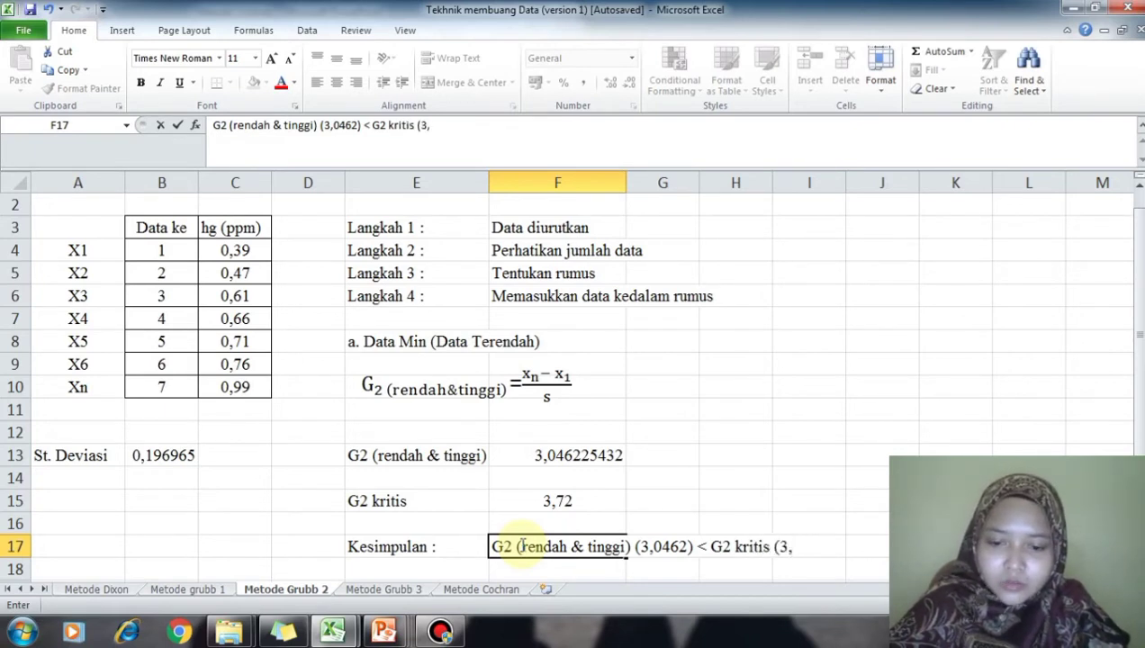
pyautogui.write('7200')
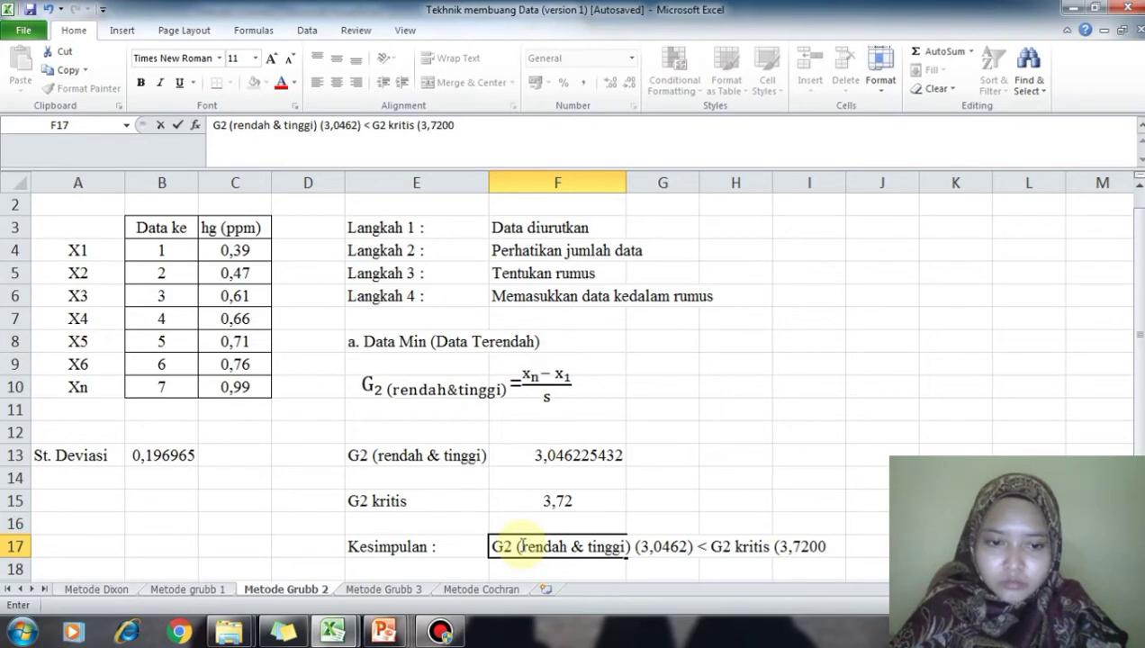
pyautogui.write(')')
pyautogui.press('Return')
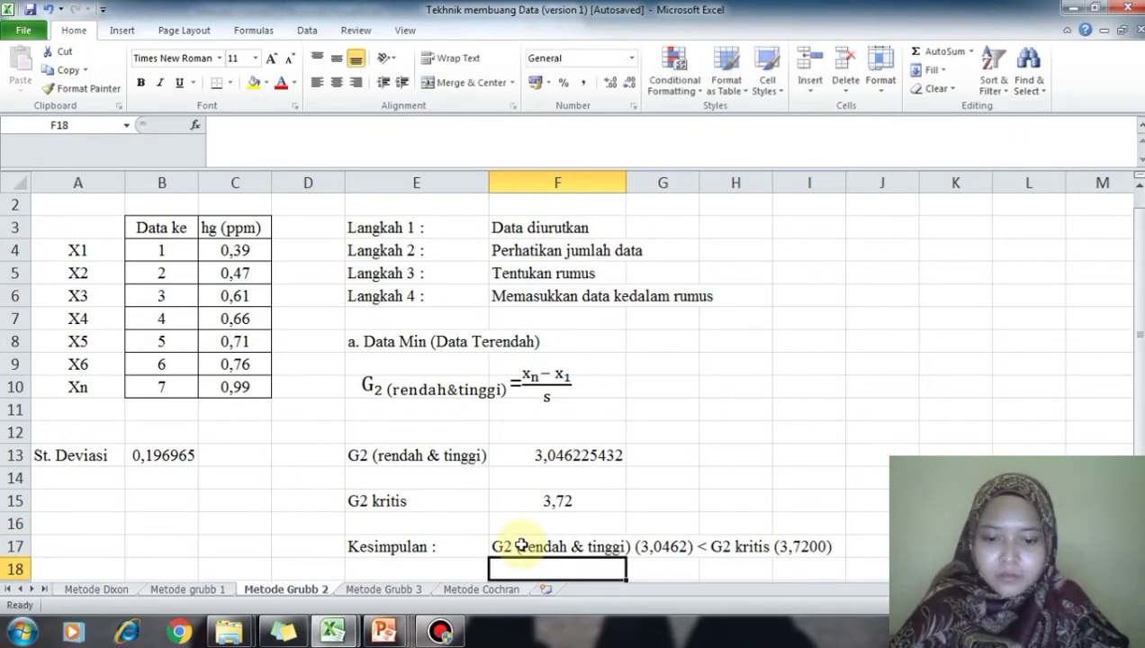
# Continue the conclusion in cell F18 with the text "Maka data tidak perlu dibuang".
pyautogui.write('Maka data t')
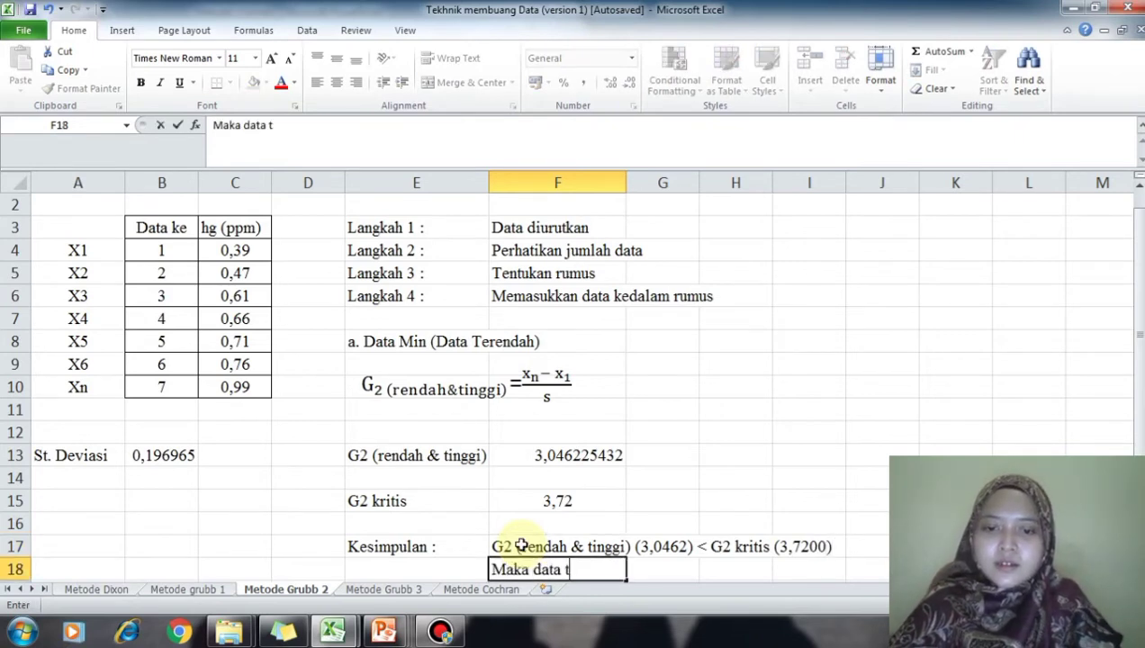
pyautogui.write('idak perlu diu')
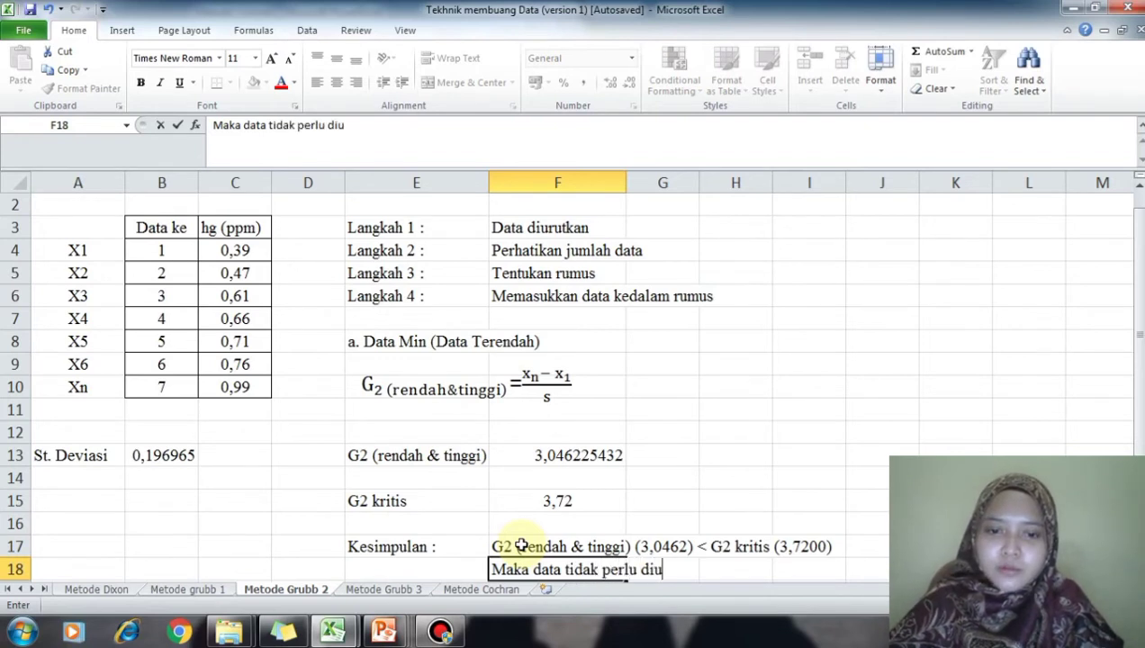
pyautogui.press('BackSpace')
pyautogui.write('buang')
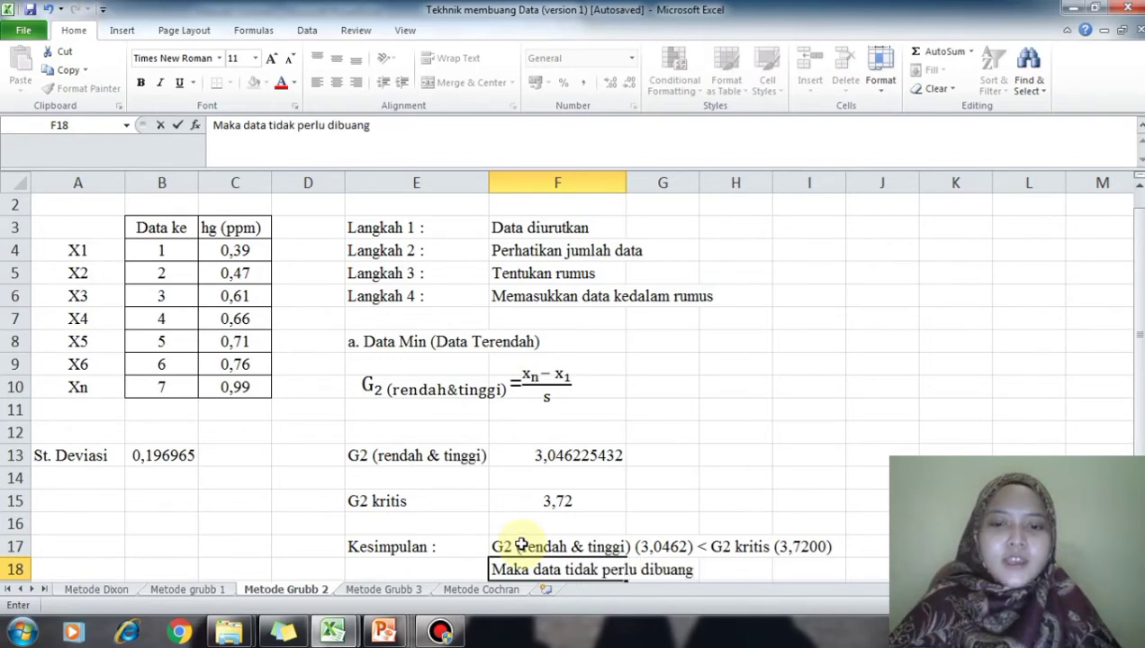
# Finish the conclusion entry in cell F18 and open the Metode Grubb 3 worksheet.
pyautogui.click(790, 469)
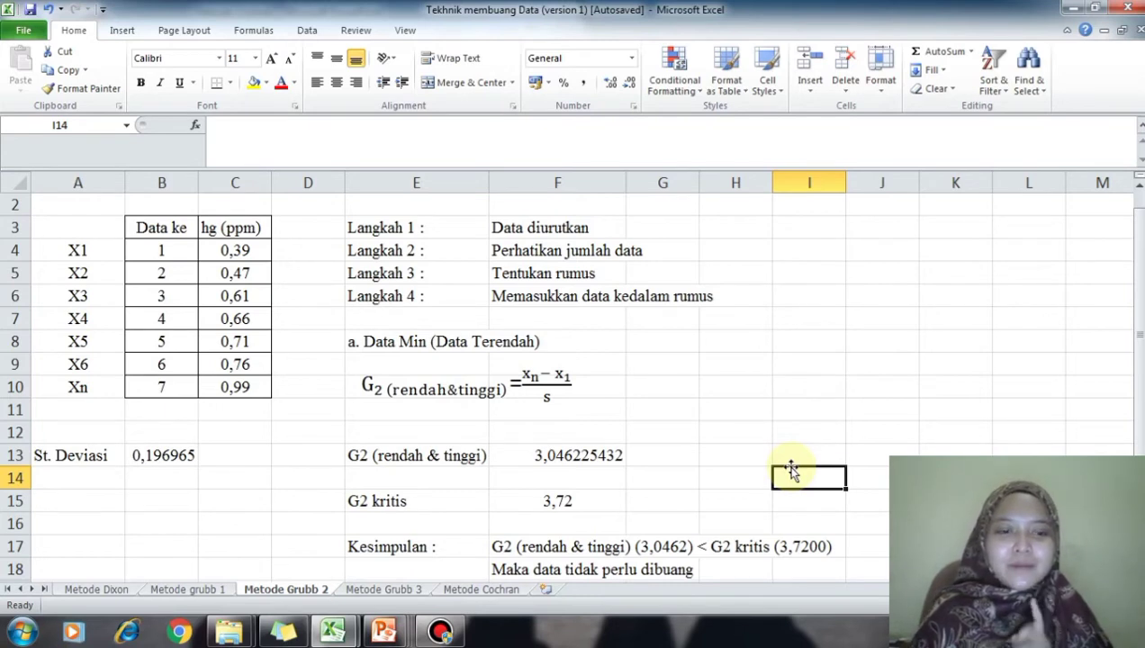
pyautogui.click(752, 416)
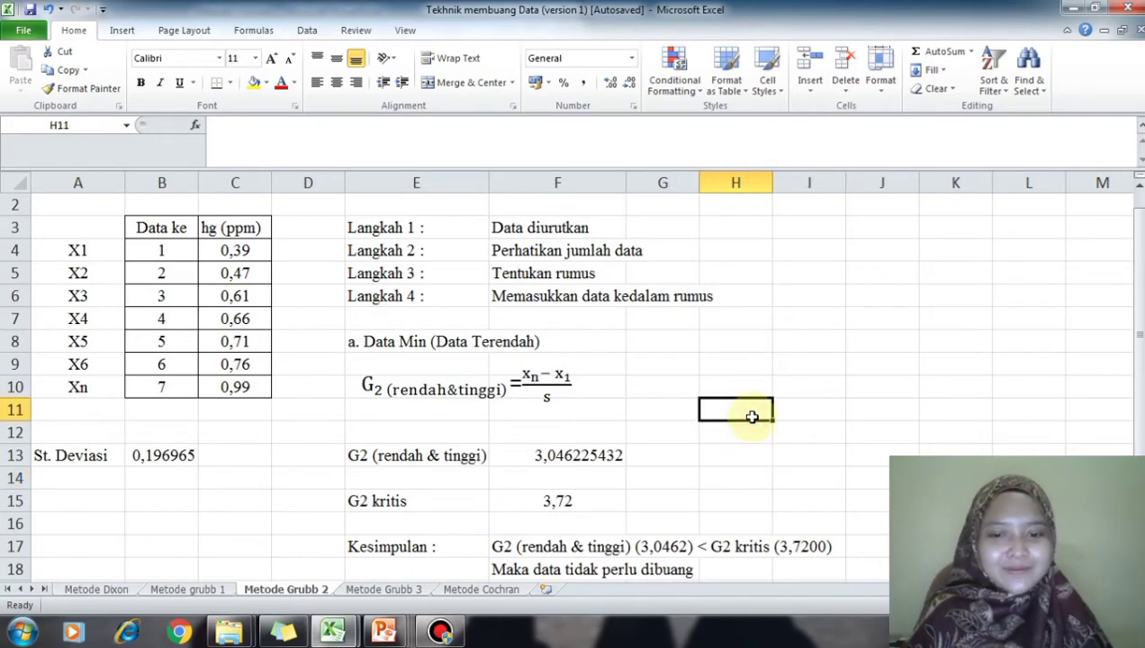
pyautogui.hotkey('ctrl', 'pagedown')
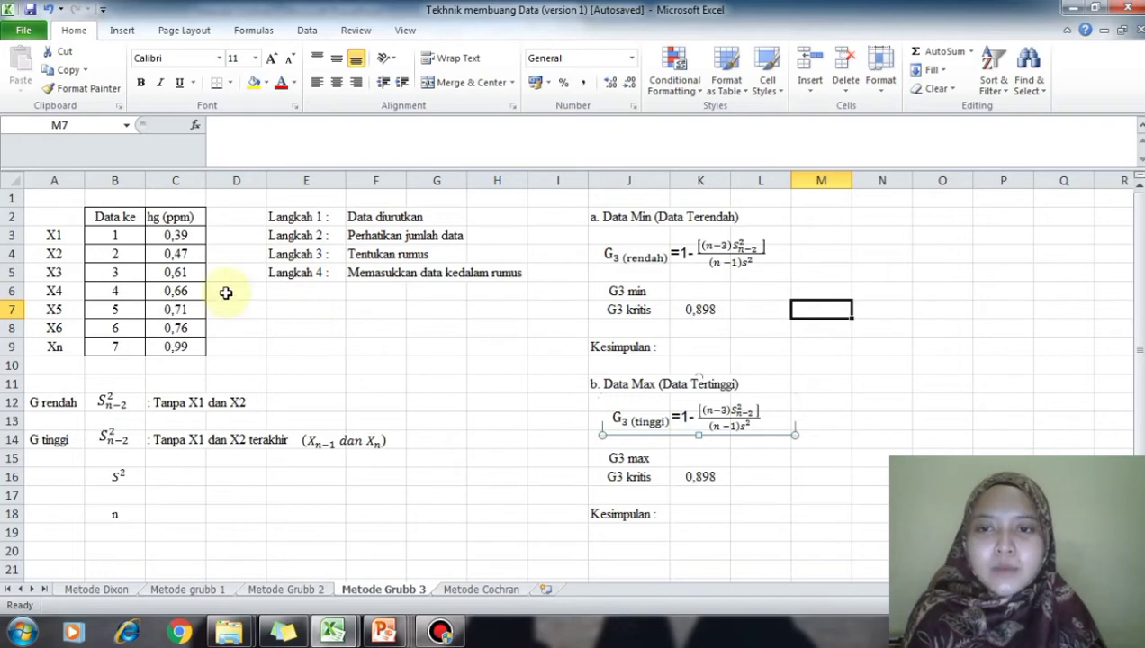
# Examine the hg (ppm) data, the G3 kritis values and the G3 (rendah) and G3 (tinggi) formulas.
pyautogui.moveTo(176, 235); pyautogui.dragTo(182, 346)
pyautogui.click(130, 349)
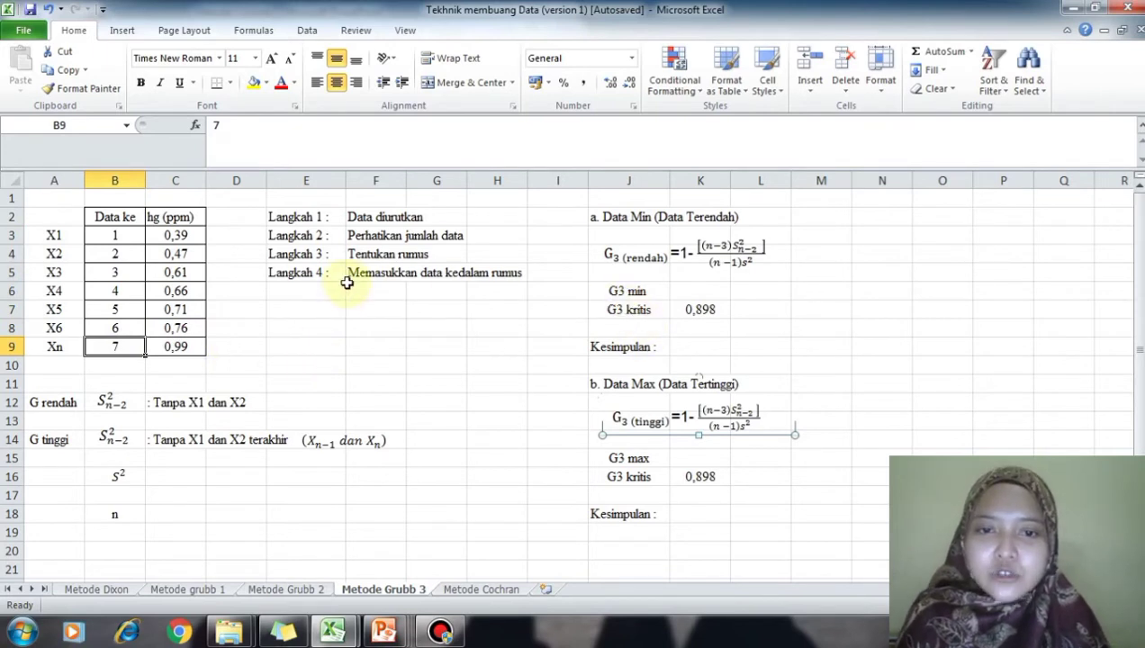
pyautogui.click(624, 311)
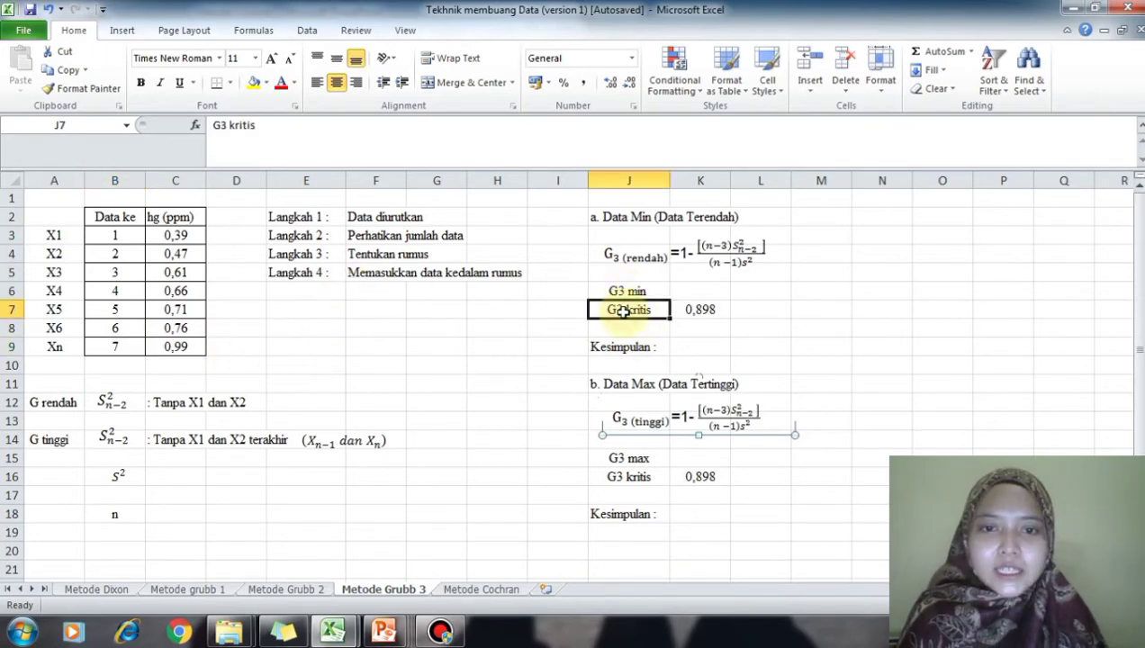
pyautogui.click(99, 346)
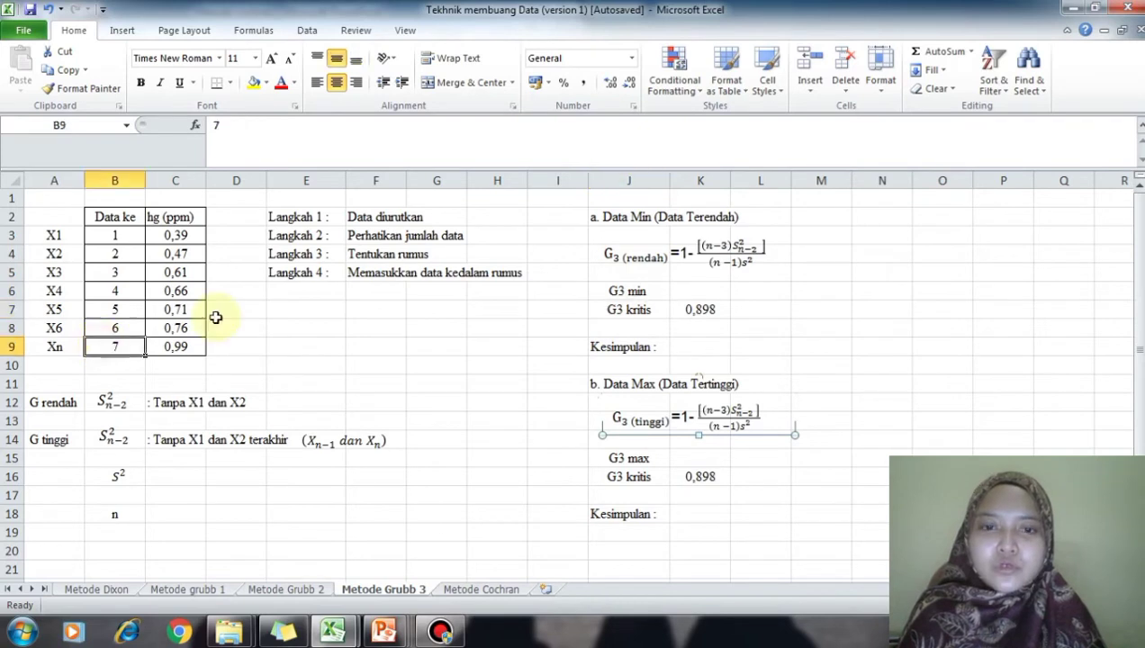
pyautogui.click(713, 312)
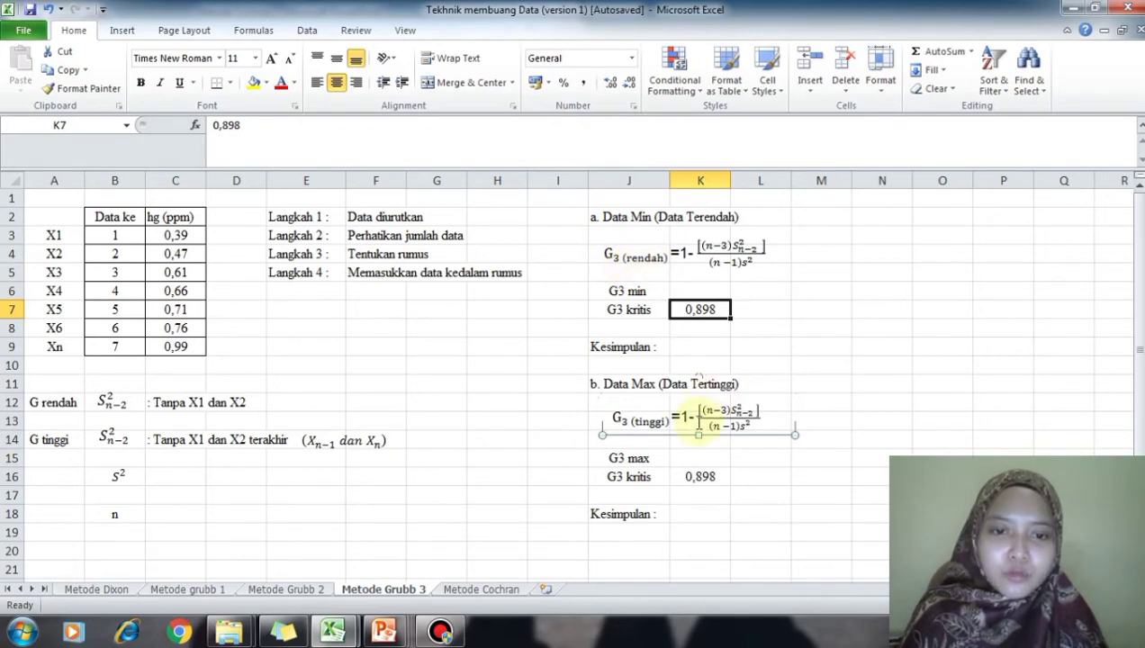
pyautogui.click(698, 416)
pyautogui.click(673, 456)
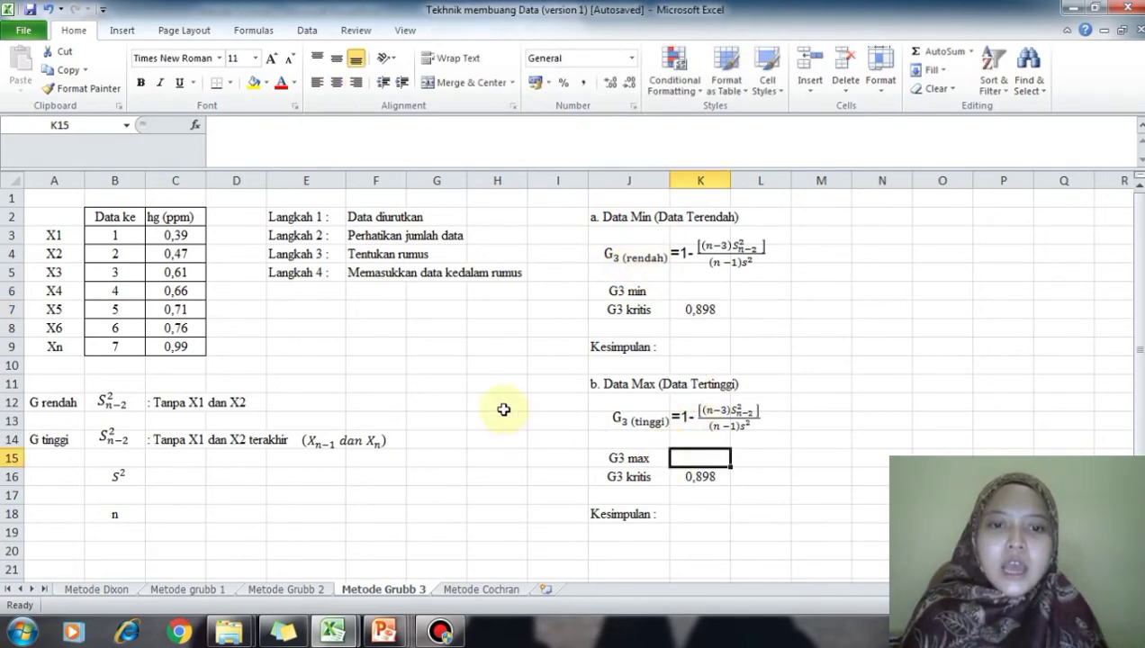
pyautogui.click(734, 243)
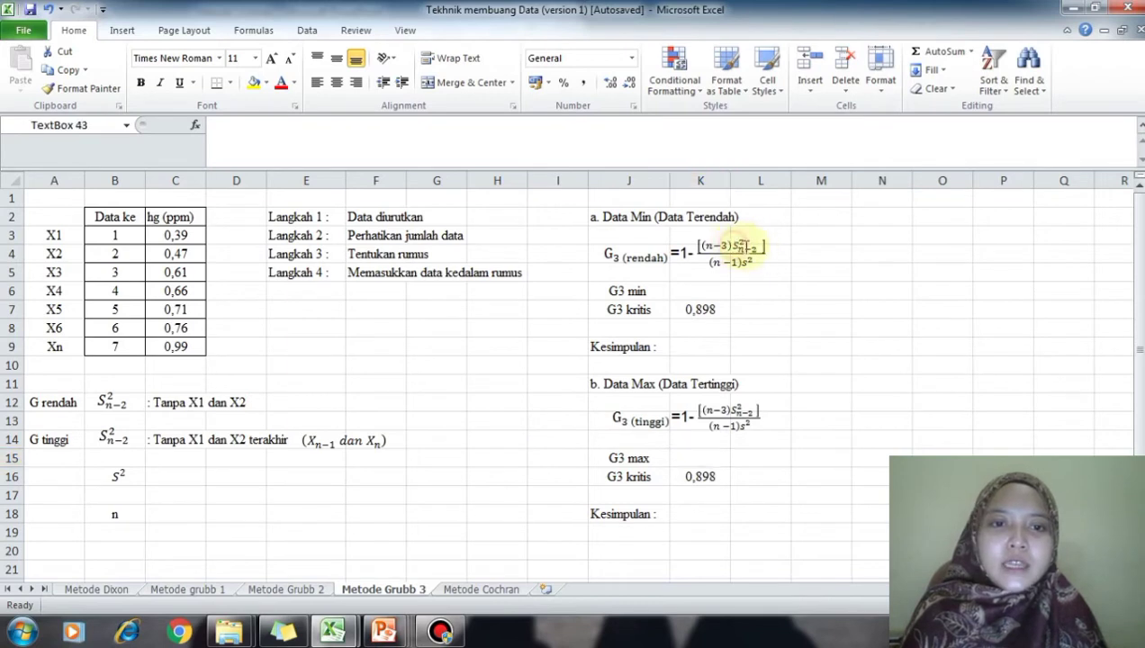
pyautogui.click(734, 243)
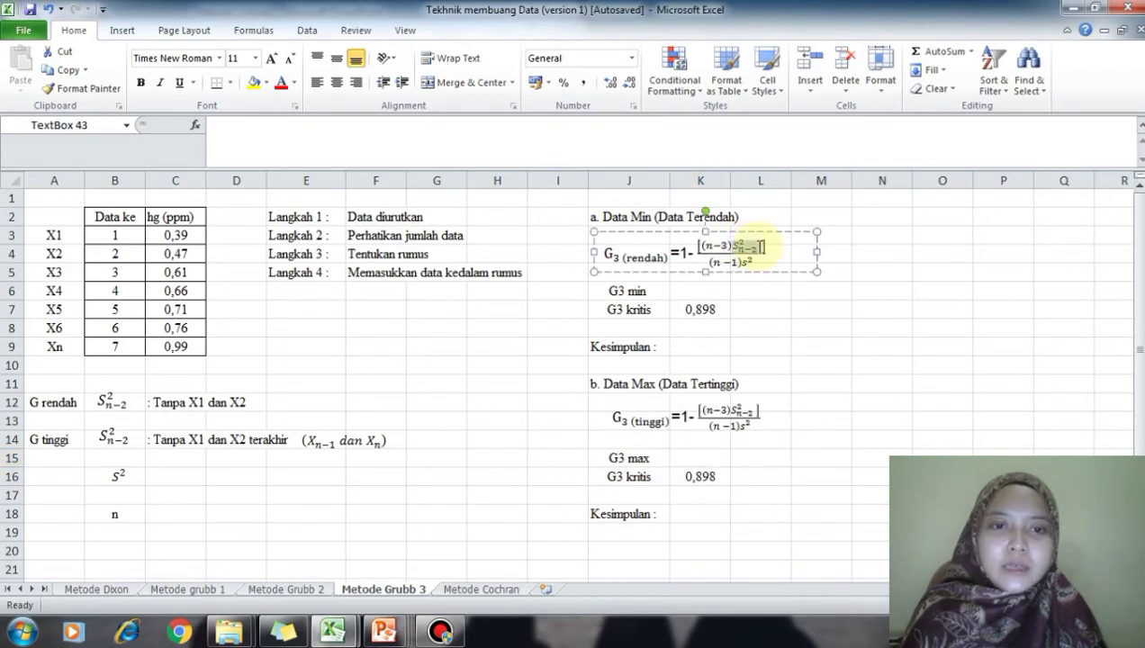
pyautogui.click(731, 410)
# Calculate the G rendah variance without X1 and X2 in cell G12, using VAR.S over C5:C9.
pyautogui.click(417, 401)
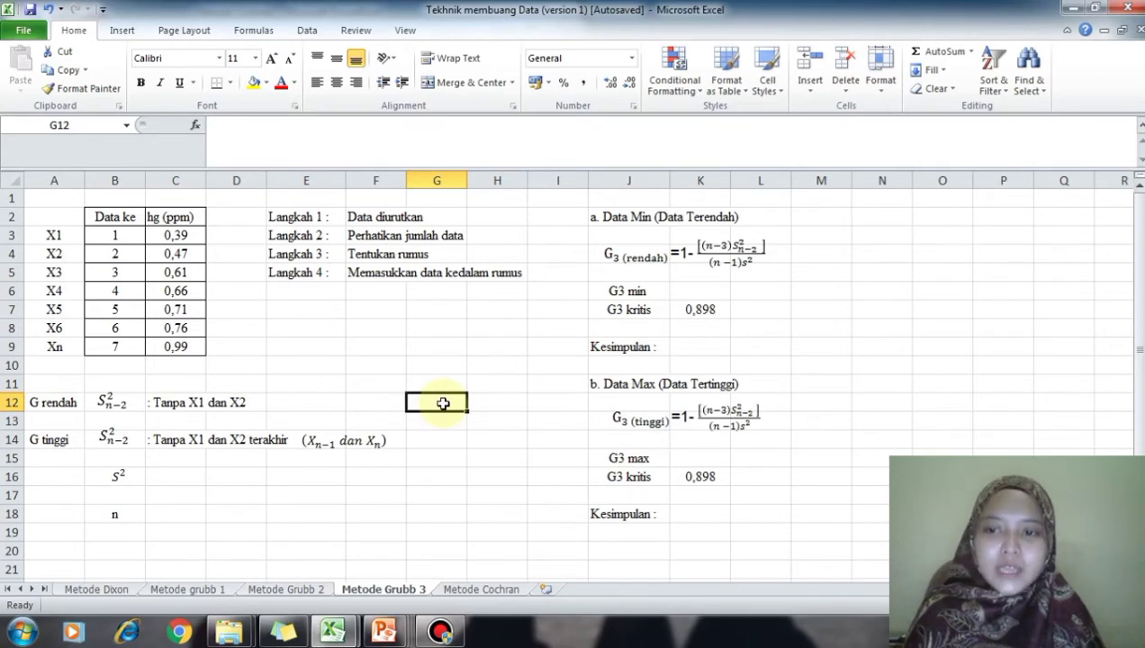
pyautogui.write('=')
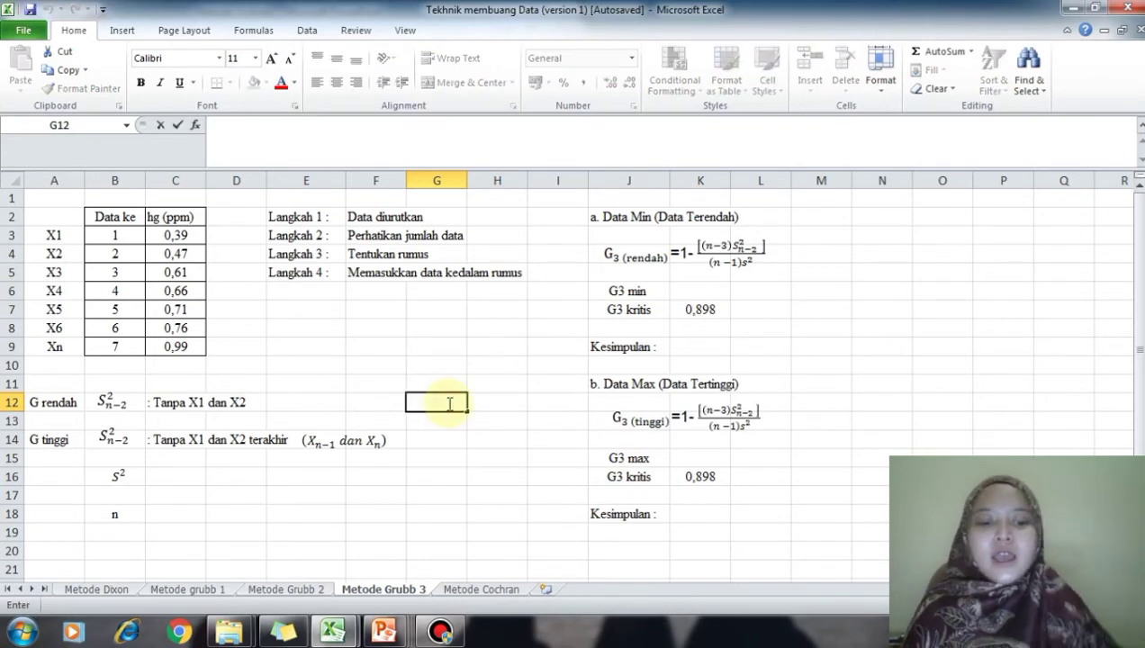
pyautogui.write('var')
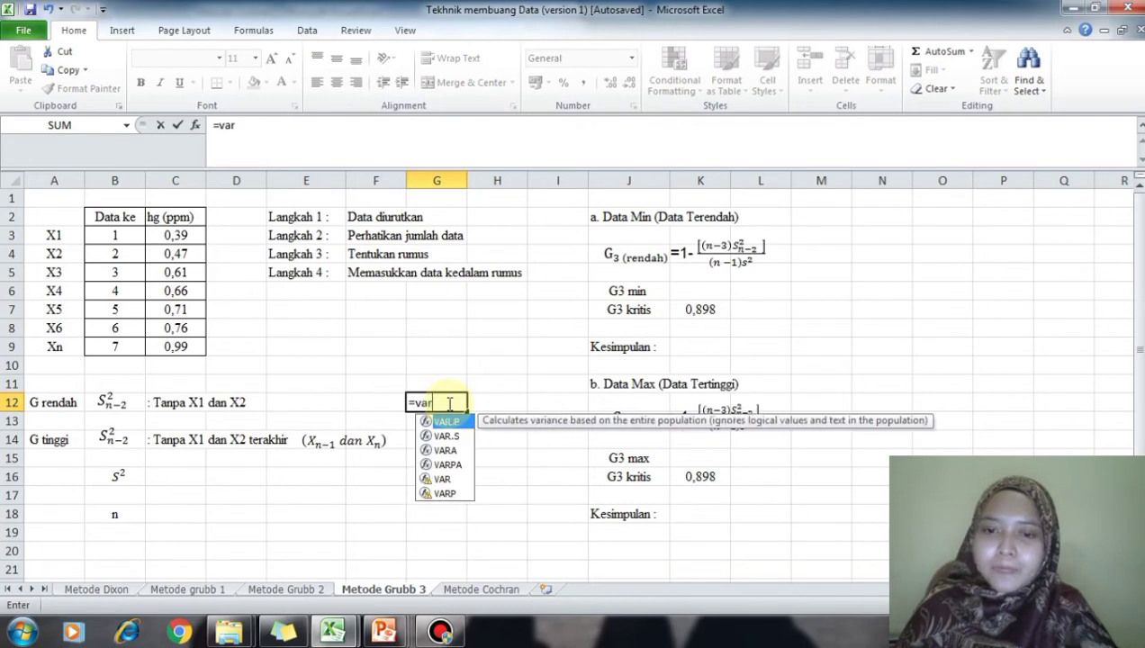
pyautogui.doubleClick(447, 436)
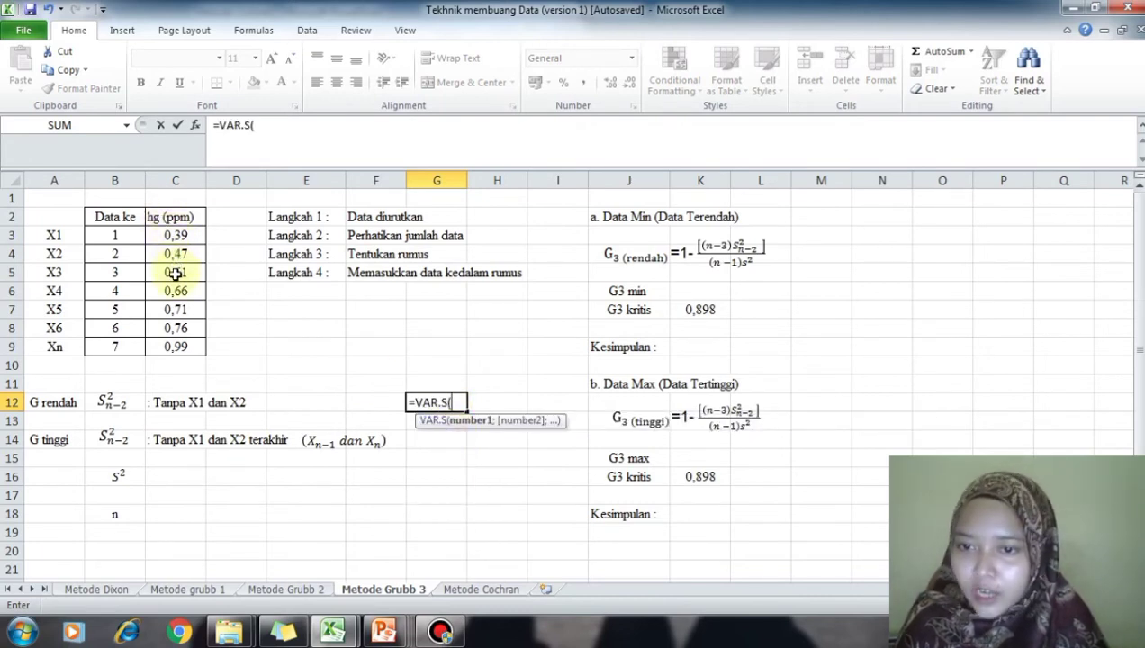
pyautogui.moveTo(175, 269); pyautogui.dragTo(182, 347)
pyautogui.press('Return')
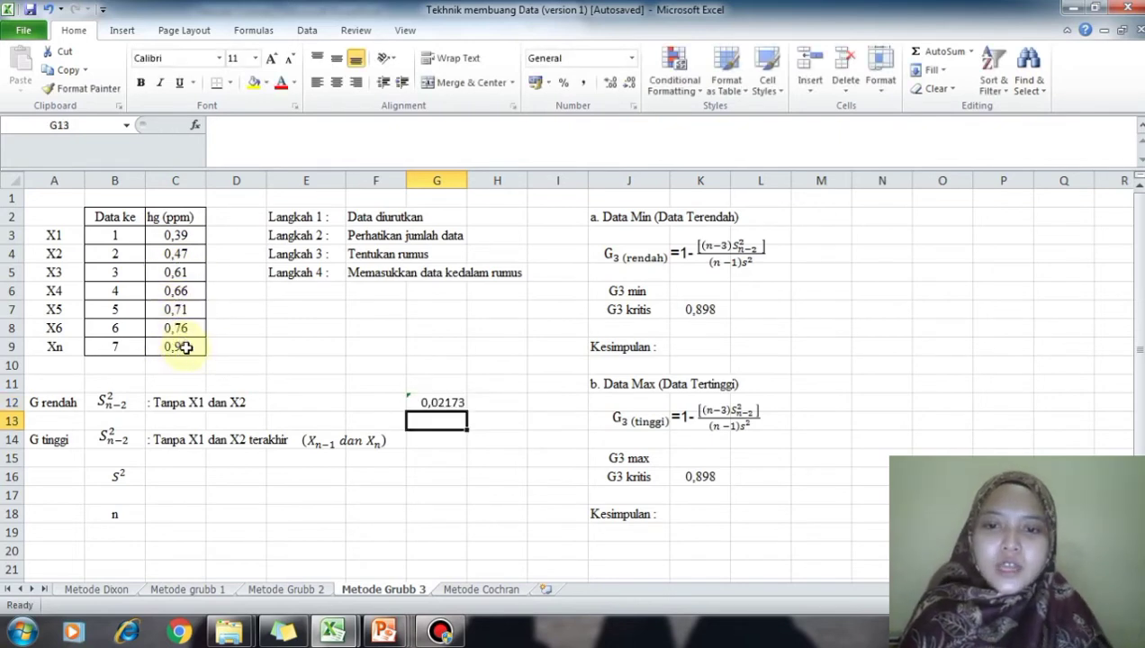
# Calculate the G tinggi variance without the last two values in cell G14 with the formula =VAR.S(C3:C7).
pyautogui.click(433, 440)
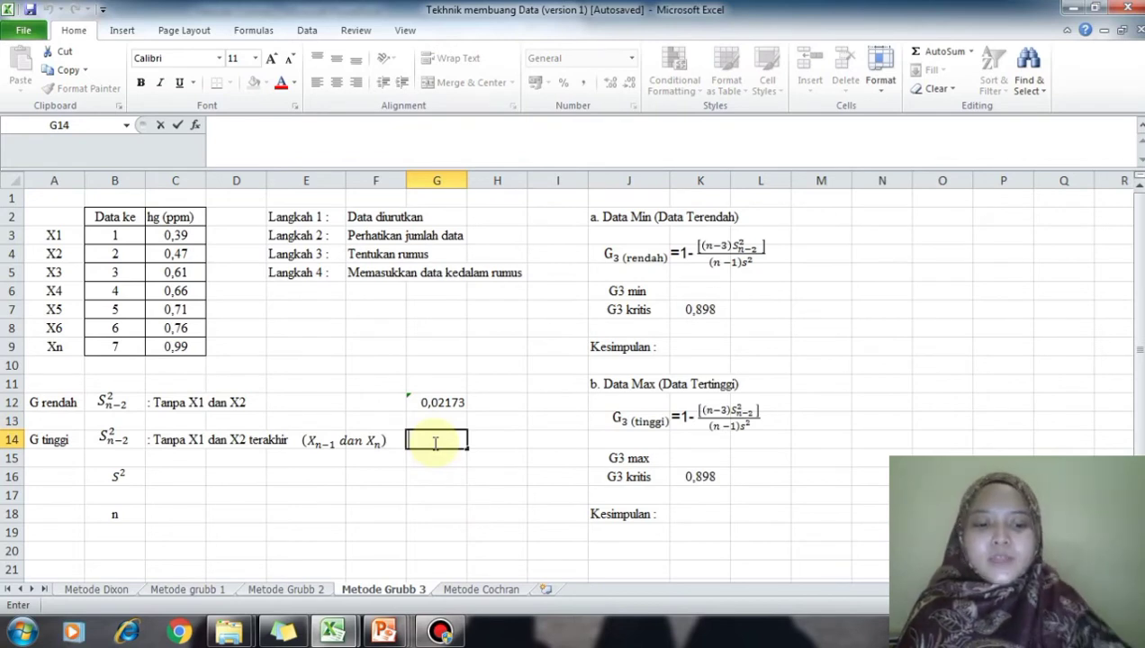
pyautogui.write('=')
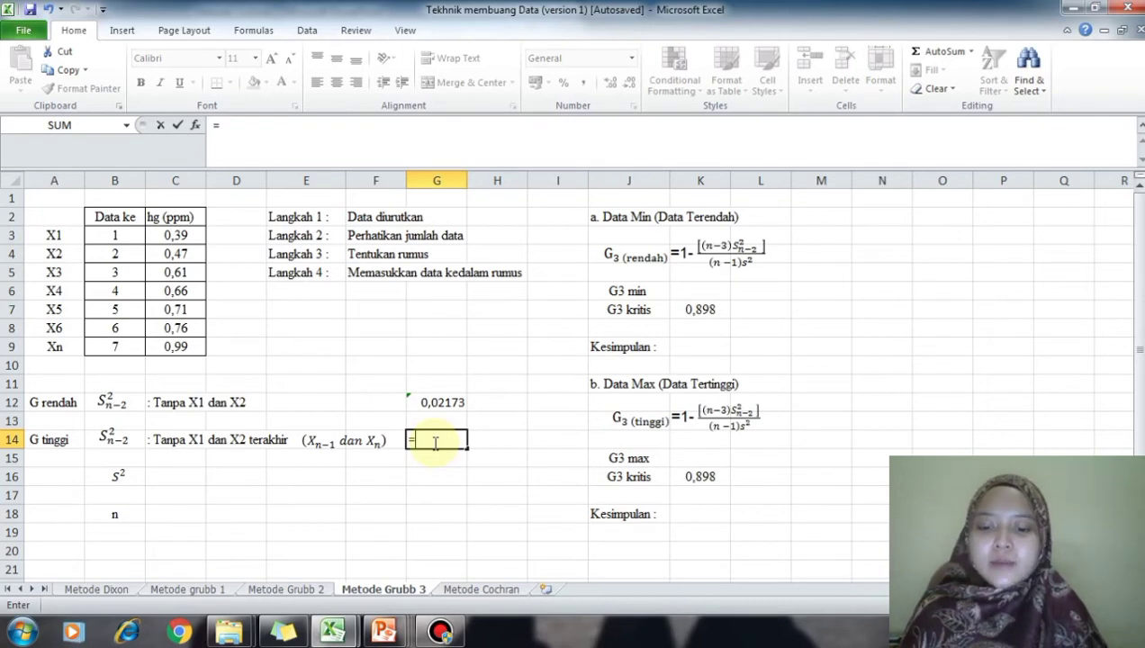
pyautogui.write('var')
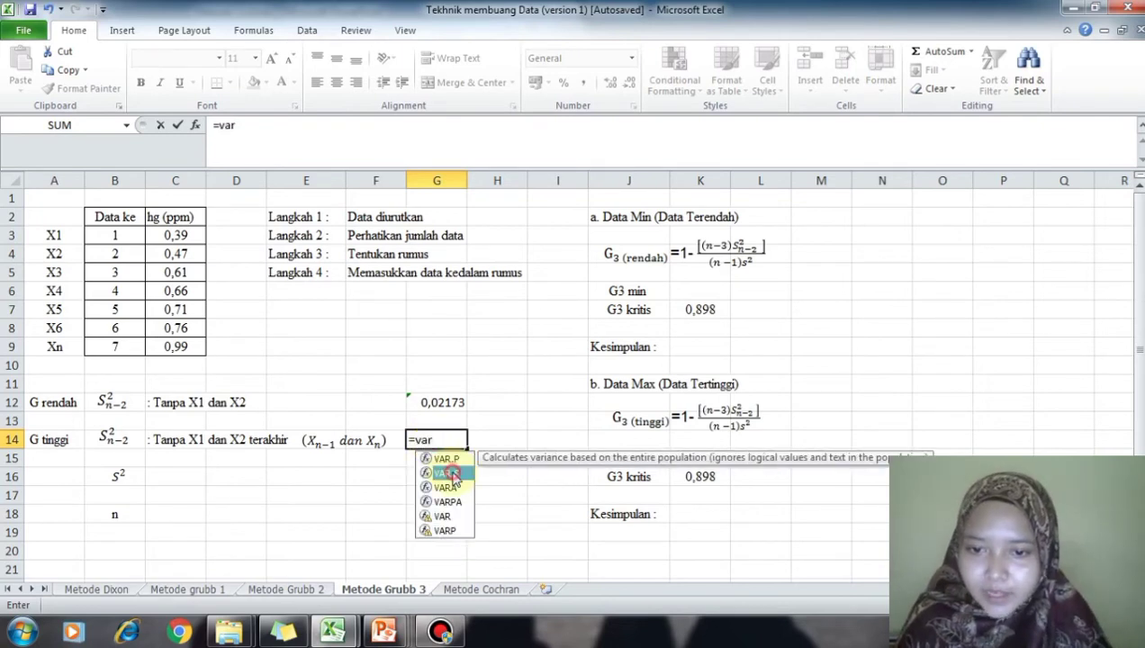
pyautogui.doubleClick(447, 474)
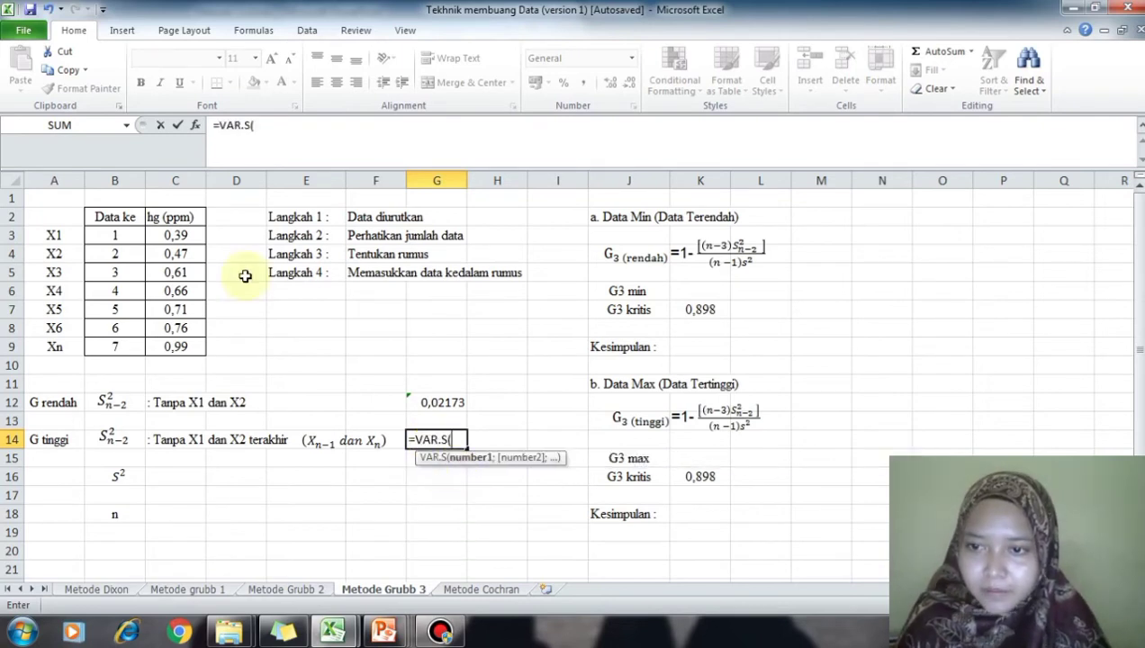
pyautogui.click(175, 235)
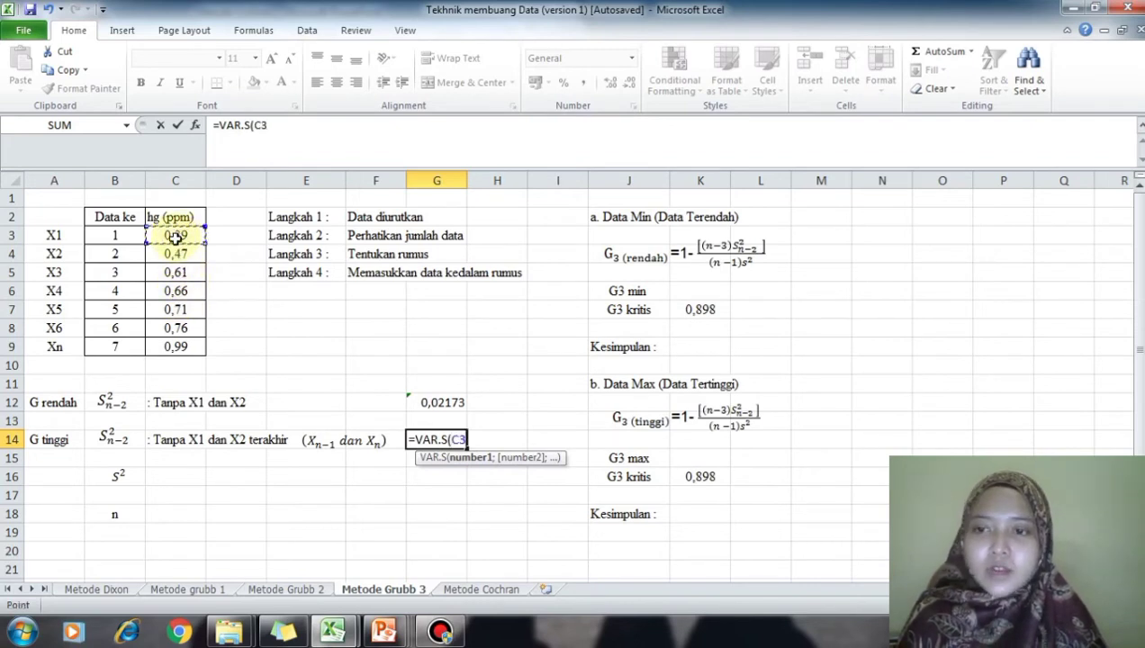
pyautogui.moveTo(175, 236); pyautogui.dragTo(179, 314)
pyautogui.press('Return')
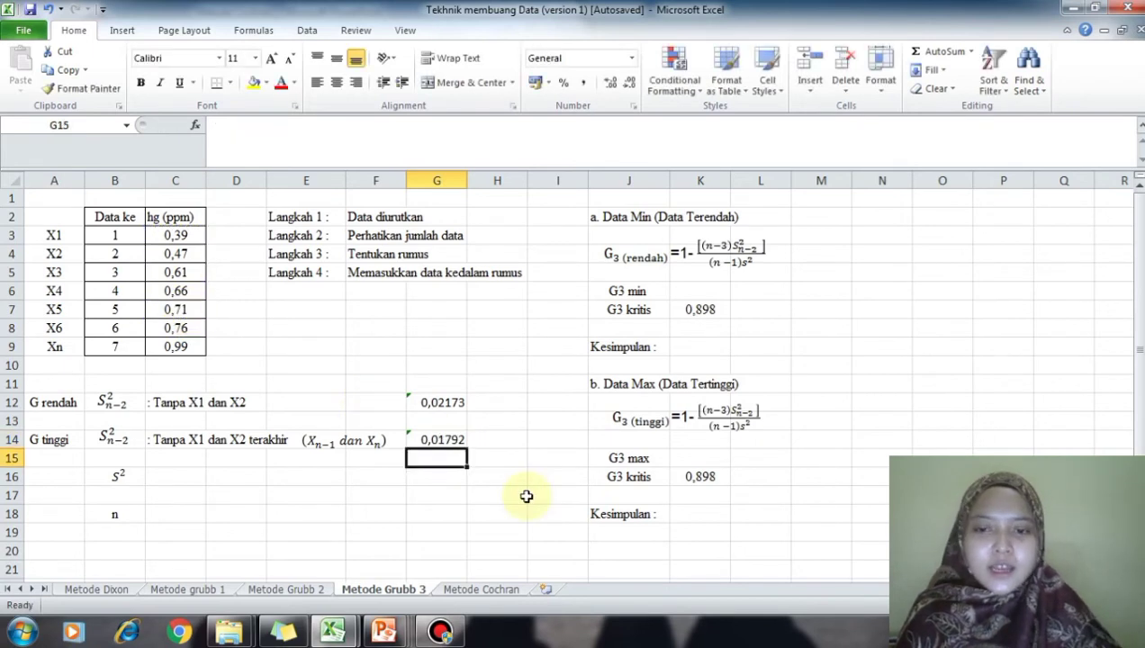
# Calculate the variance S² of all hg (ppm) values in cell C16, using VAR.S over C3:C9.
pyautogui.click(190, 475)
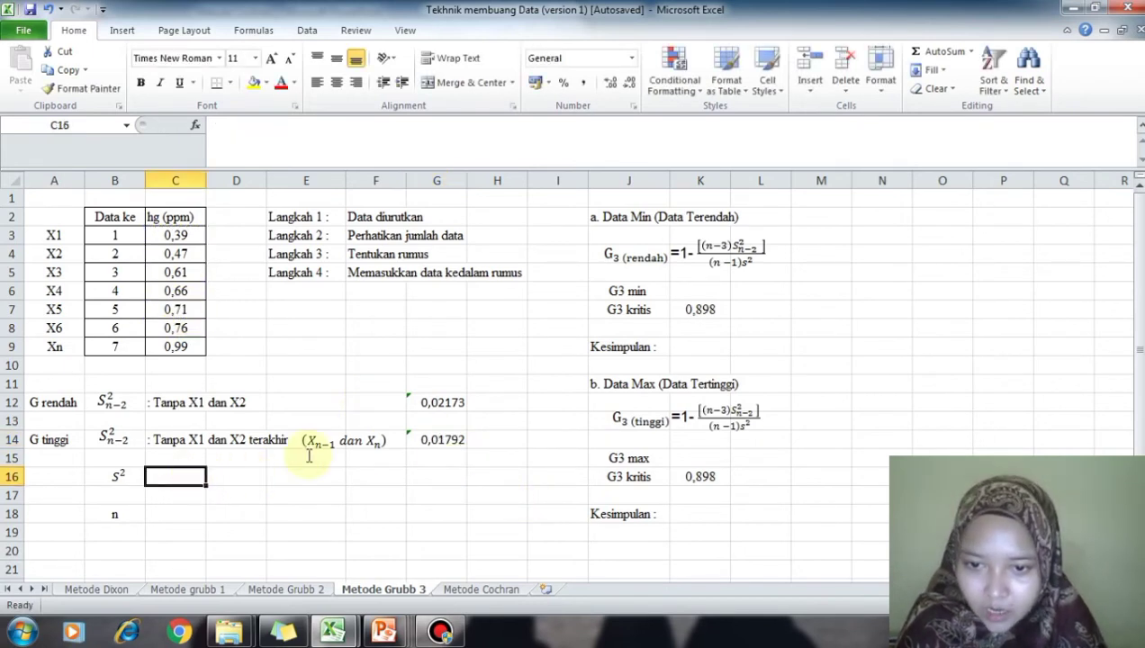
pyautogui.click(419, 438)
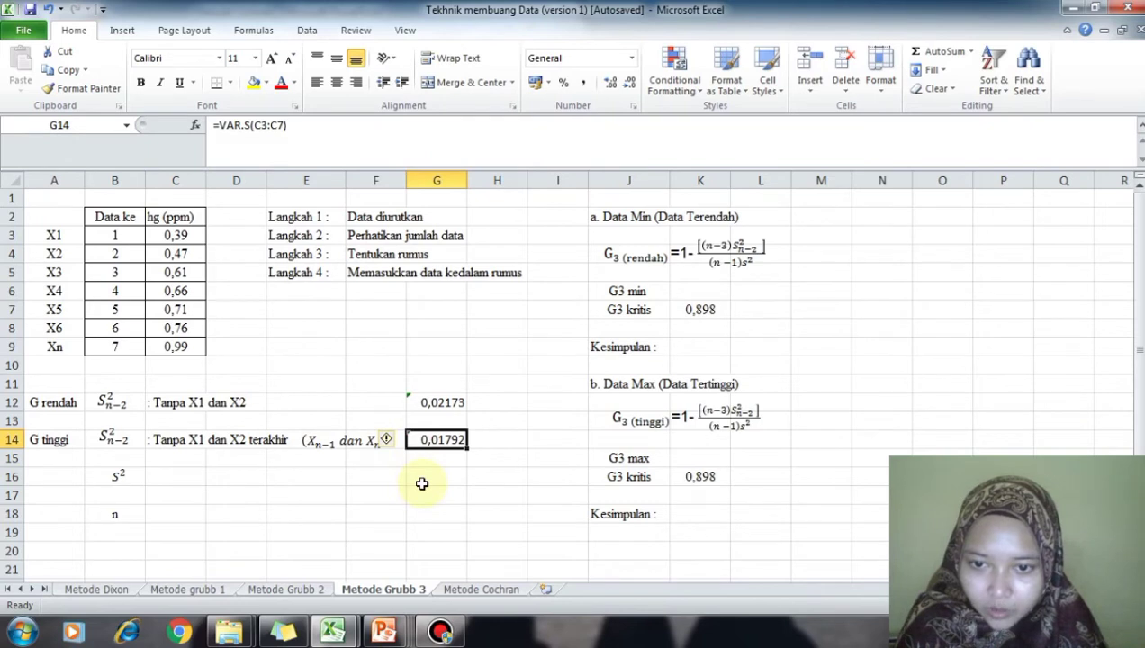
pyautogui.click(184, 477)
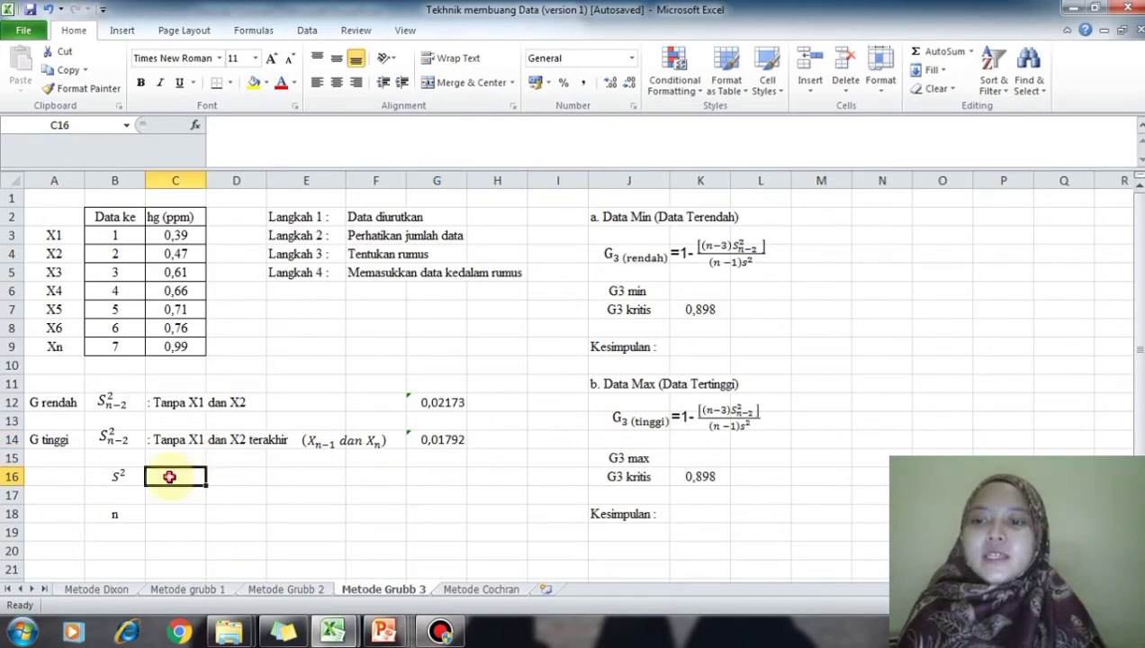
pyautogui.write('=var')
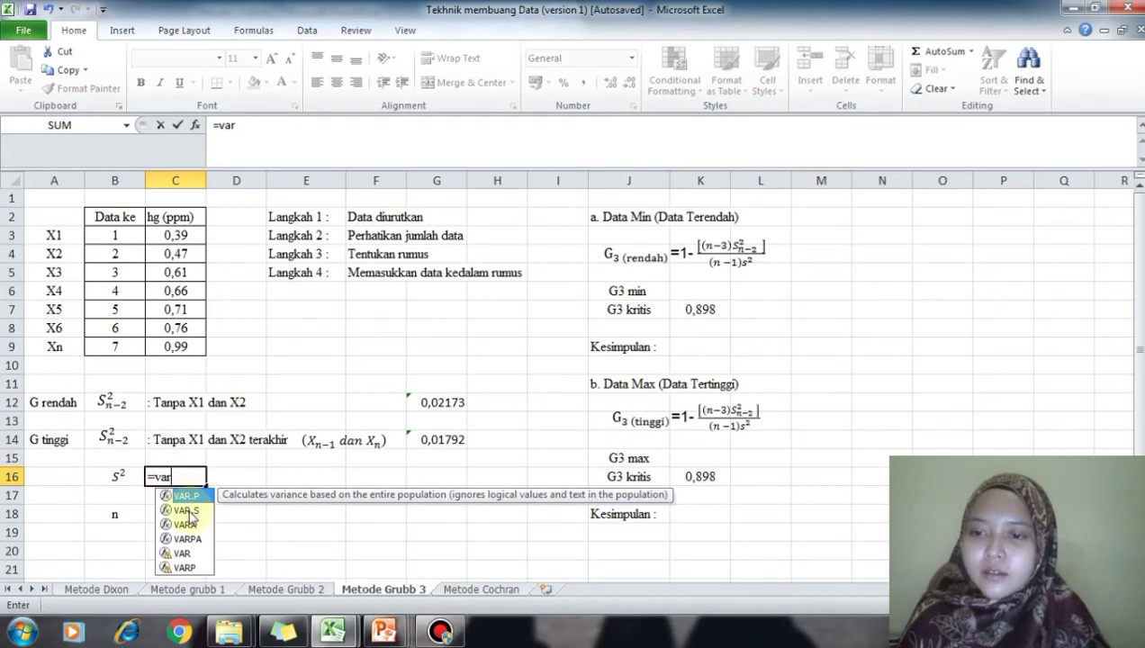
pyautogui.doubleClick(189, 512)
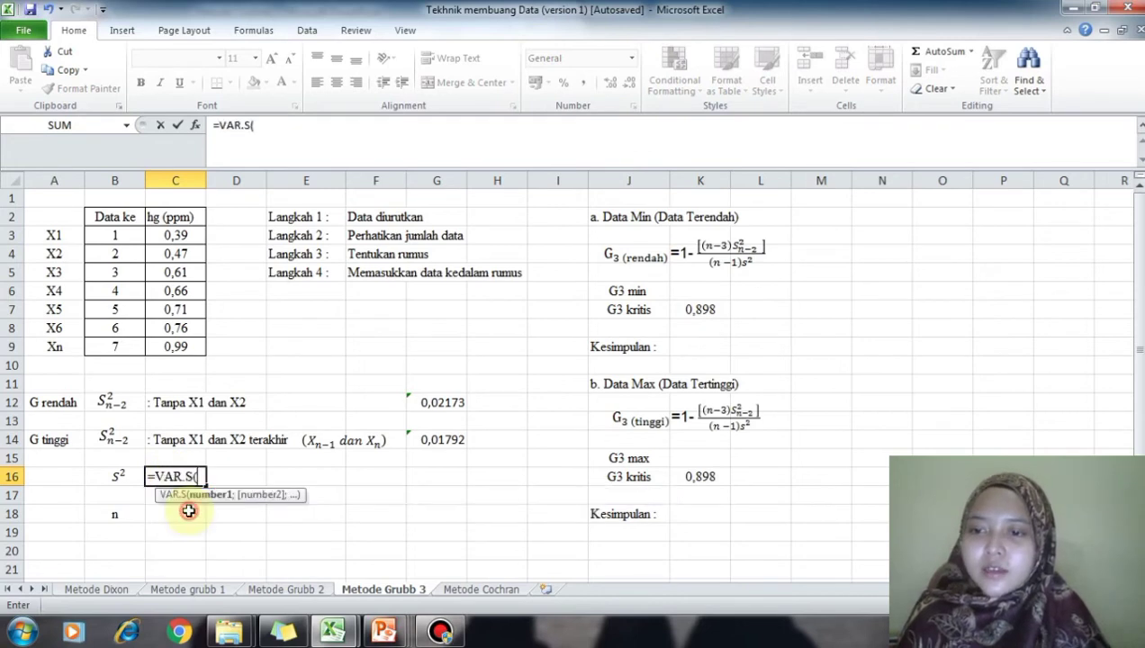
pyautogui.moveTo(185, 237); pyautogui.dragTo(183, 347)
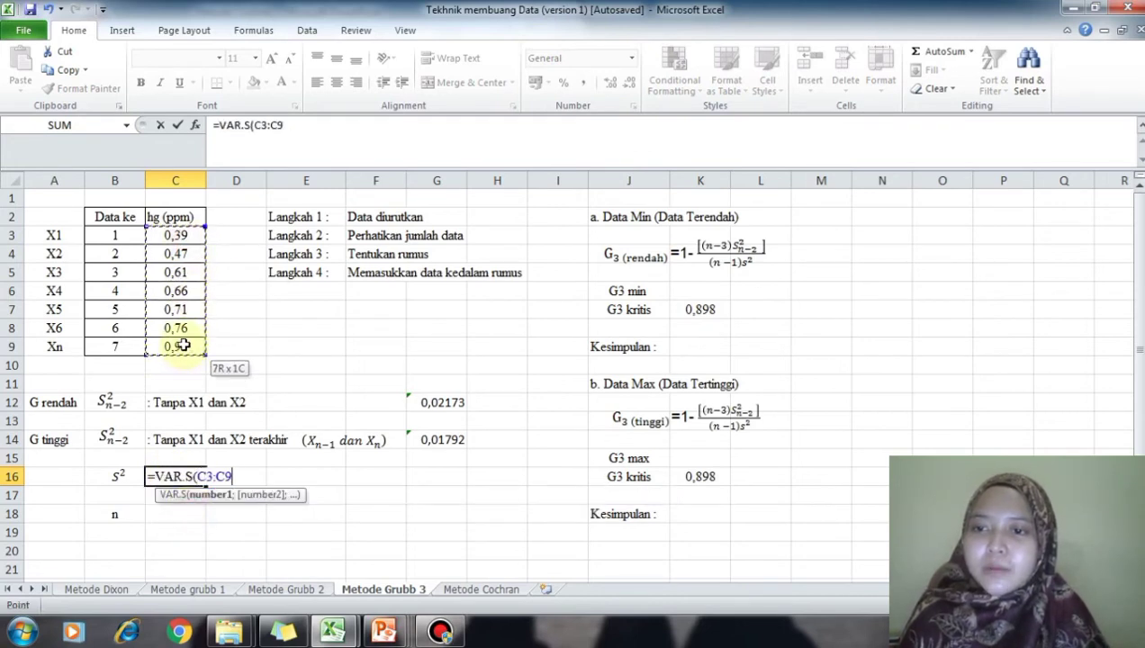
pyautogui.press('Return')
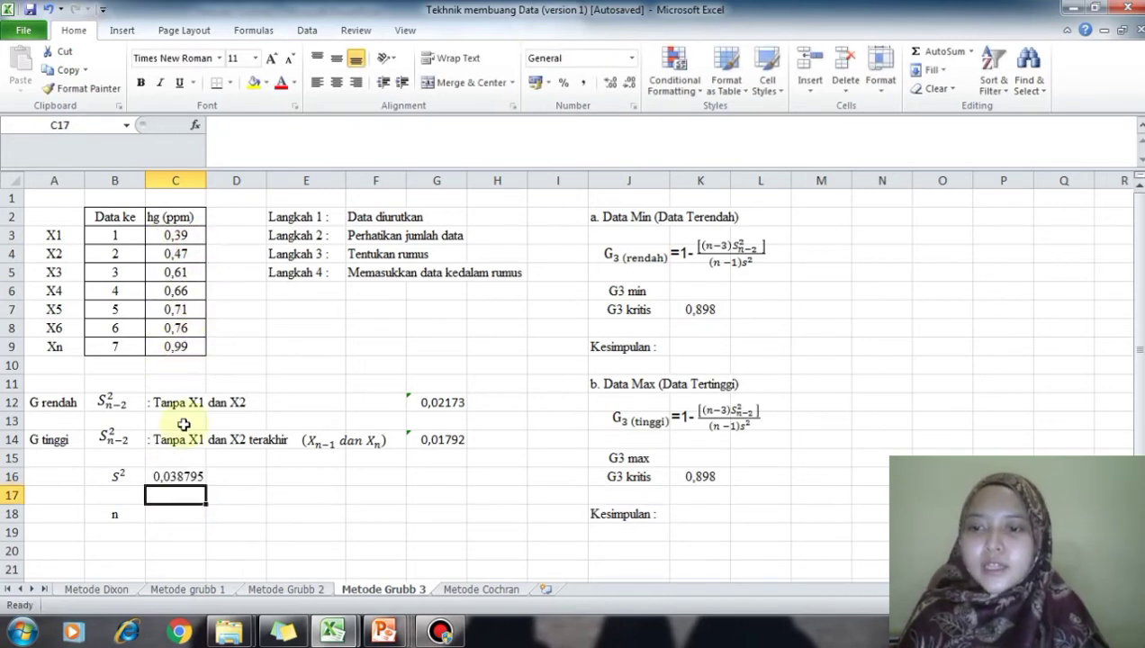
# Enter 7 as the number of data n in cell C18.
pyautogui.click(170, 517)
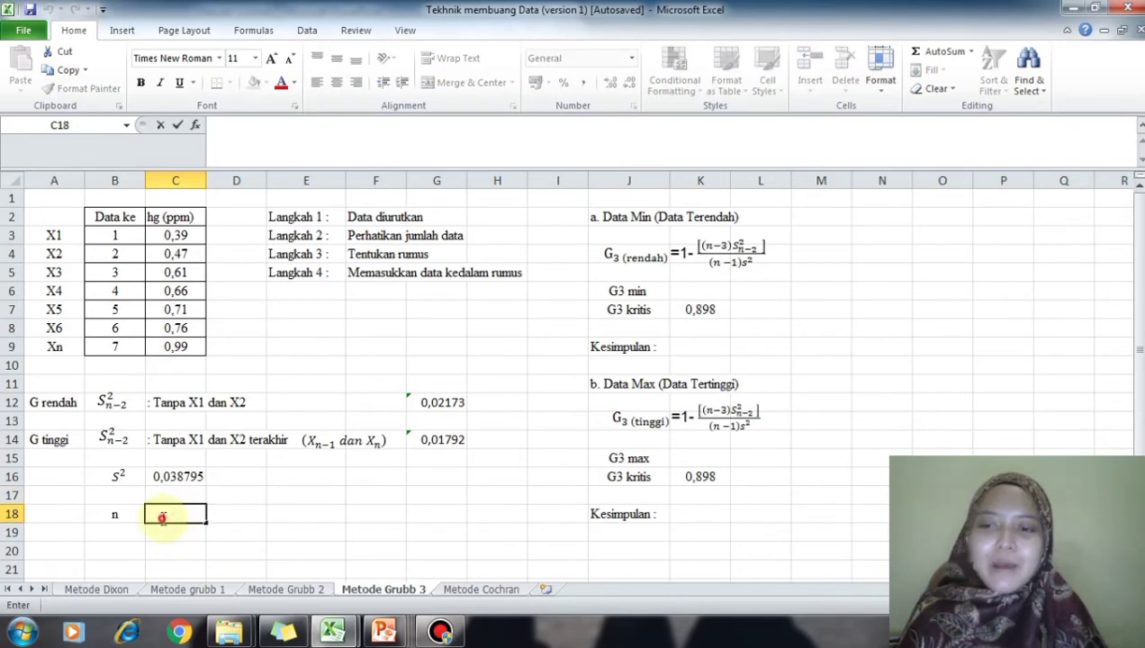
pyautogui.click(165, 511)
pyautogui.write('7')
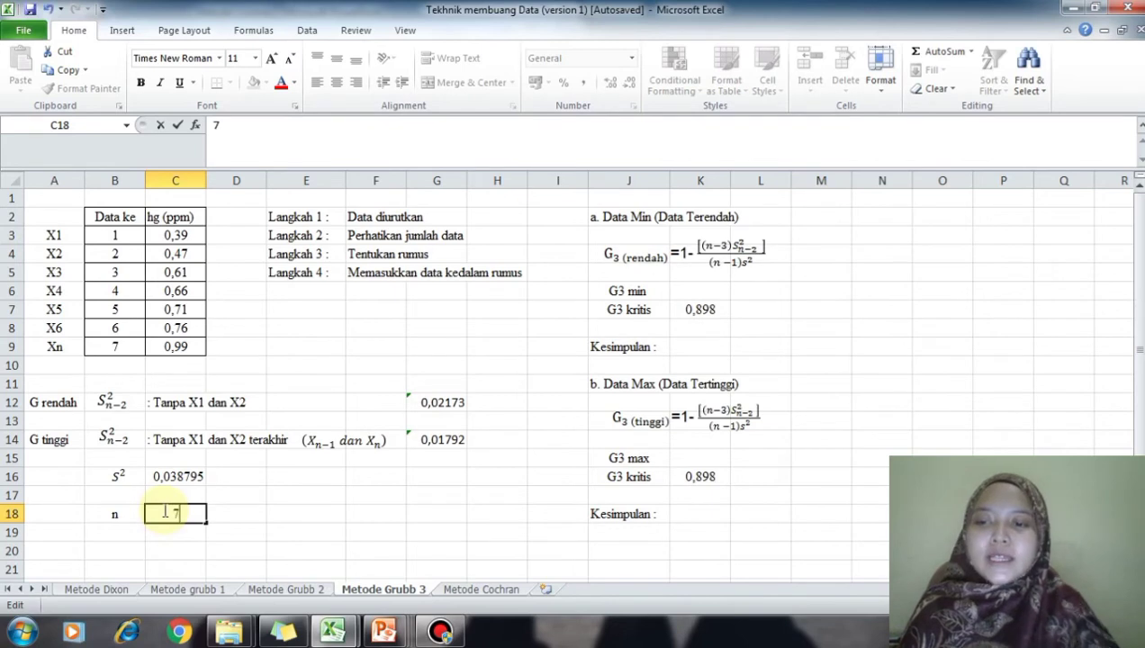
# Calculate G3 min in cell K6 with the formula =1-((7-3)*G12)/((7-1)*C16).
pyautogui.click(687, 291)
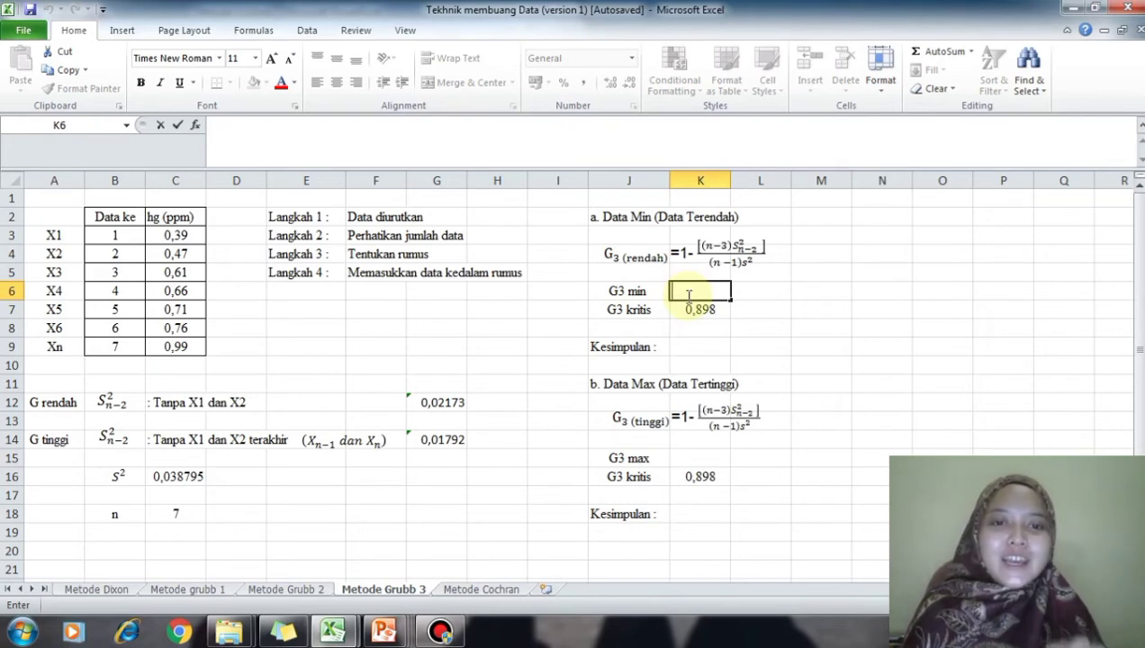
pyautogui.write('=')
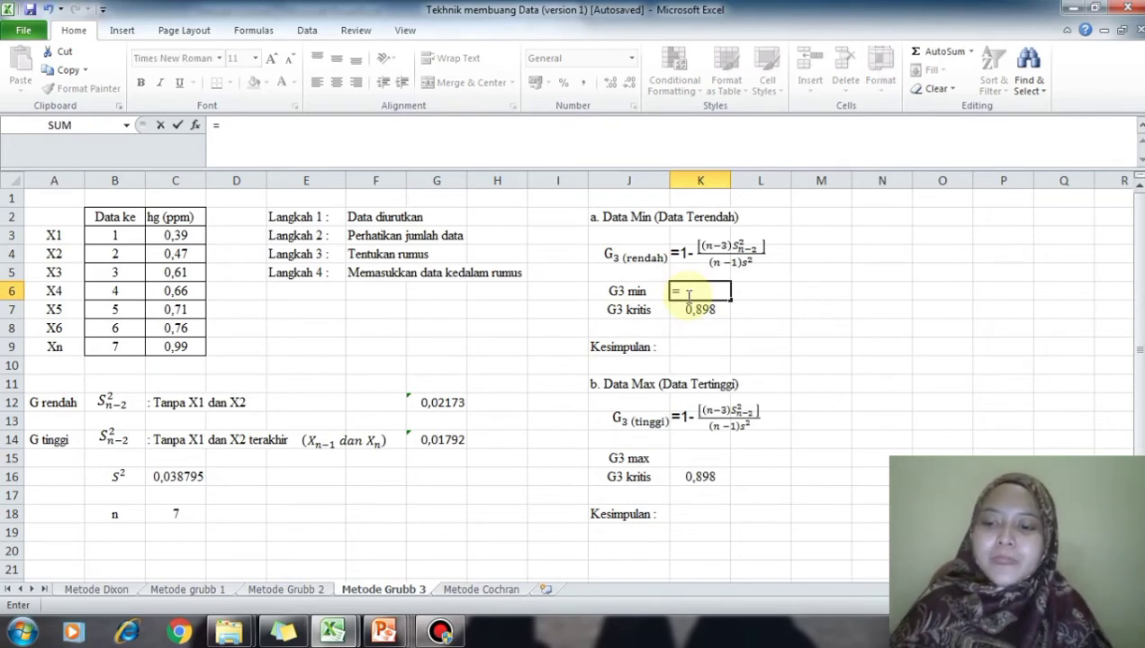
pyautogui.write('1-(')
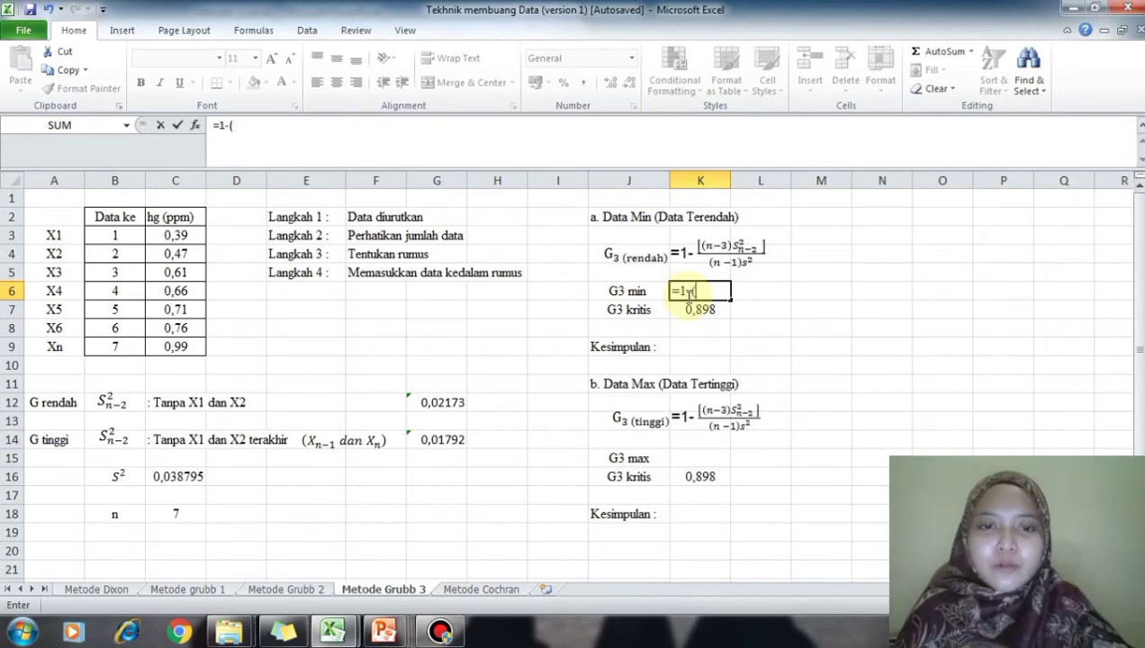
pyautogui.write('(')
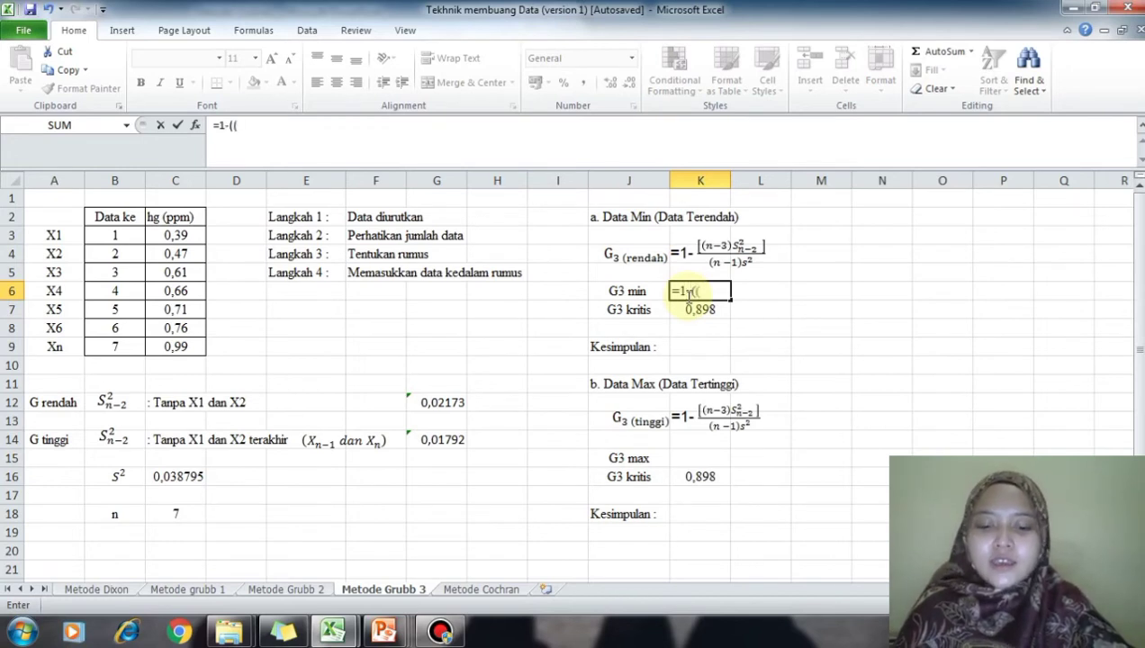
pyautogui.write('7-')
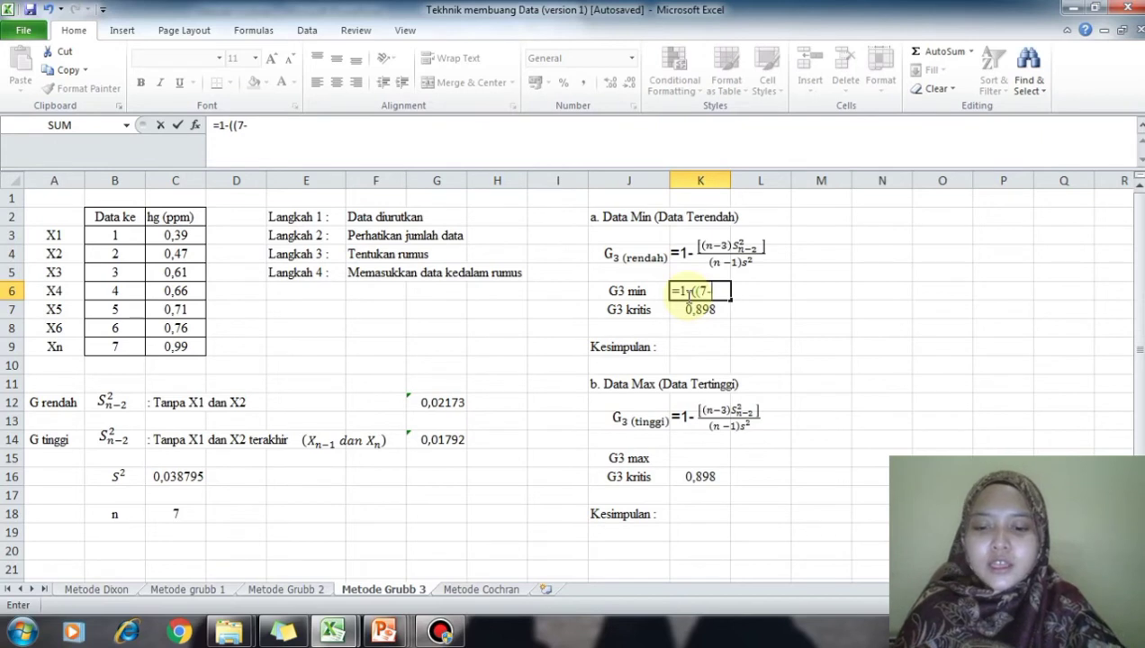
pyautogui.write('3)')
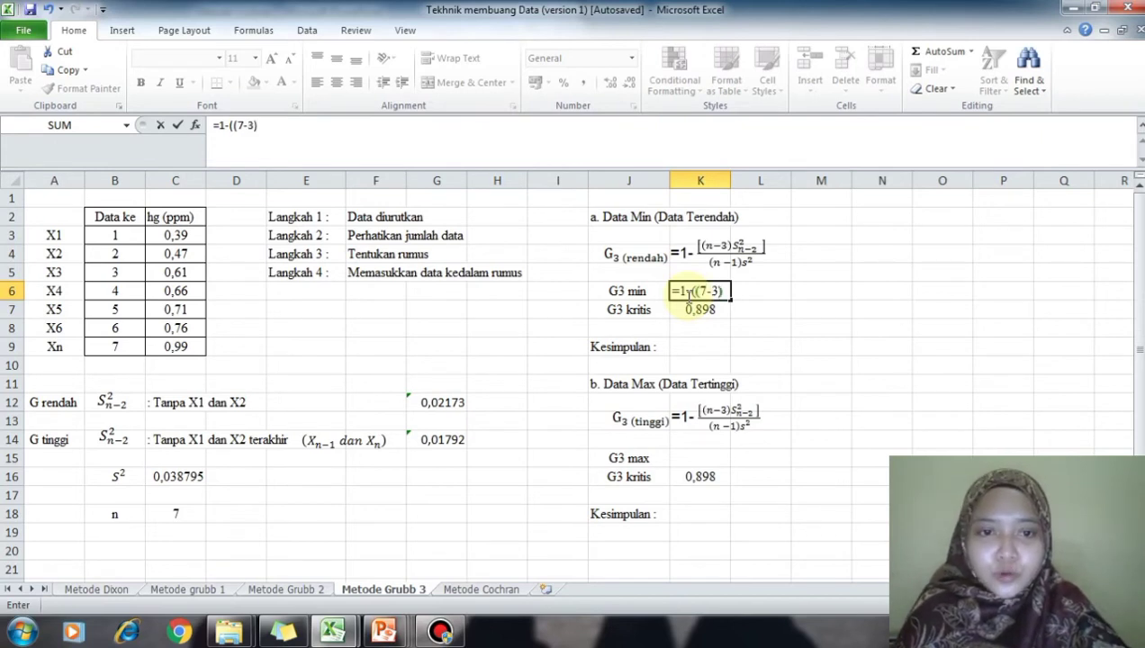
pyautogui.write('*')
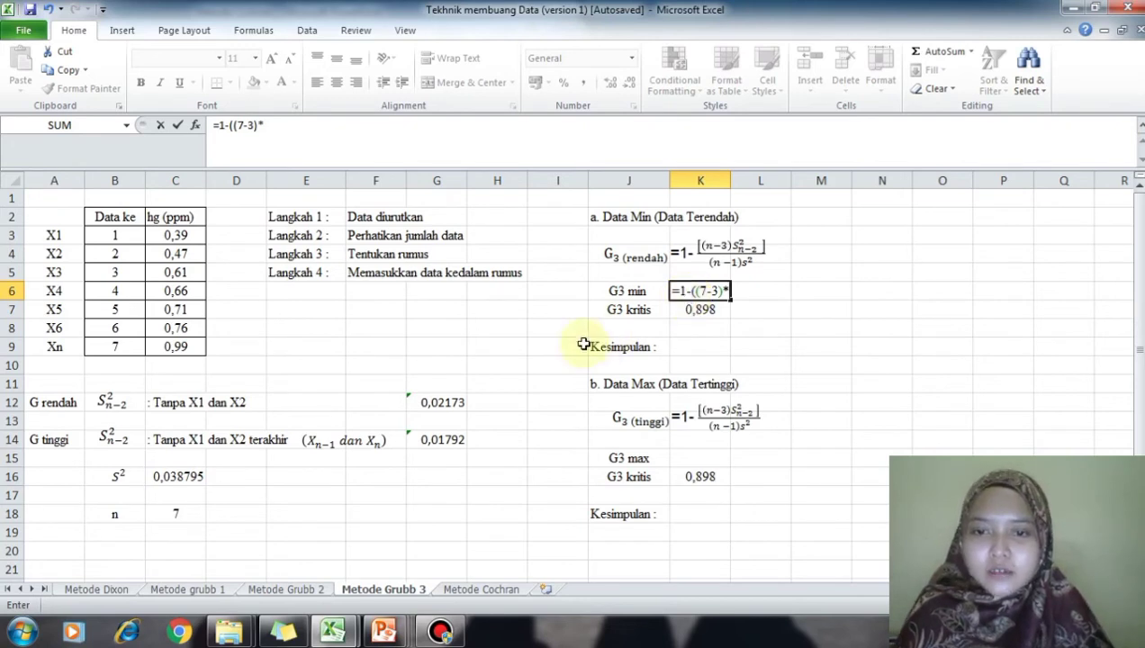
pyautogui.click(435, 402)
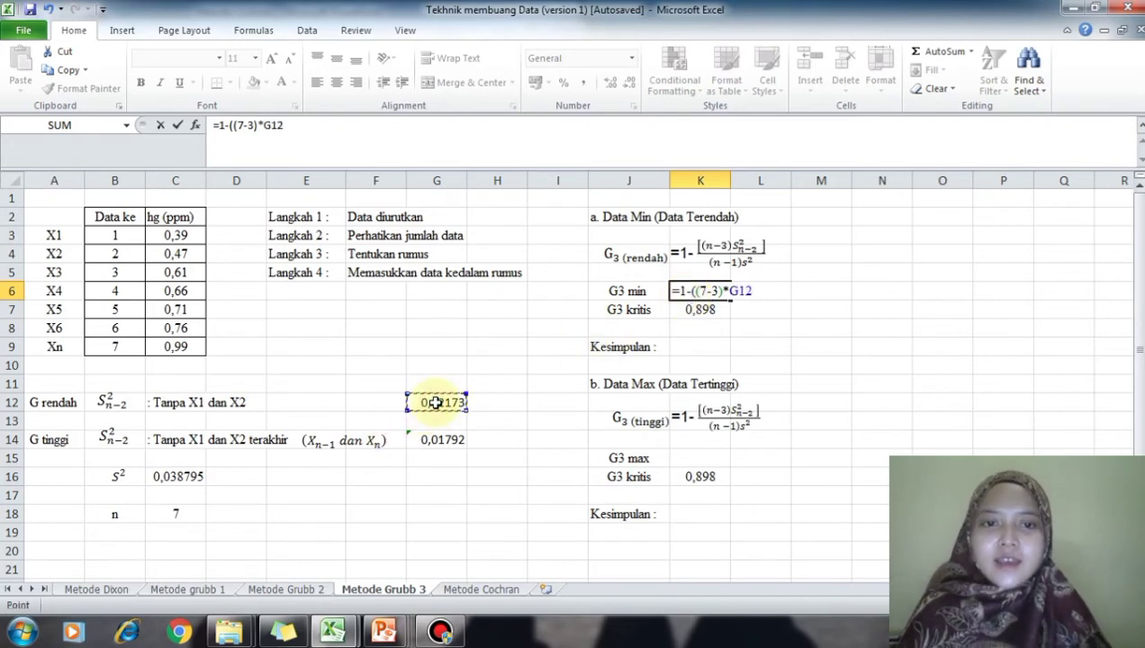
pyautogui.write(')/')
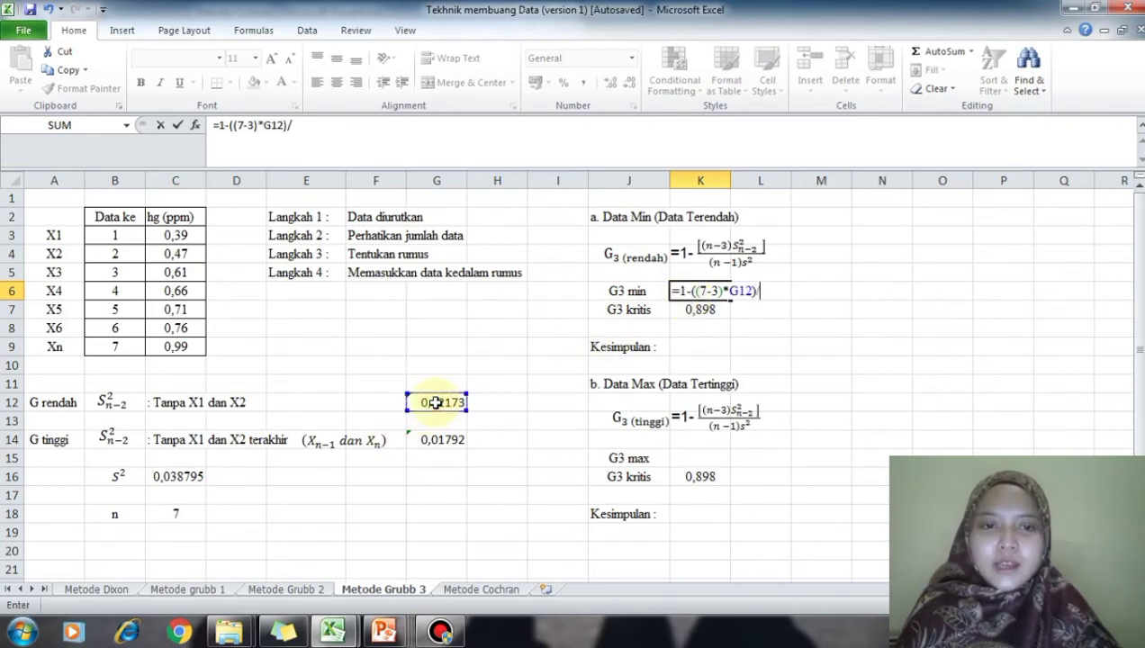
pyautogui.write('((')
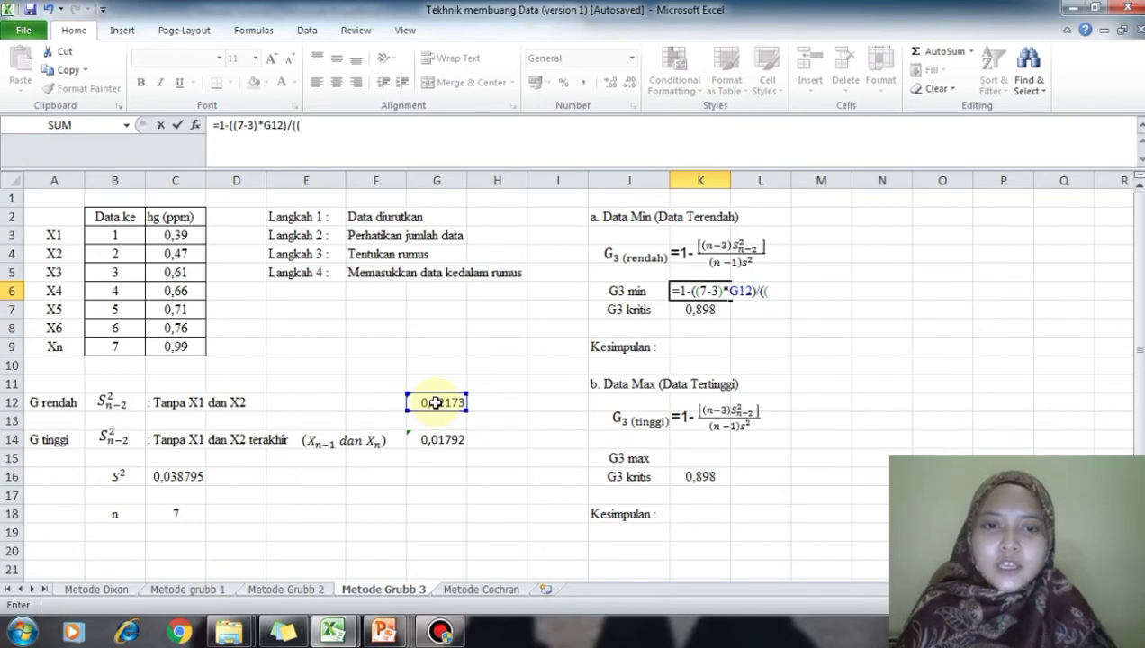
pyautogui.write('7-')
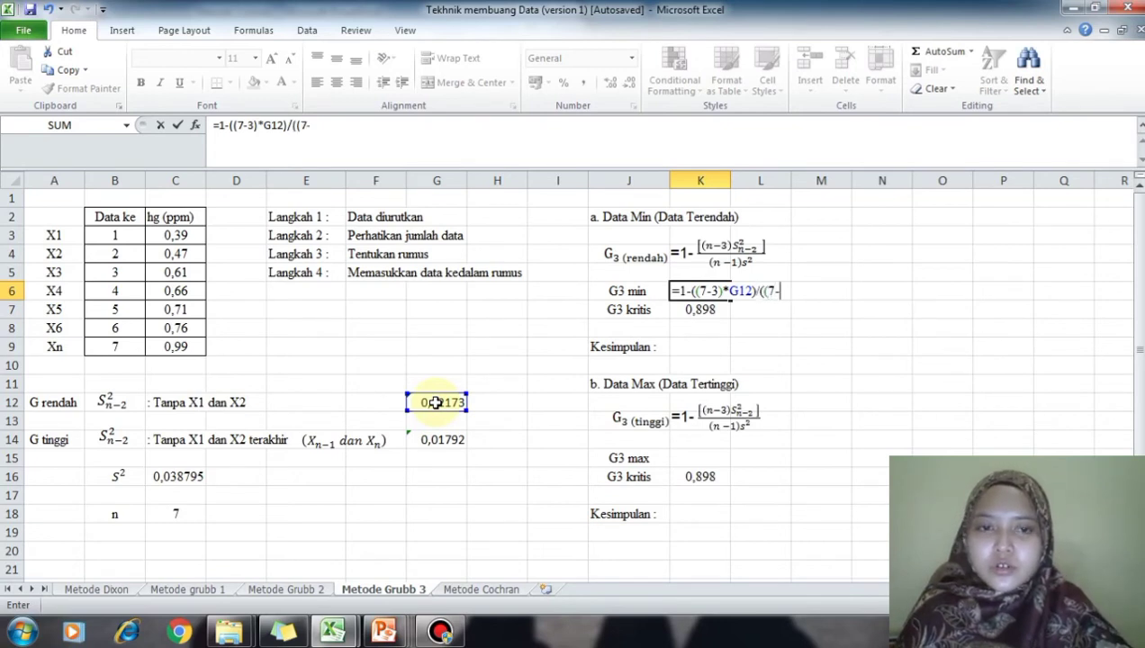
pyautogui.write('1')
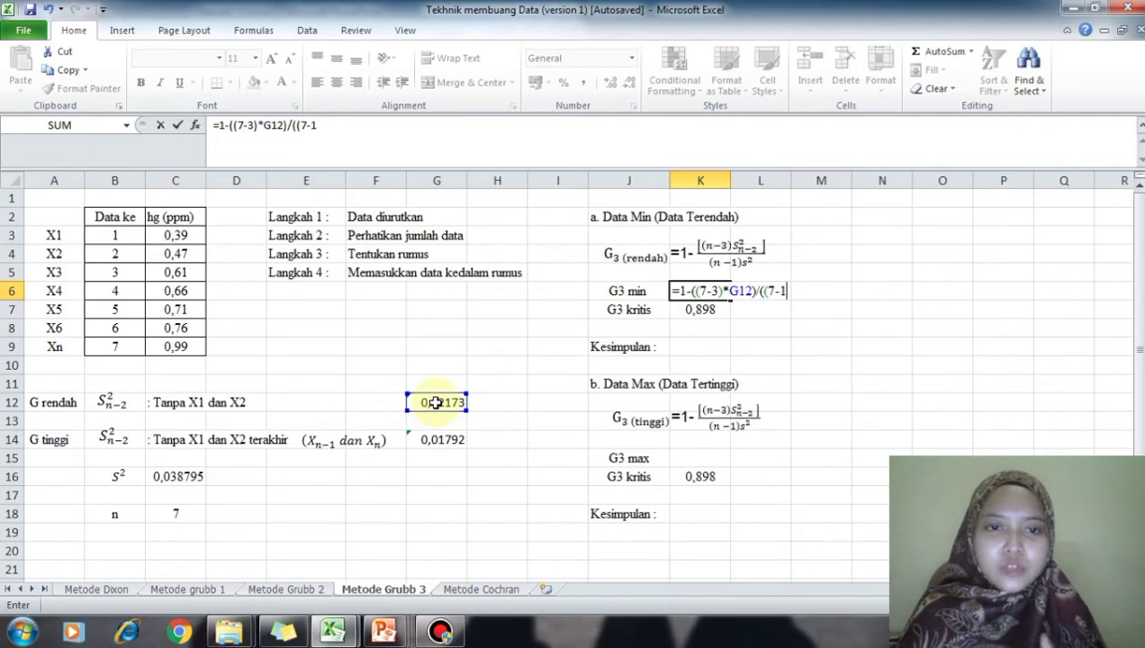
pyautogui.write(')')
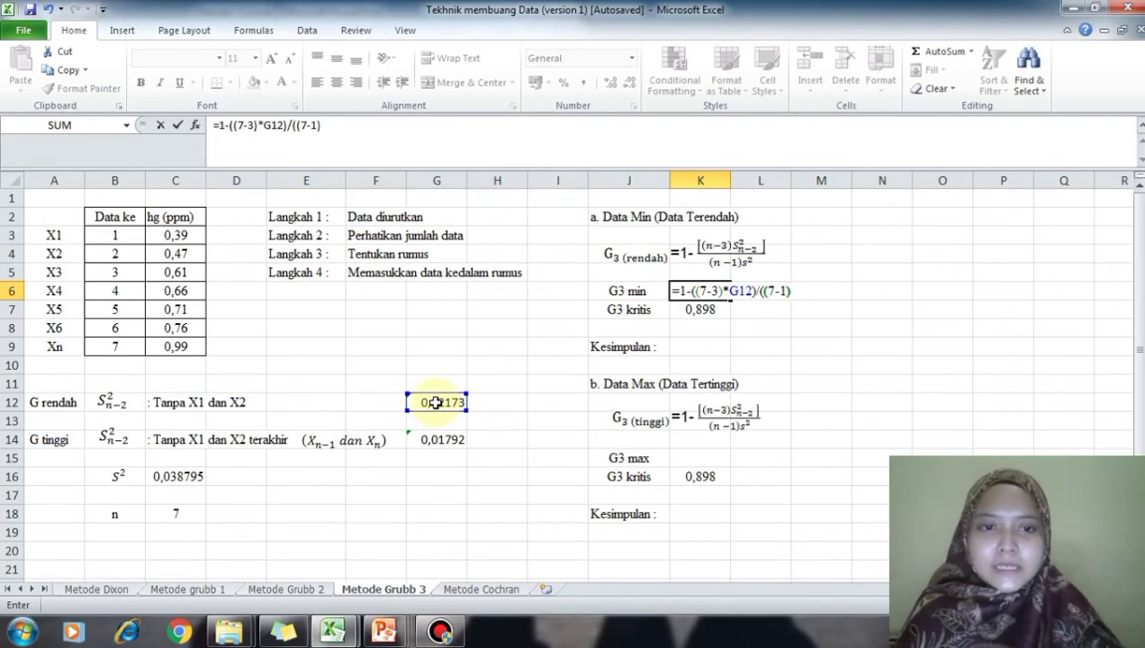
pyautogui.write('*')
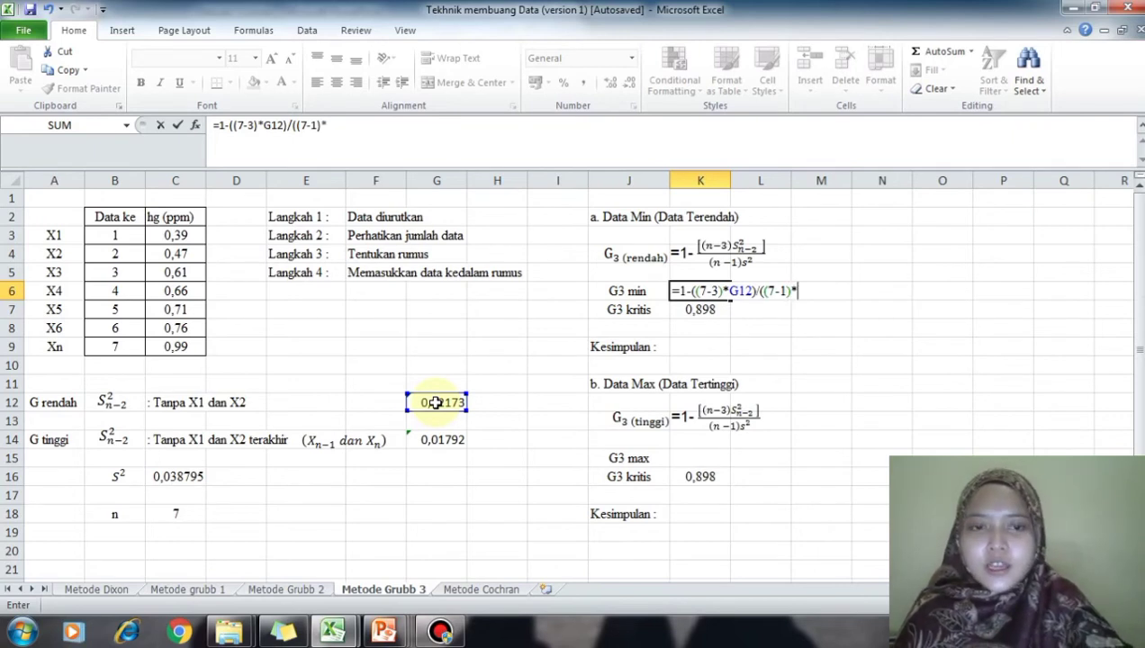
pyautogui.click(185, 477)
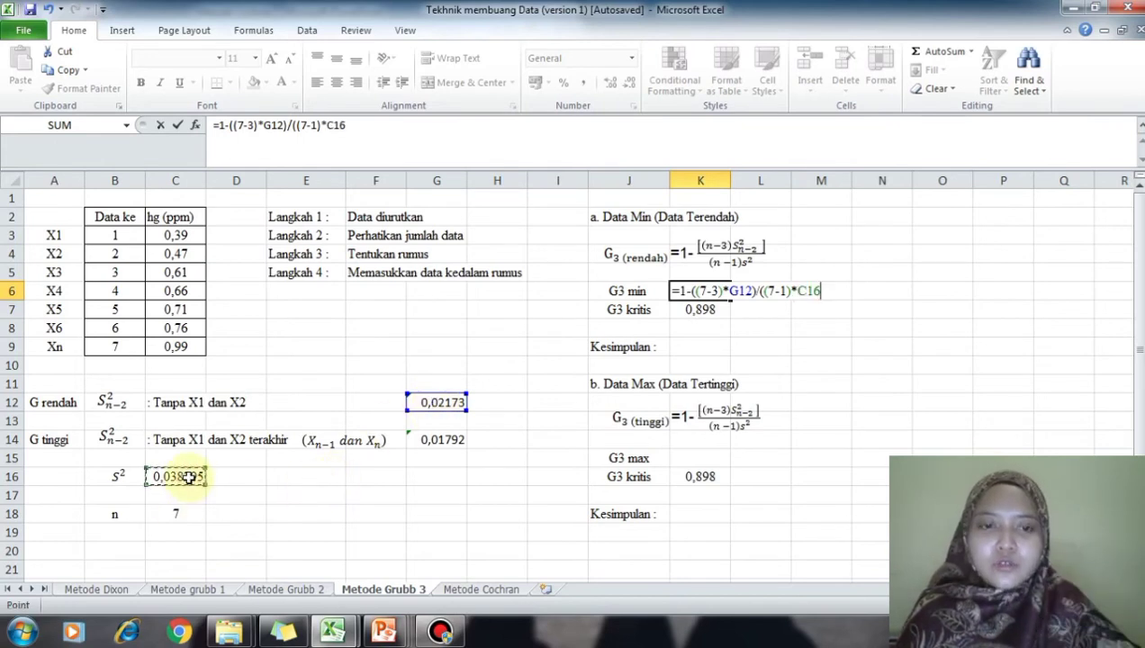
pyautogui.write(')')
pyautogui.press('Return')
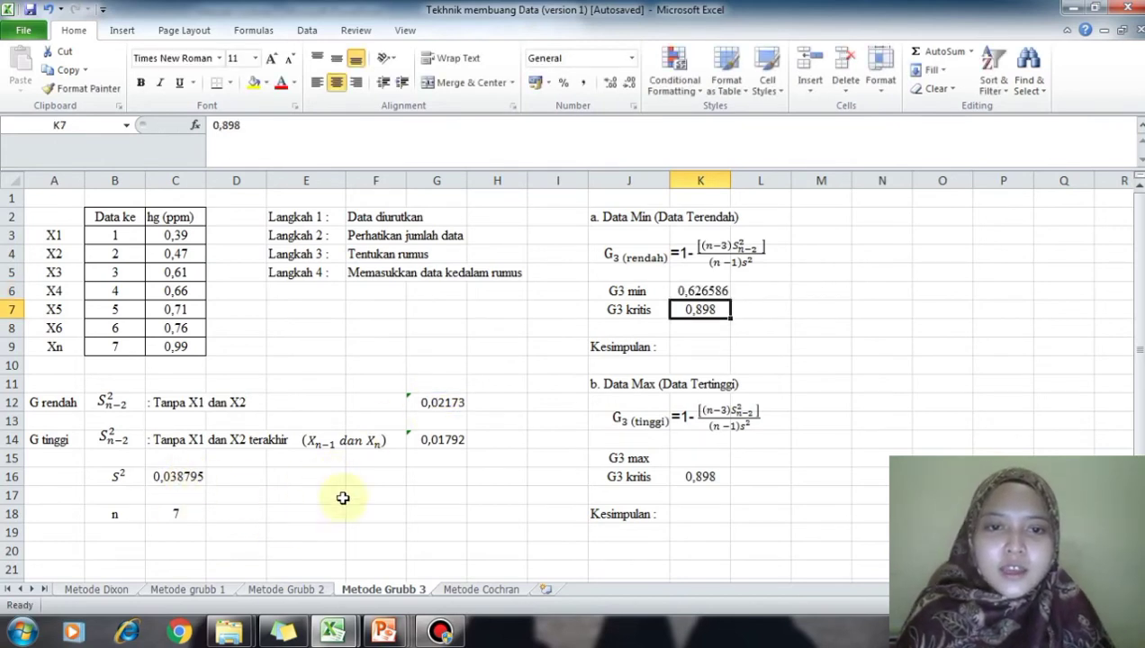
# Write the lowest-data conclusion in cell K9: "G3 min (0,6266) < G3 kritis (0,8980) Maka data tidak perlu dibuang".
pyautogui.click(687, 352)
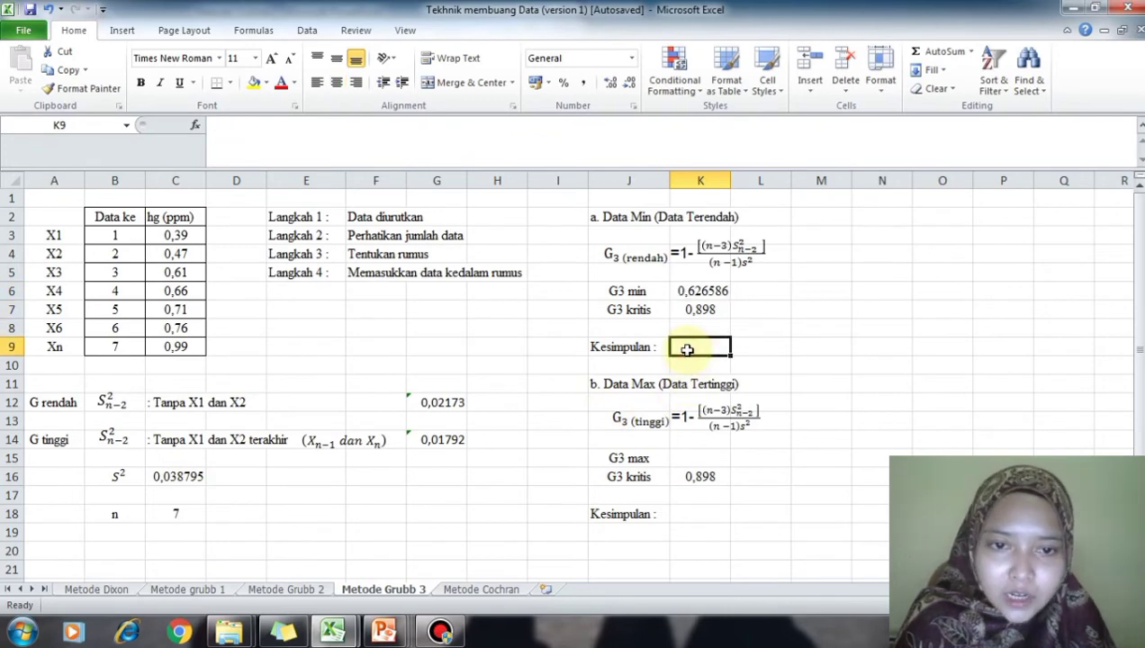
pyautogui.doubleClick(689, 348)
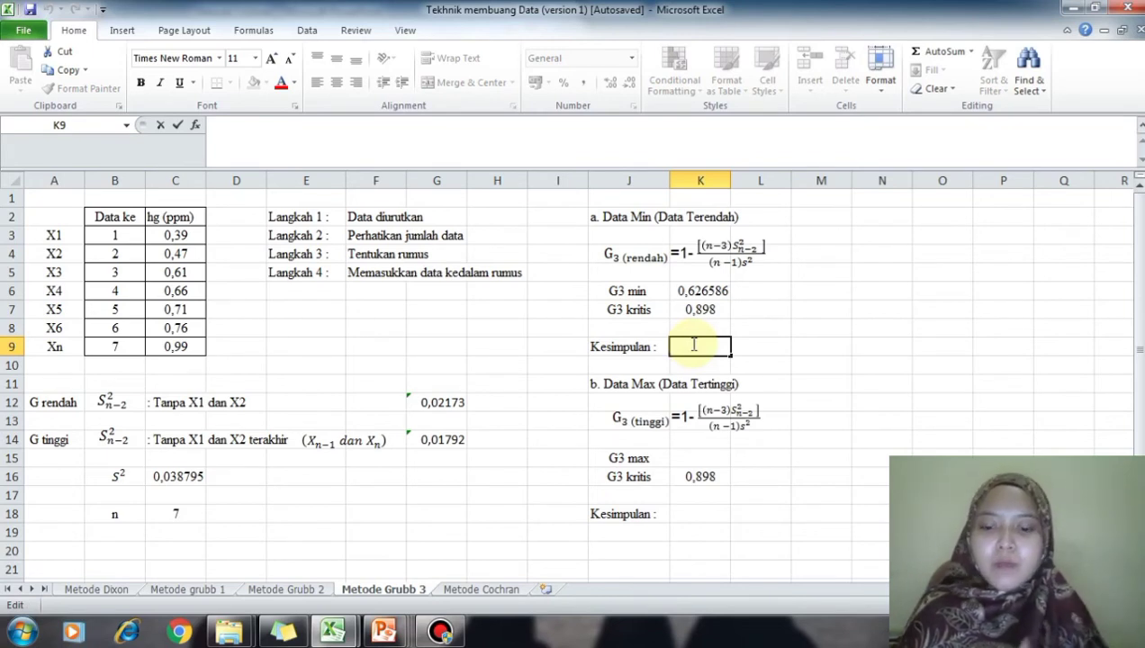
pyautogui.write('G3 min')
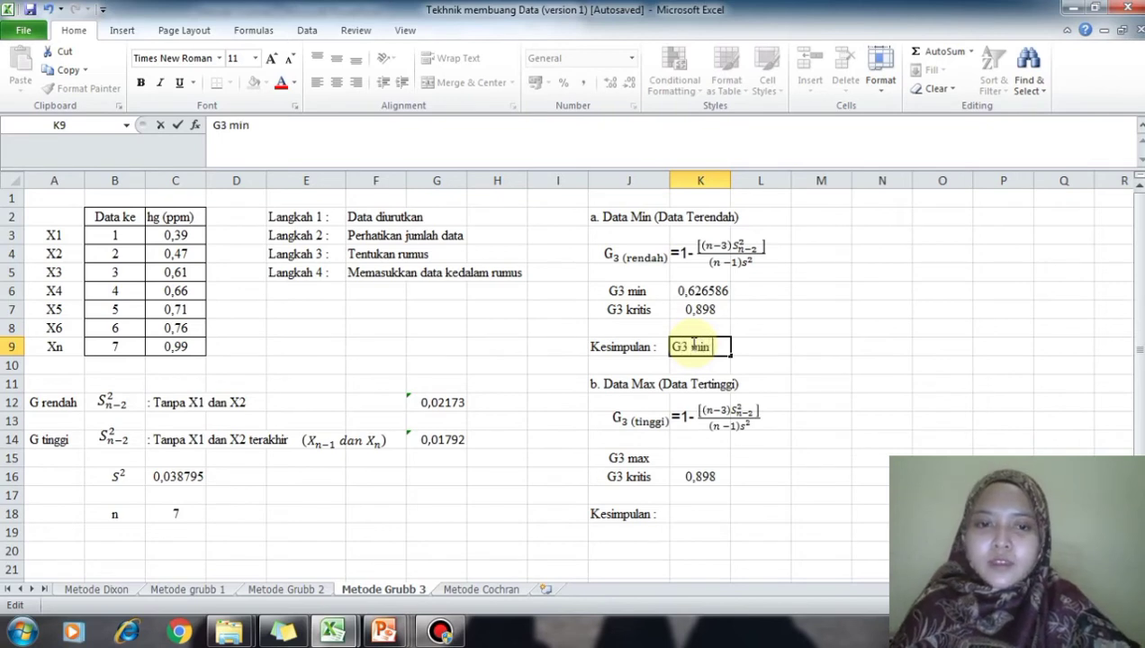
pyautogui.write(' (')
pyautogui.write('0')
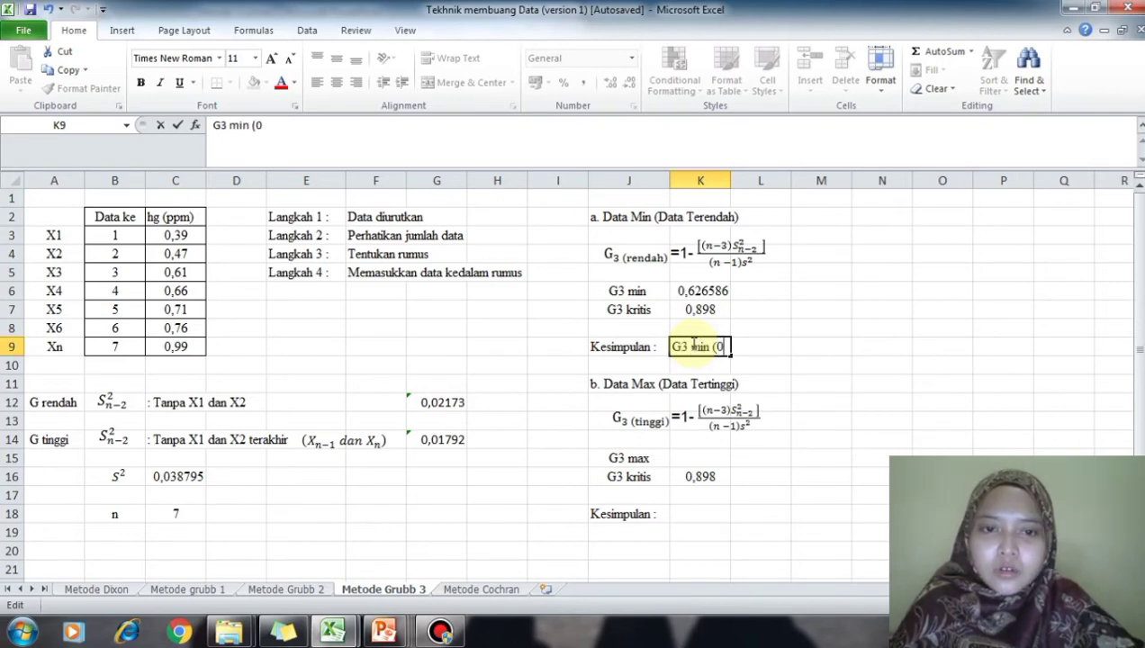
pyautogui.write(',6')
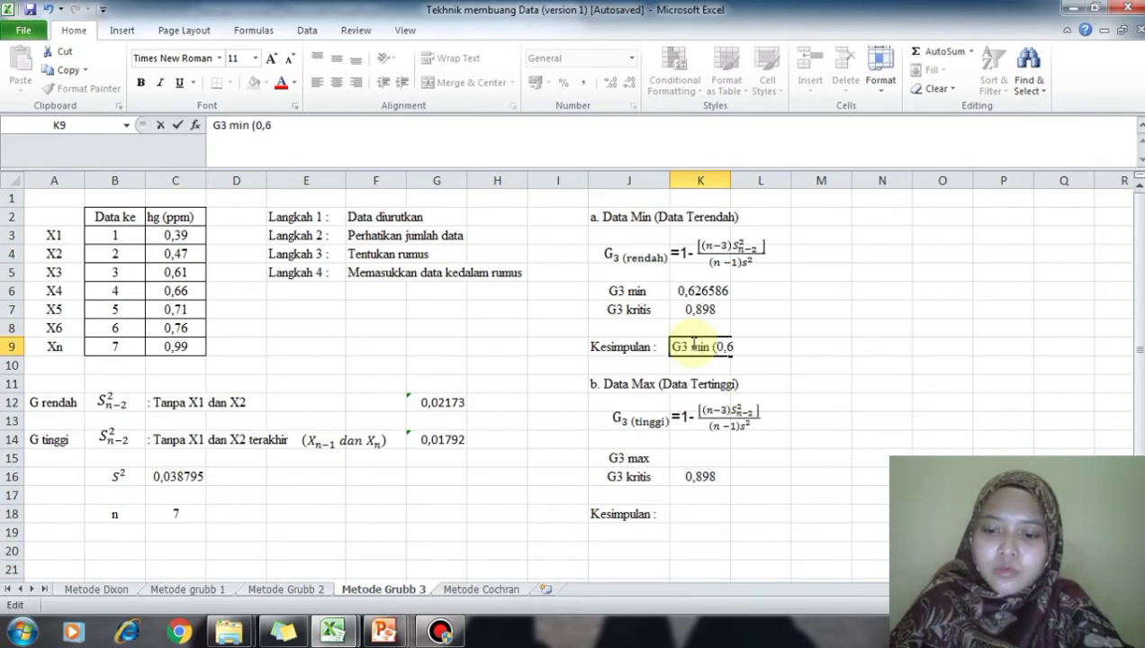
pyautogui.write('266')
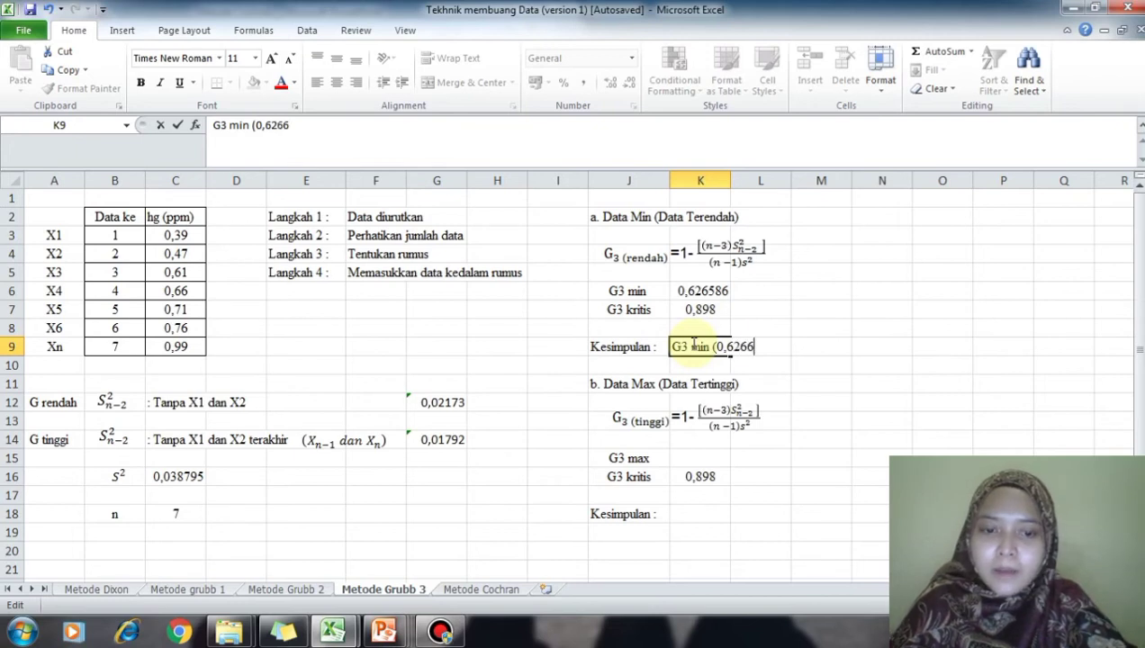
pyautogui.write(') < ')
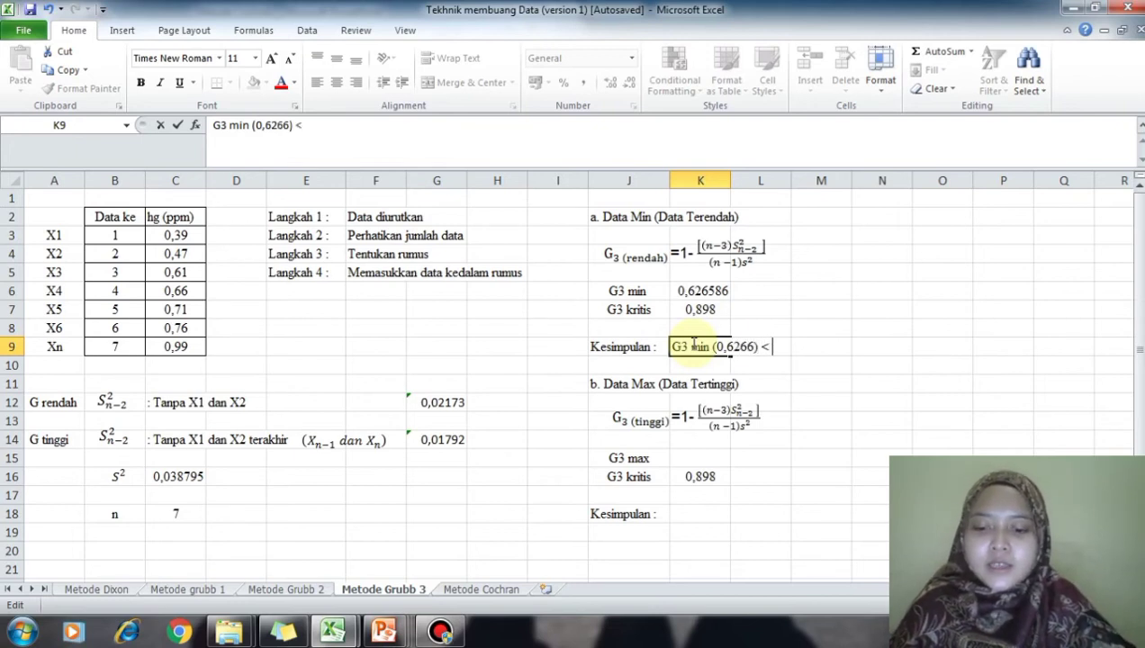
pyautogui.write('G3 kri')
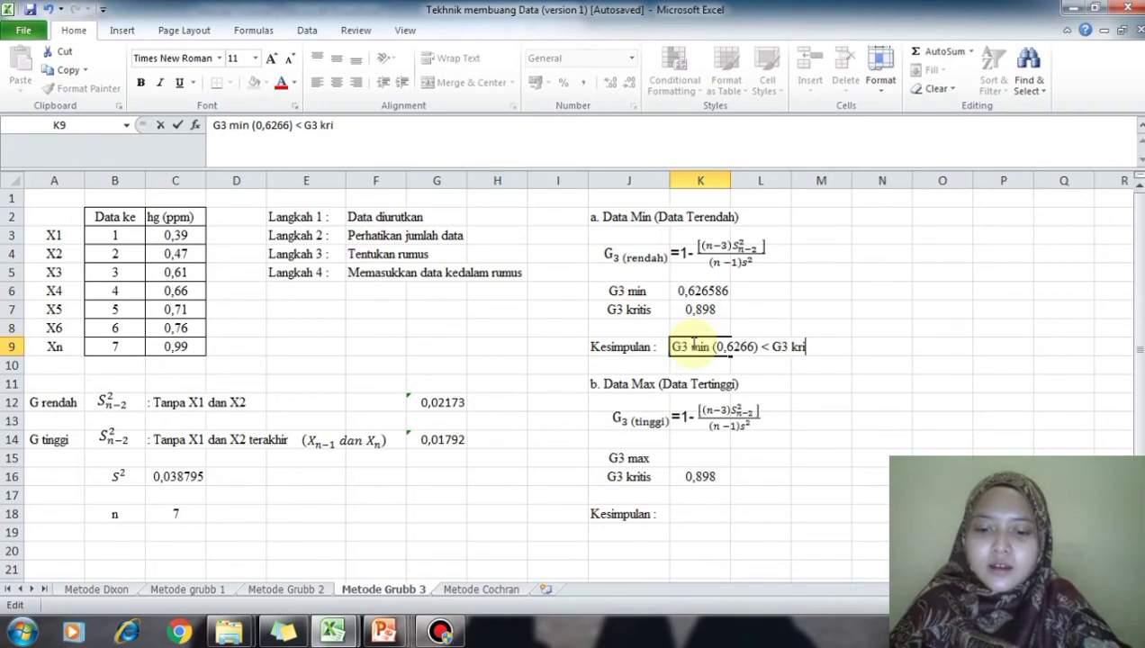
pyautogui.write('tis (')
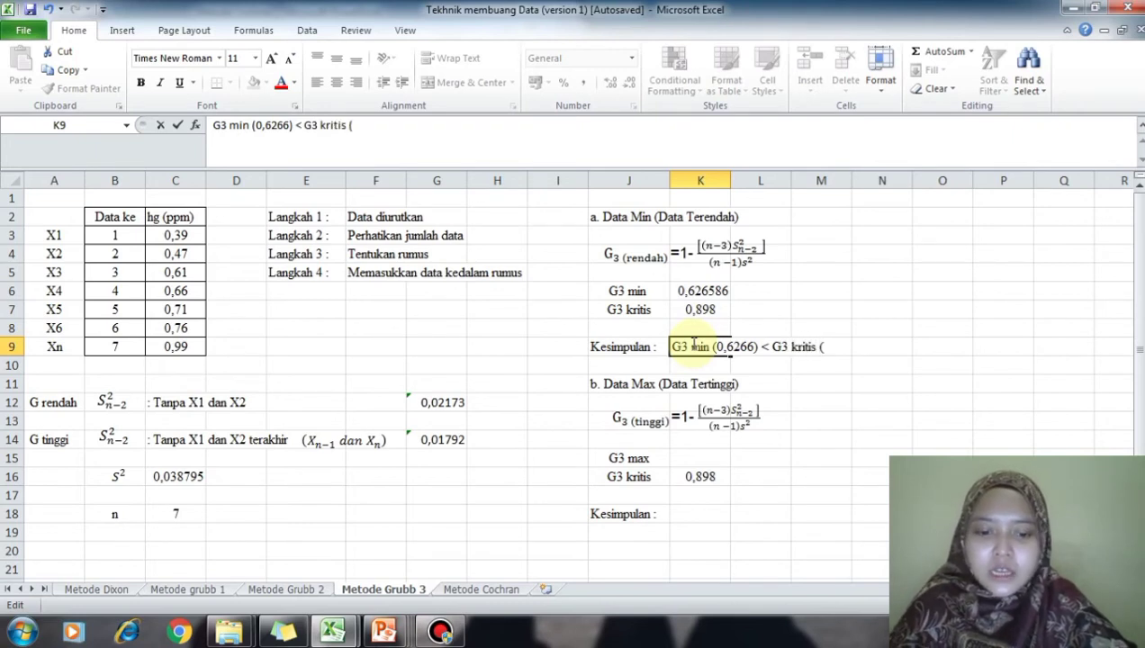
pyautogui.write('0,898')
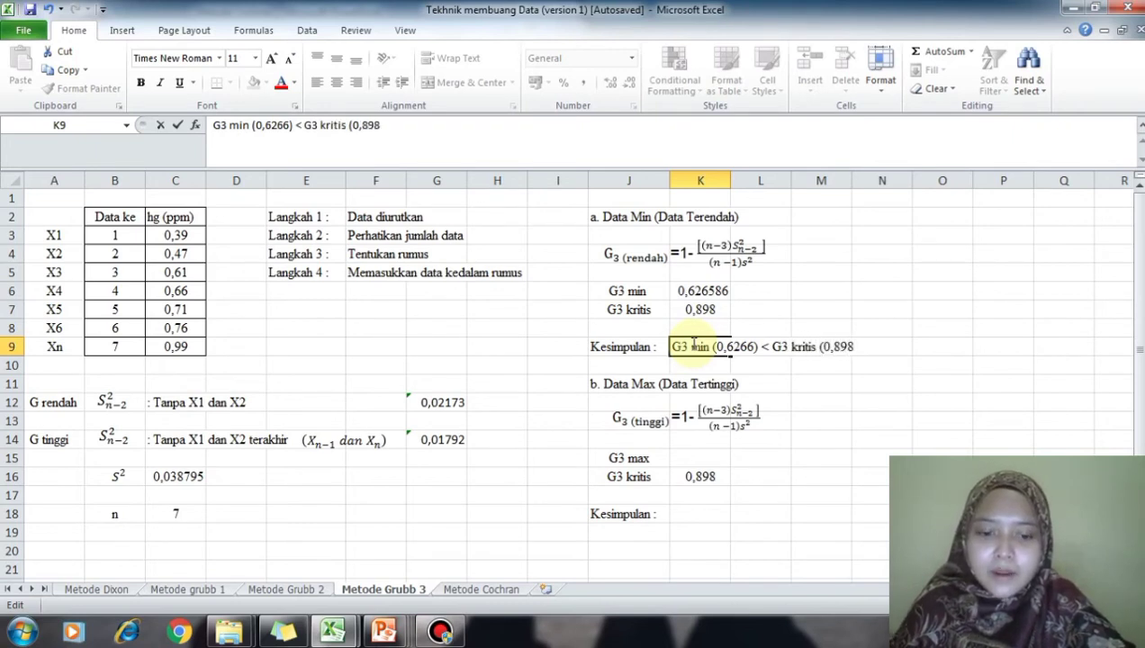
pyautogui.write('0) Maka da')
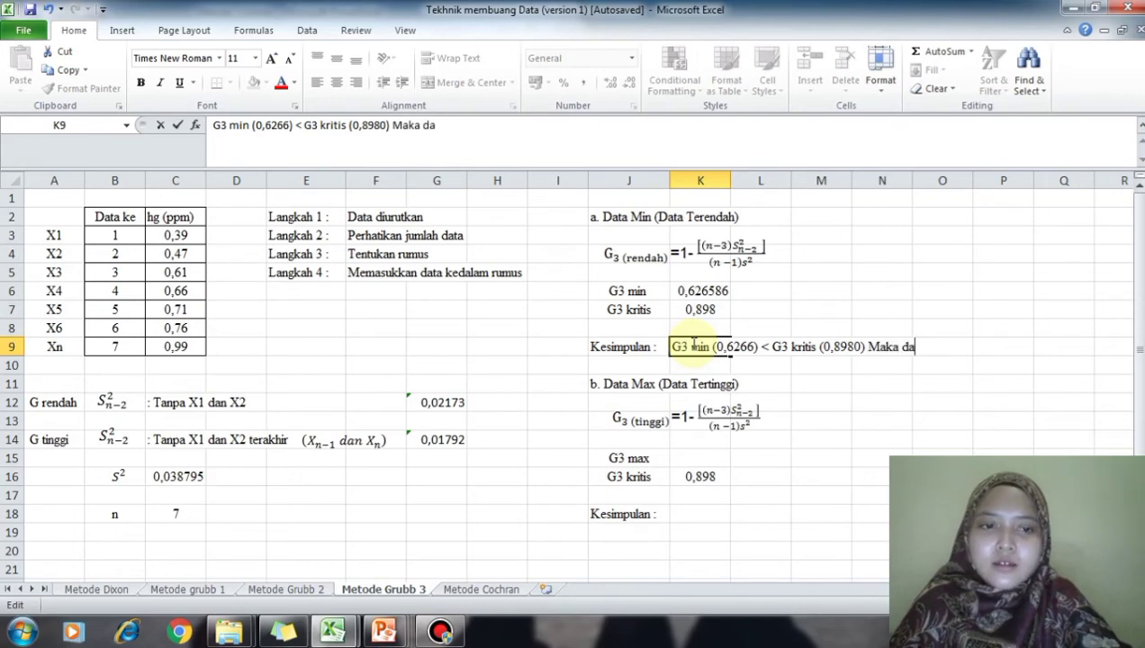
pyautogui.write('ta tidak pe')
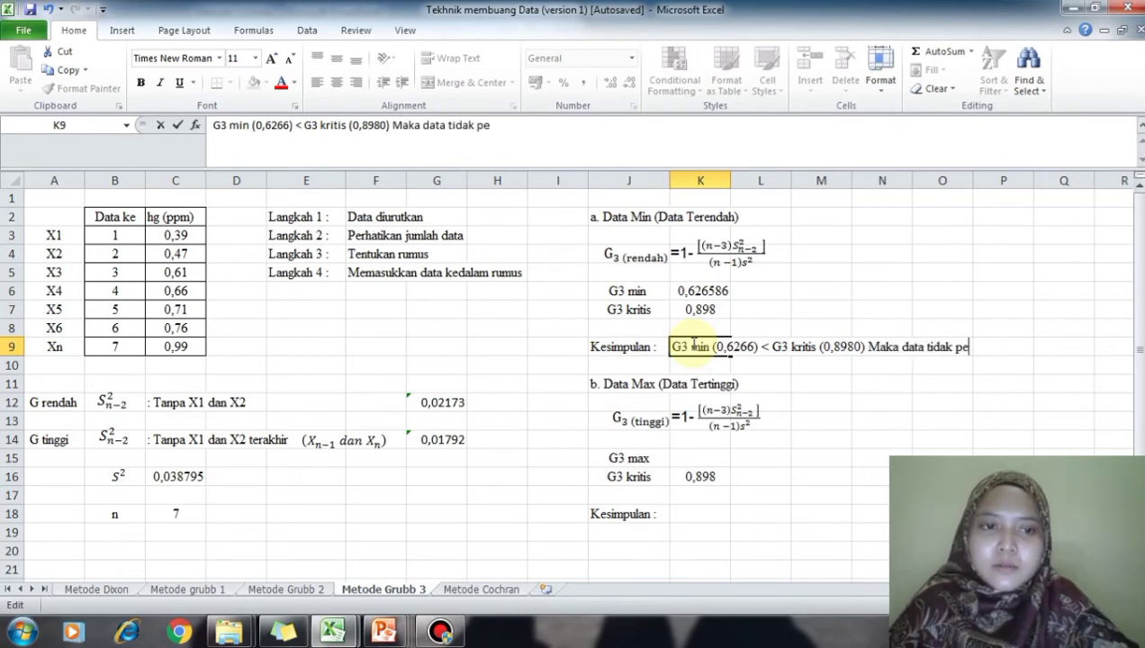
pyautogui.write('rlu dibuang')
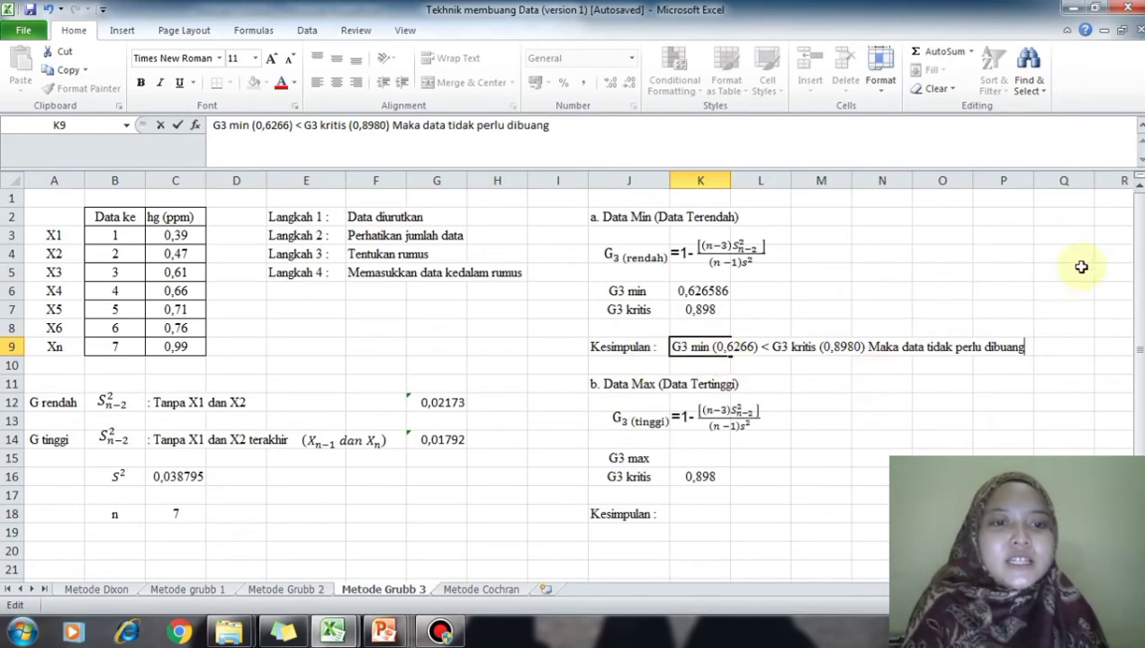
# Calculate G3 max in cell K15 with the formula =1-((7-3)*G14)/((7-1)*C16).
pyautogui.moveTo(1139, 258); pyautogui.dragTo(1137, 270)
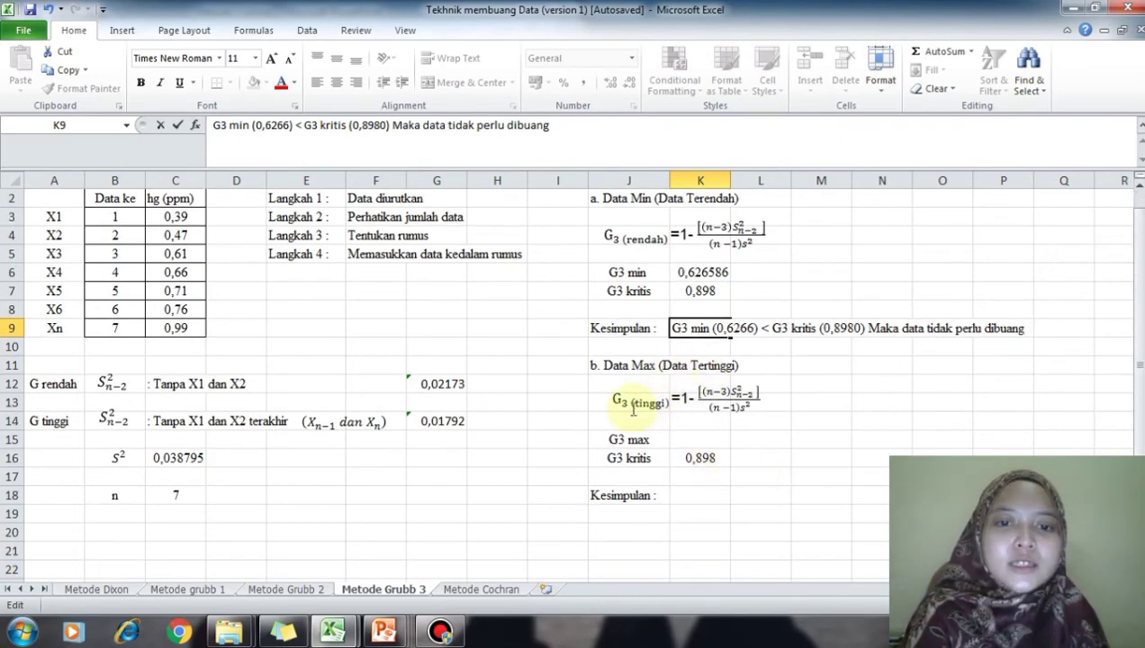
pyautogui.click(688, 439)
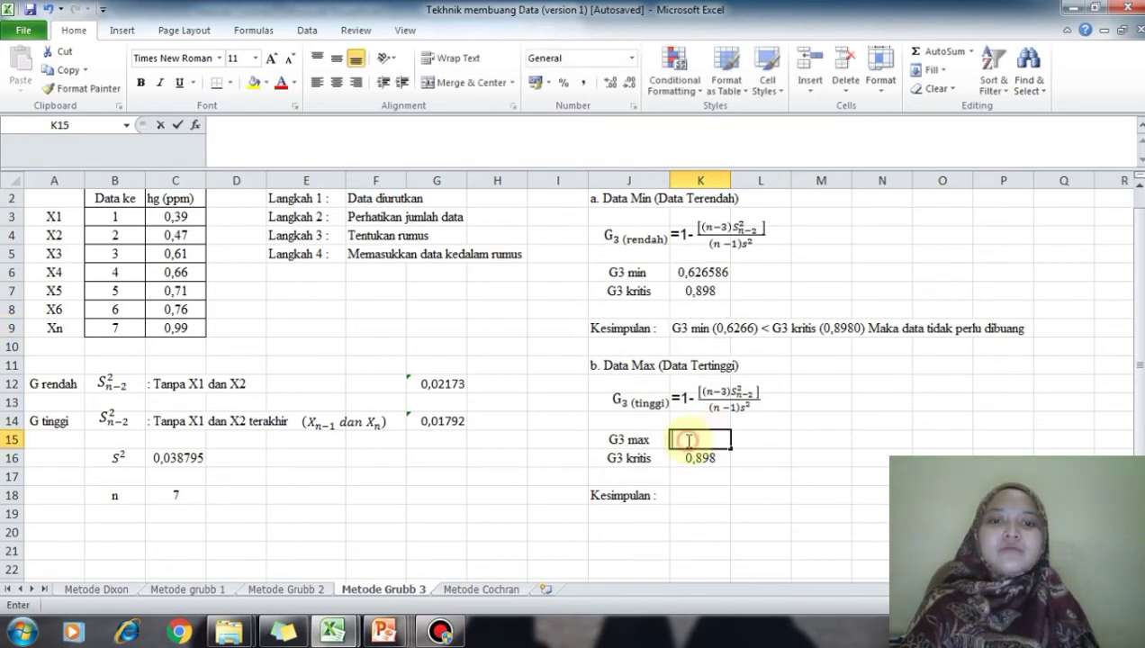
pyautogui.write('=')
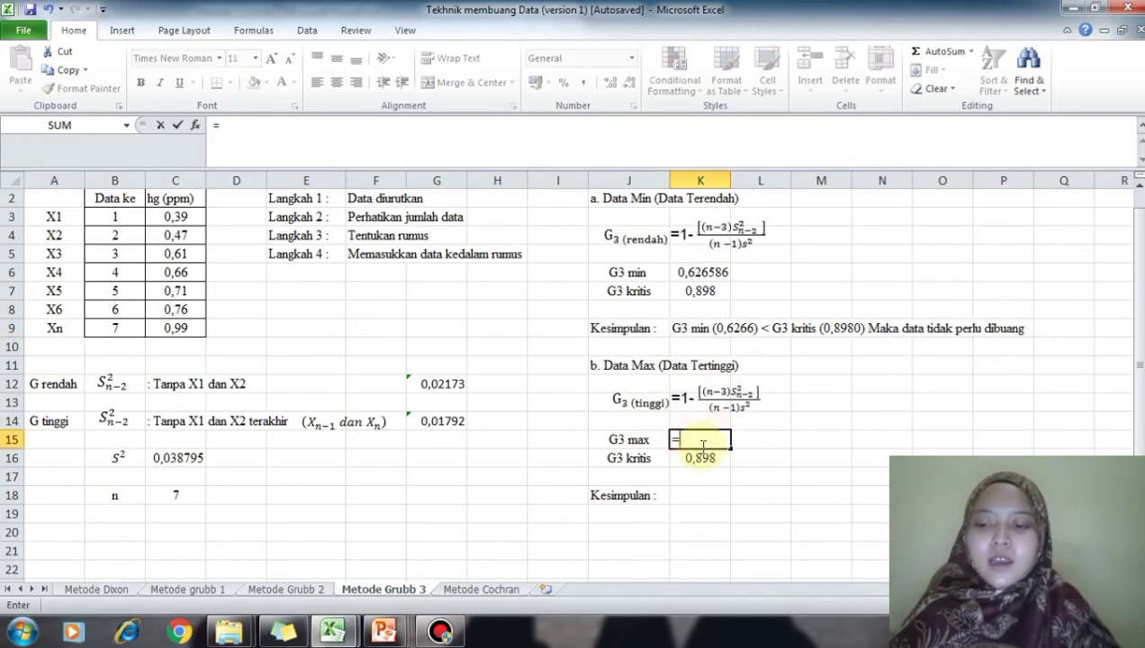
pyautogui.write('1-((')
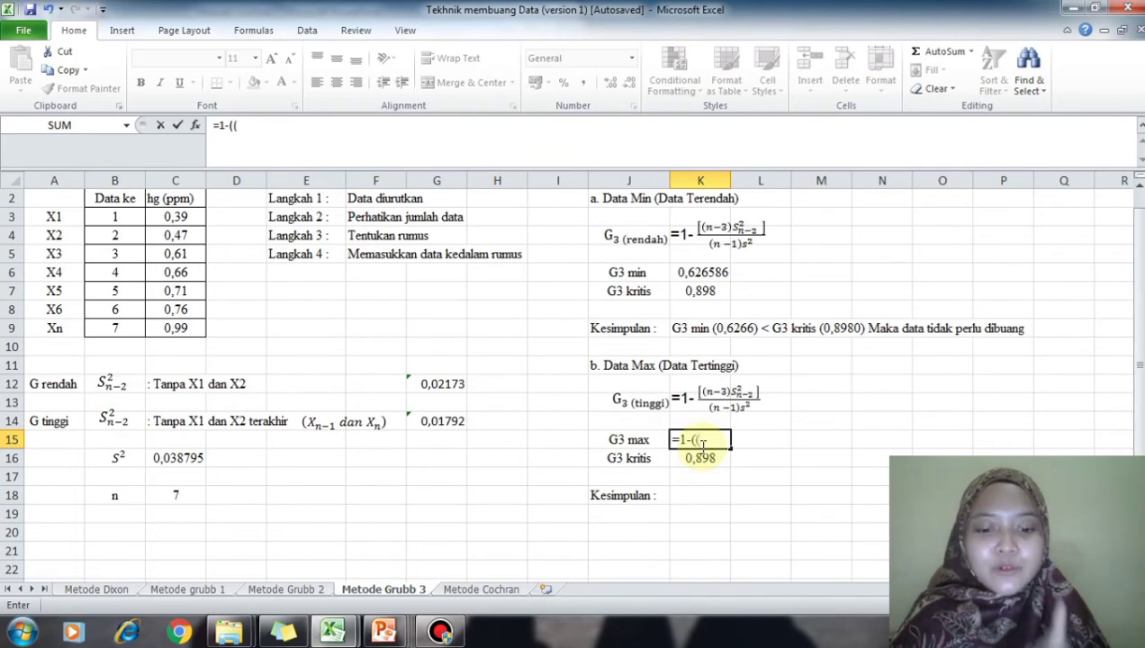
pyautogui.write('7')
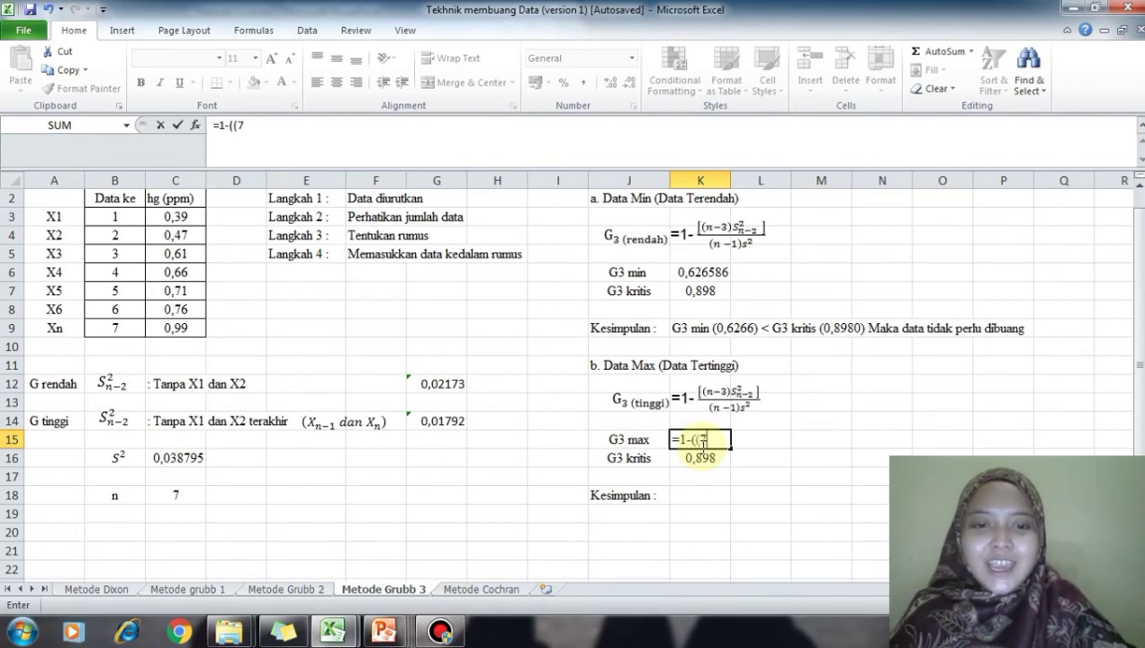
pyautogui.write('-3')
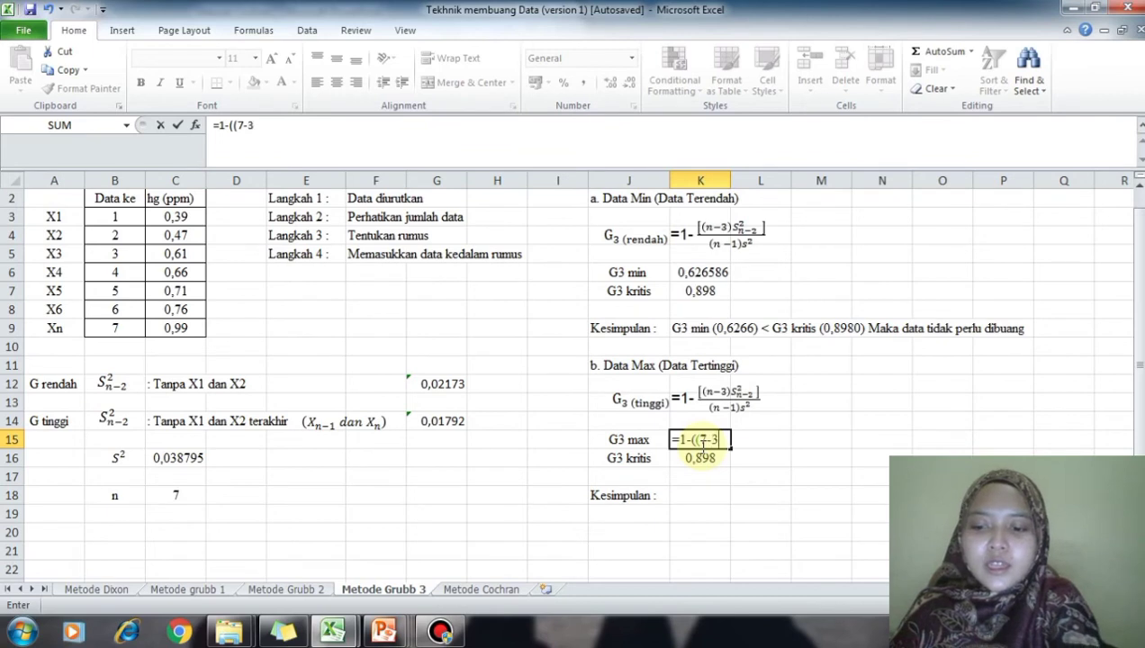
pyautogui.write(')')
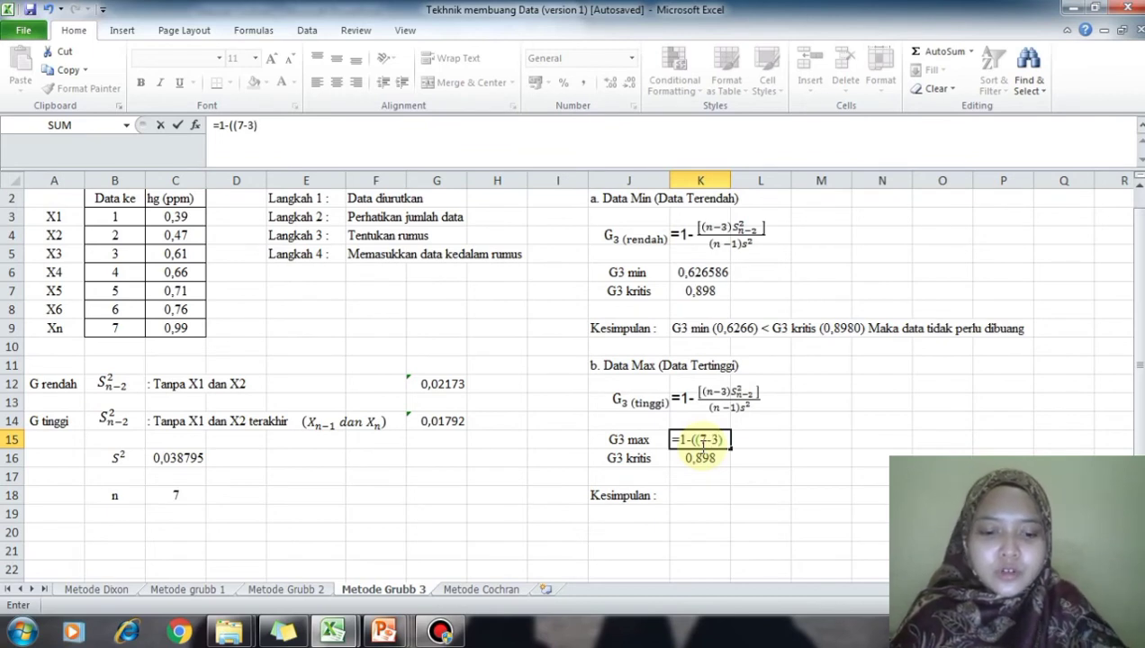
pyautogui.write('*')
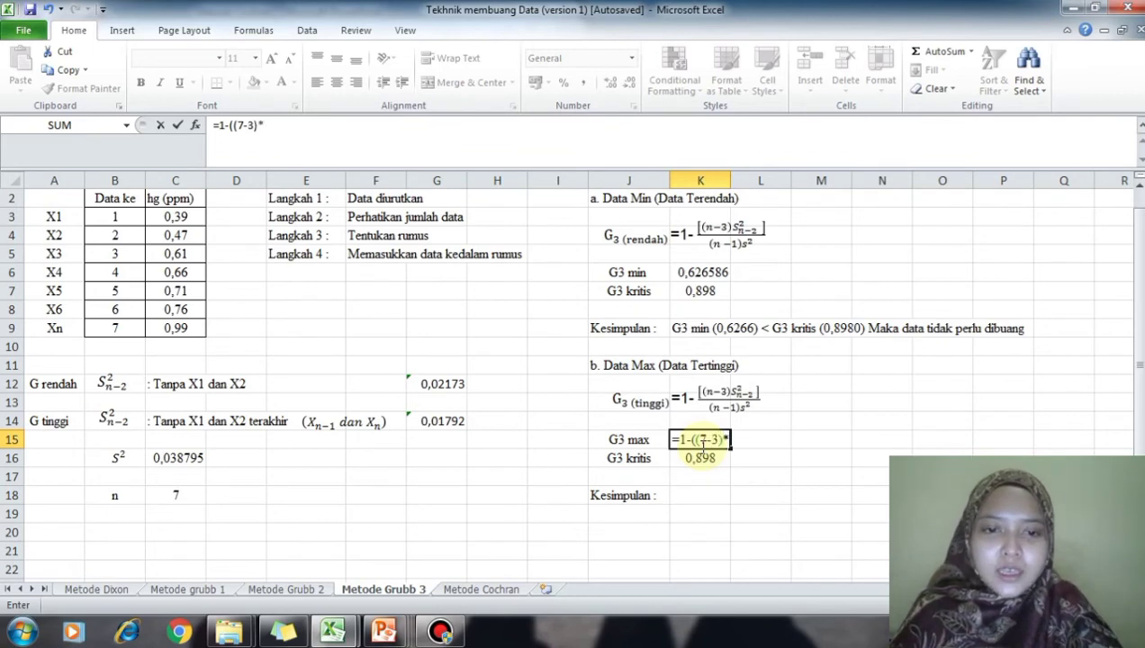
pyautogui.click(442, 421)
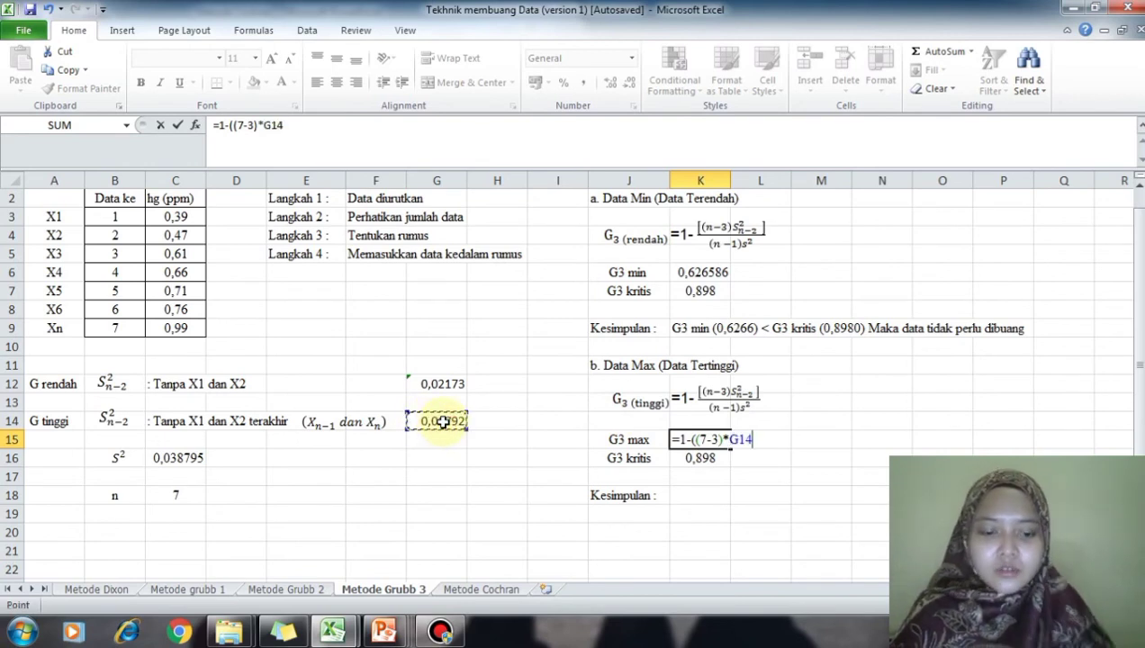
pyautogui.write(')/')
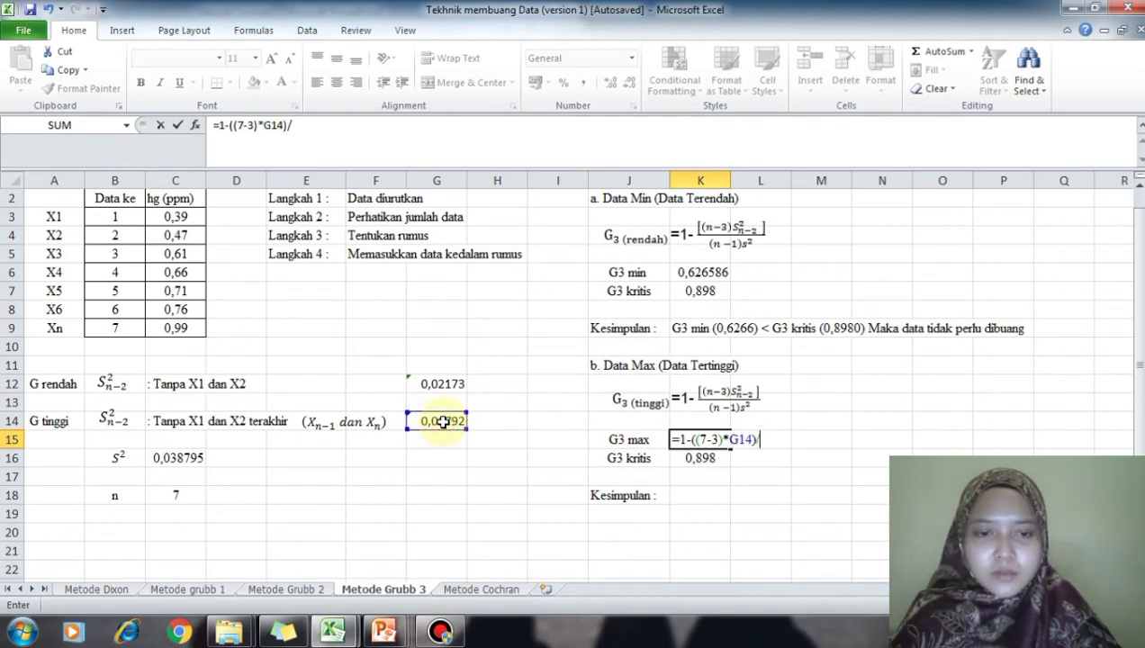
pyautogui.write('((')
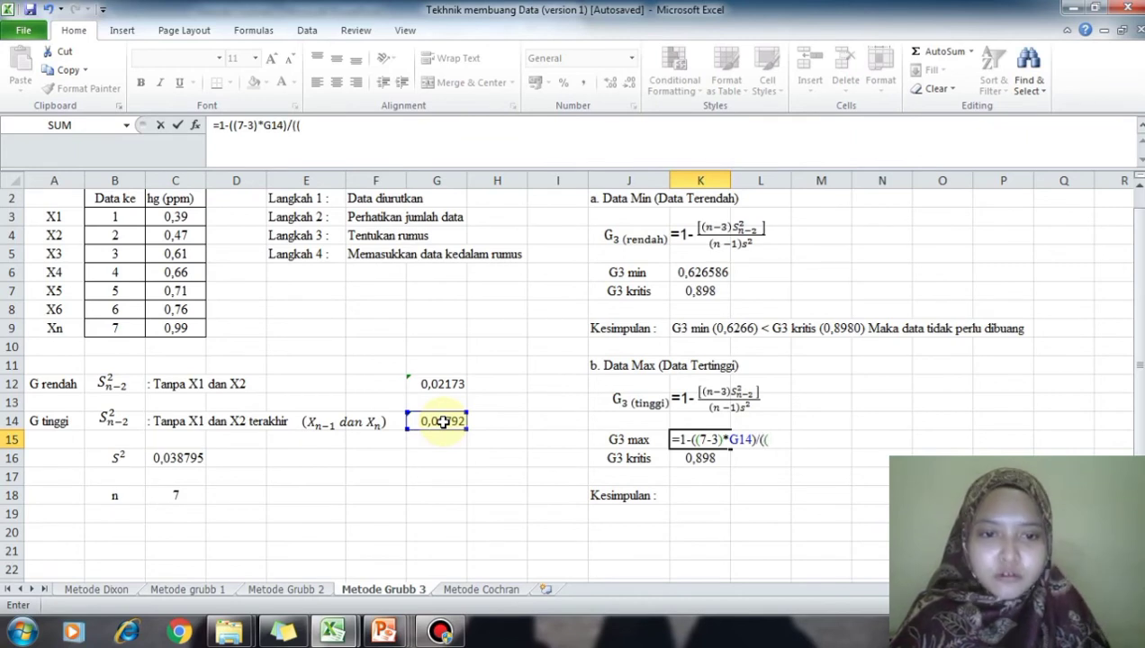
pyautogui.write('7')
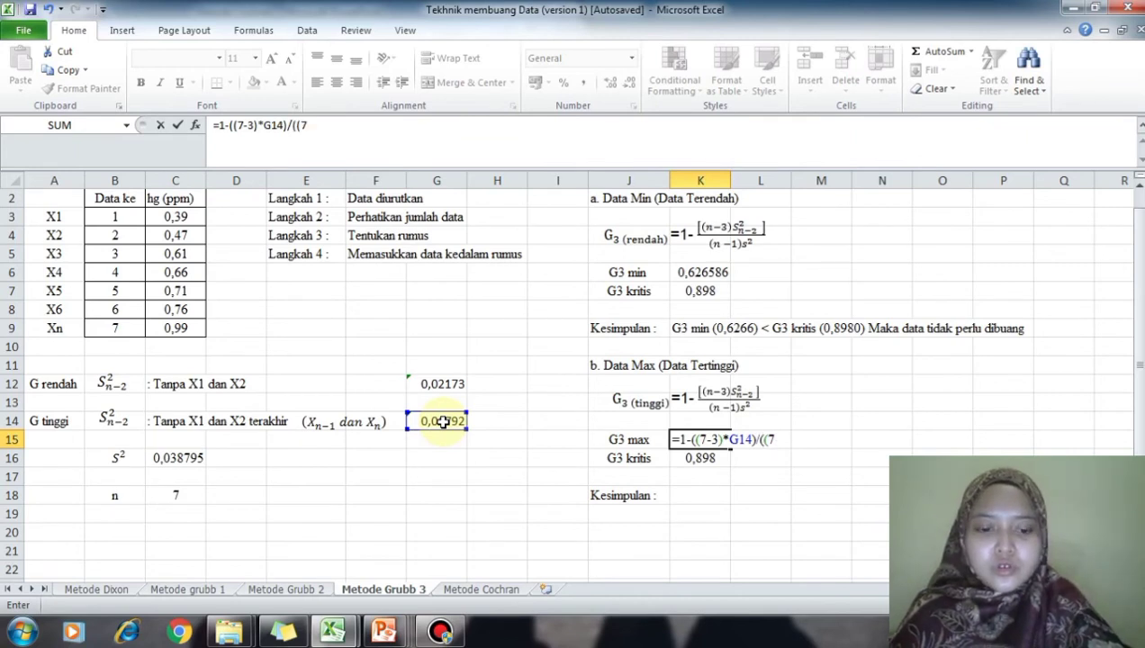
pyautogui.write('-1)')
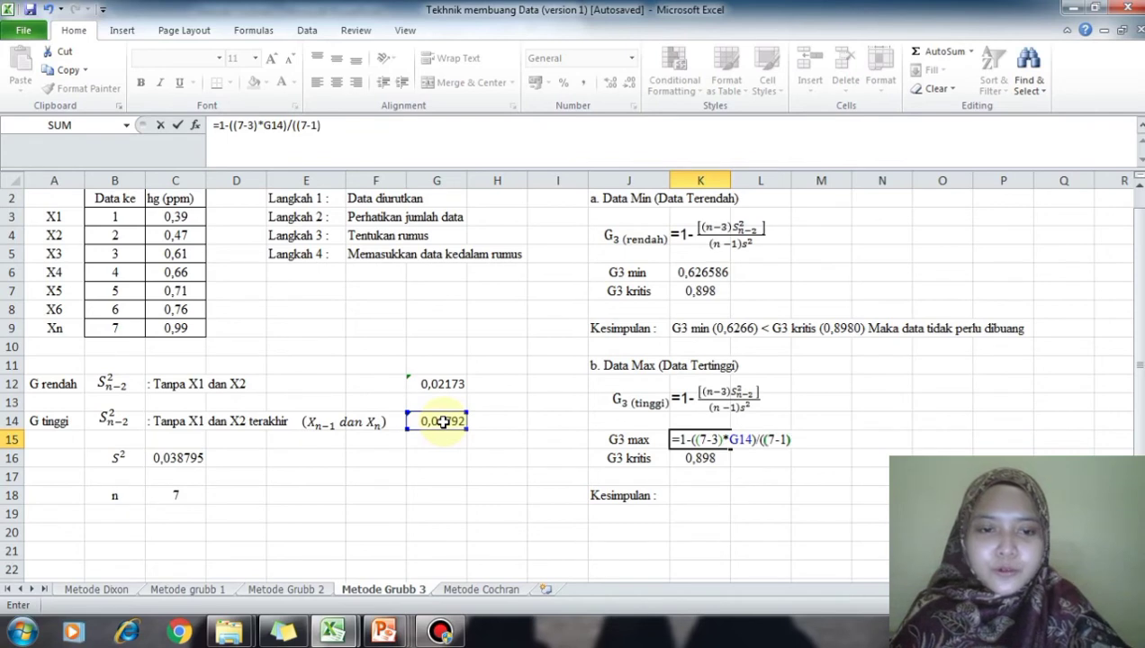
pyautogui.write('*')
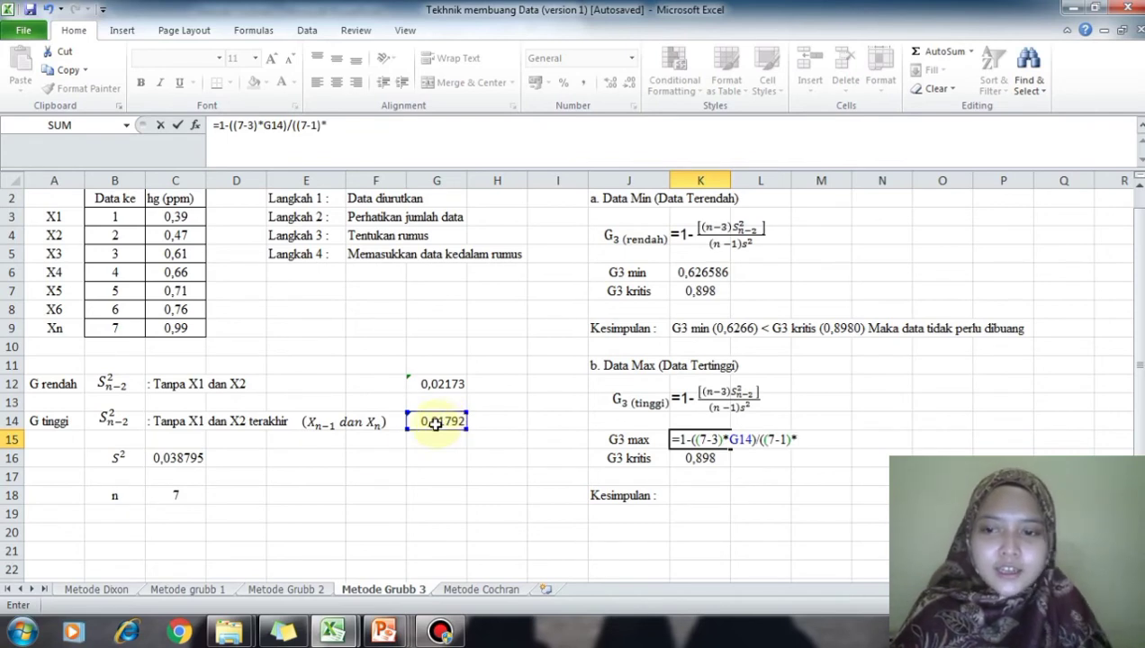
pyautogui.click(194, 457)
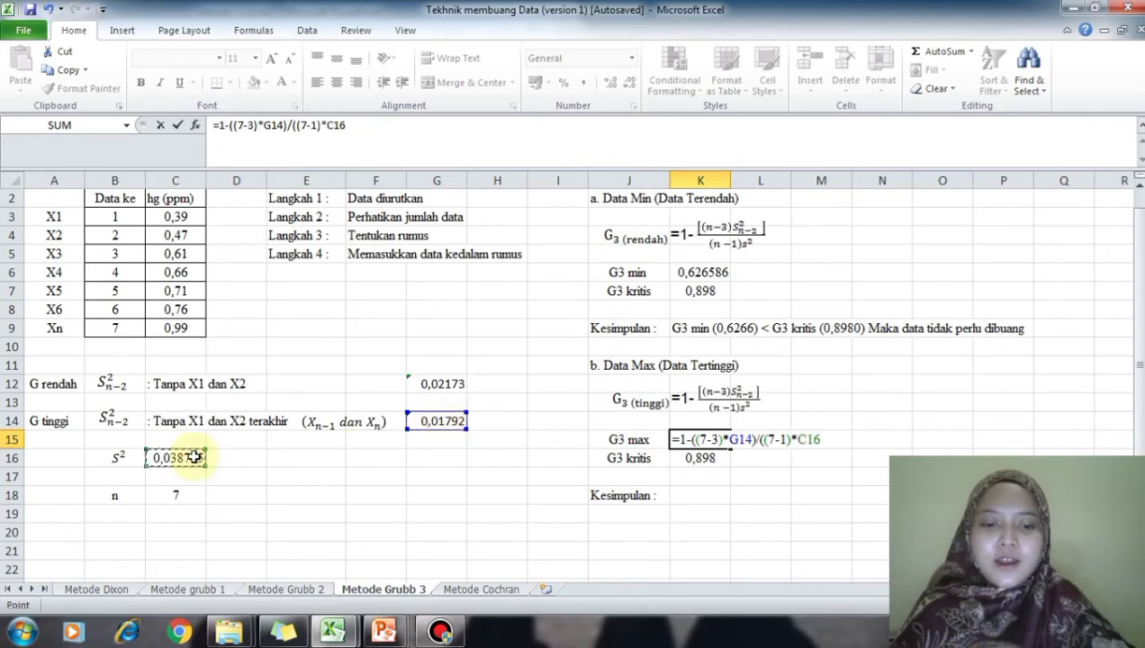
pyautogui.write(')')
pyautogui.press('Return')
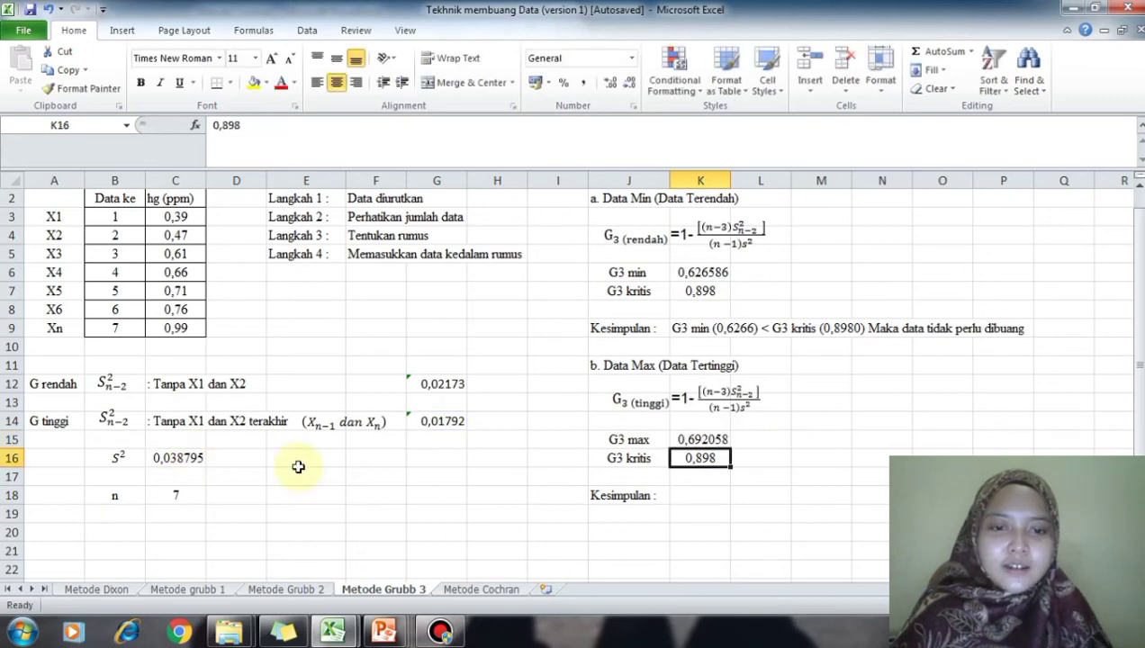
# Write the highest-data comparison in cell K18: "G3 max (0,6920) < G3 kritis (0,8980)".
pyautogui.click(682, 495)
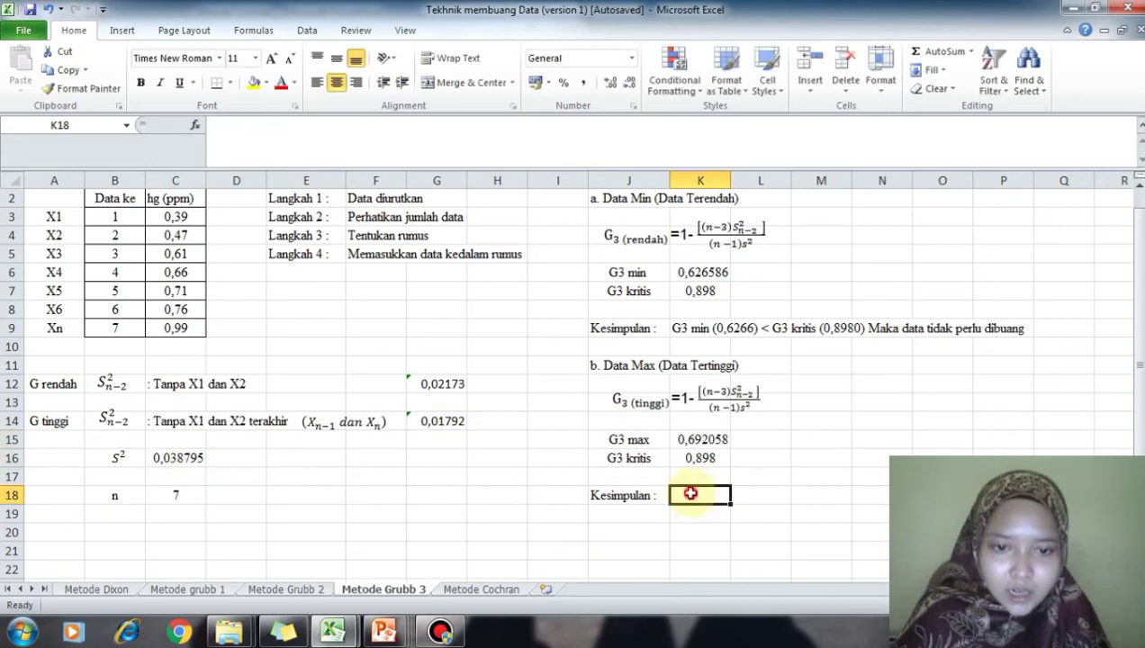
pyautogui.click(690, 441)
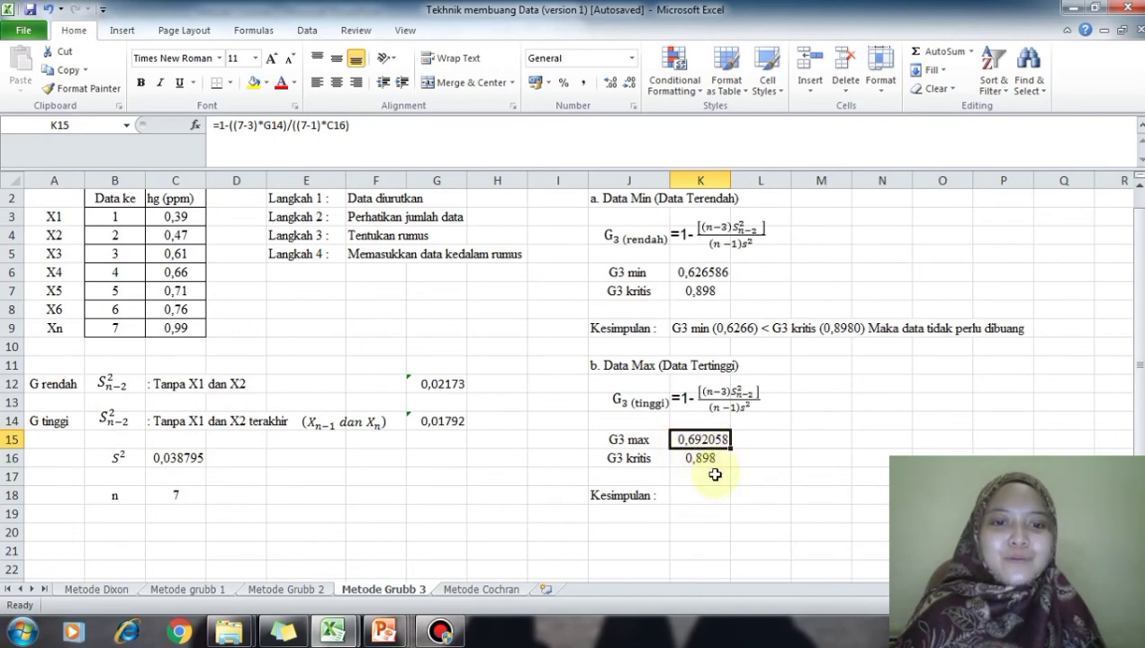
pyautogui.doubleClick(692, 495)
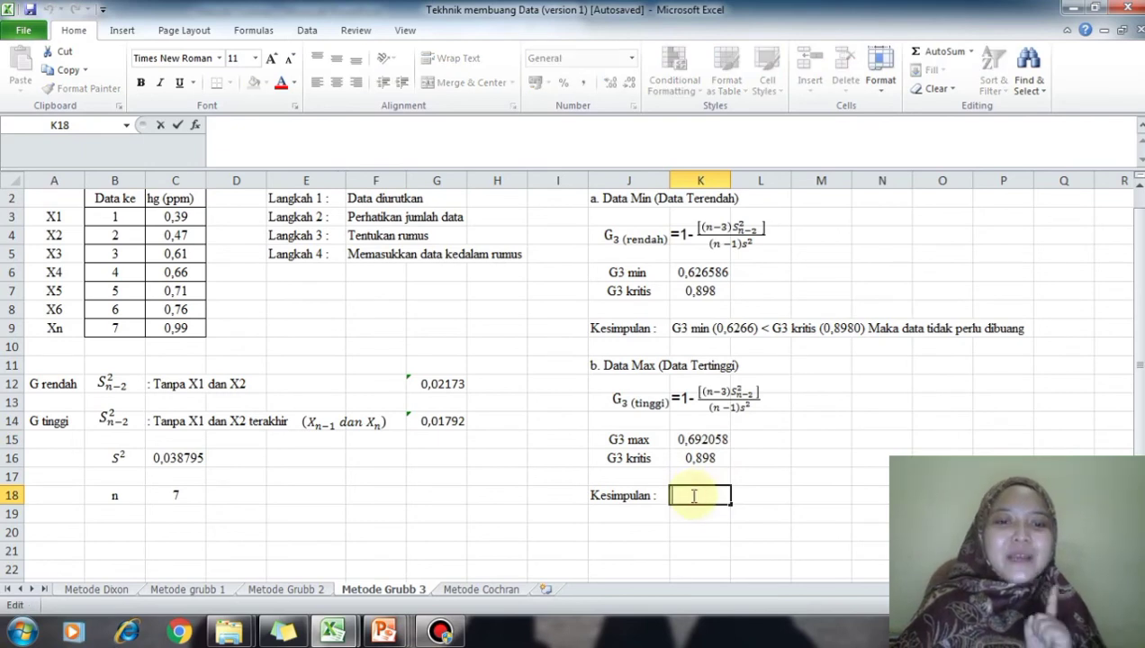
pyautogui.write('G')
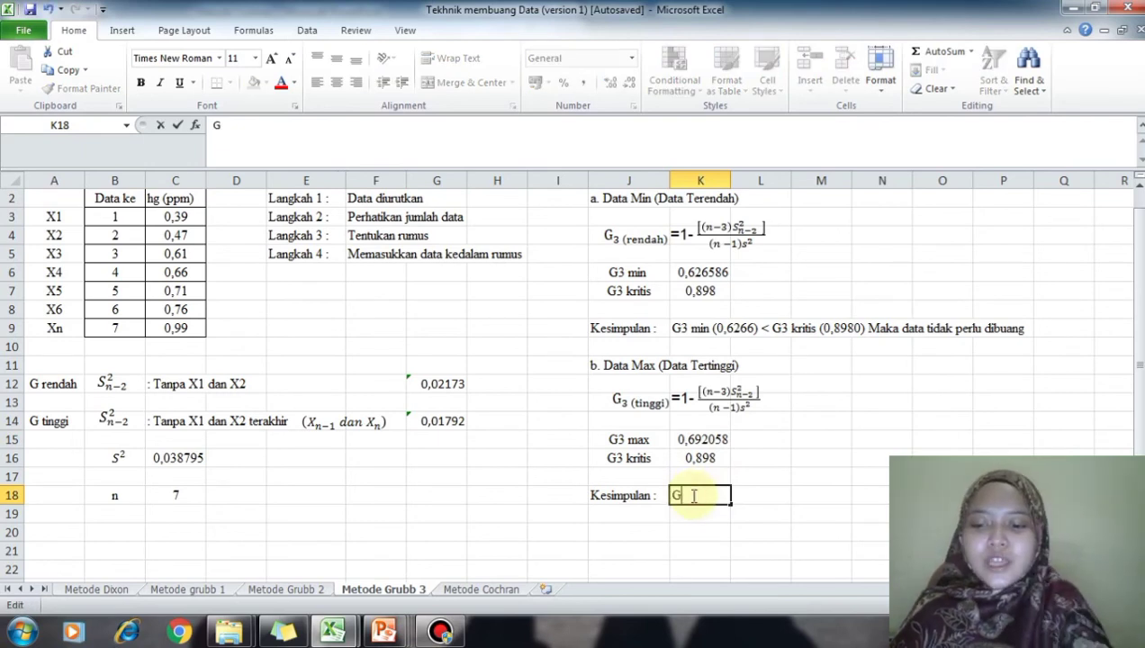
pyautogui.write('3 ma')
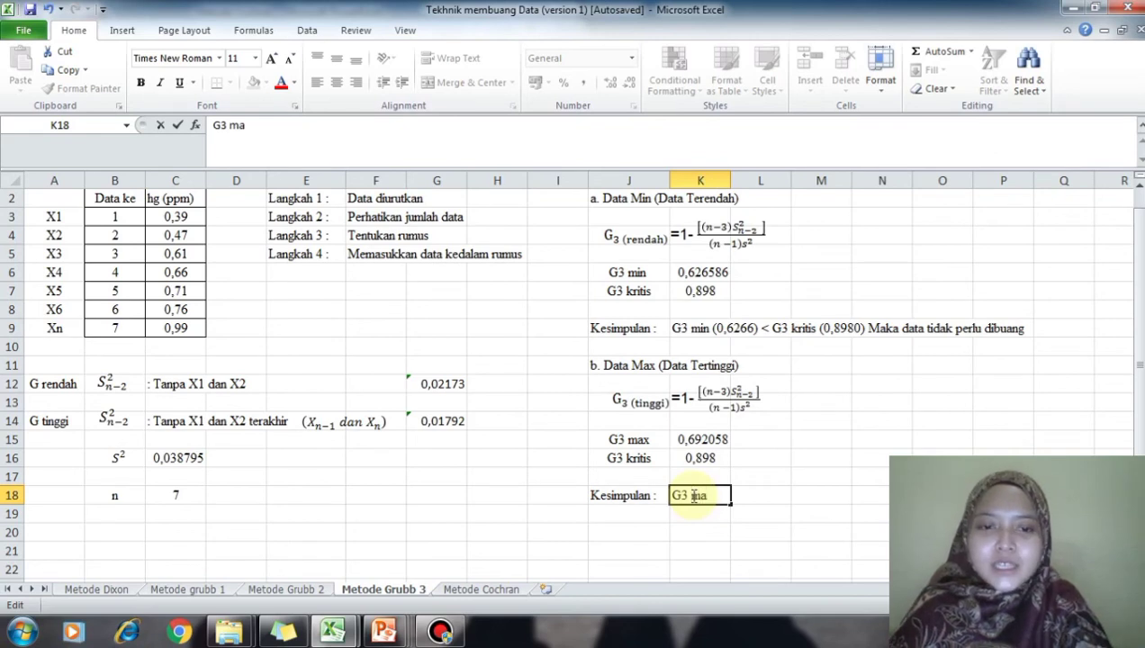
pyautogui.write('x')
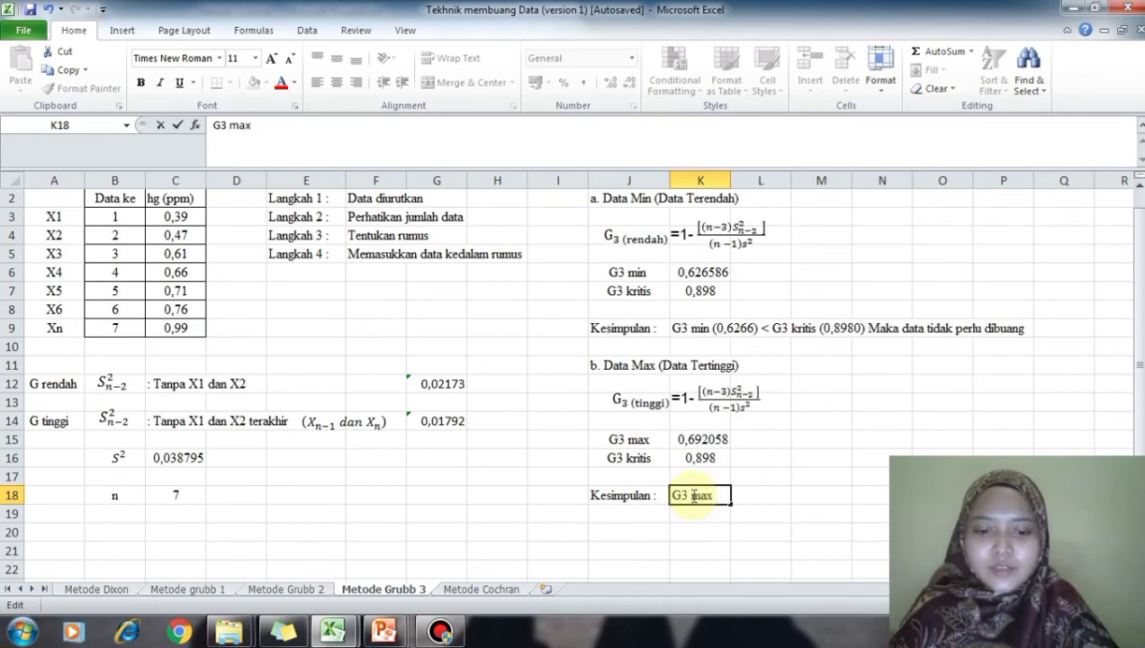
pyautogui.write(' (0,6')
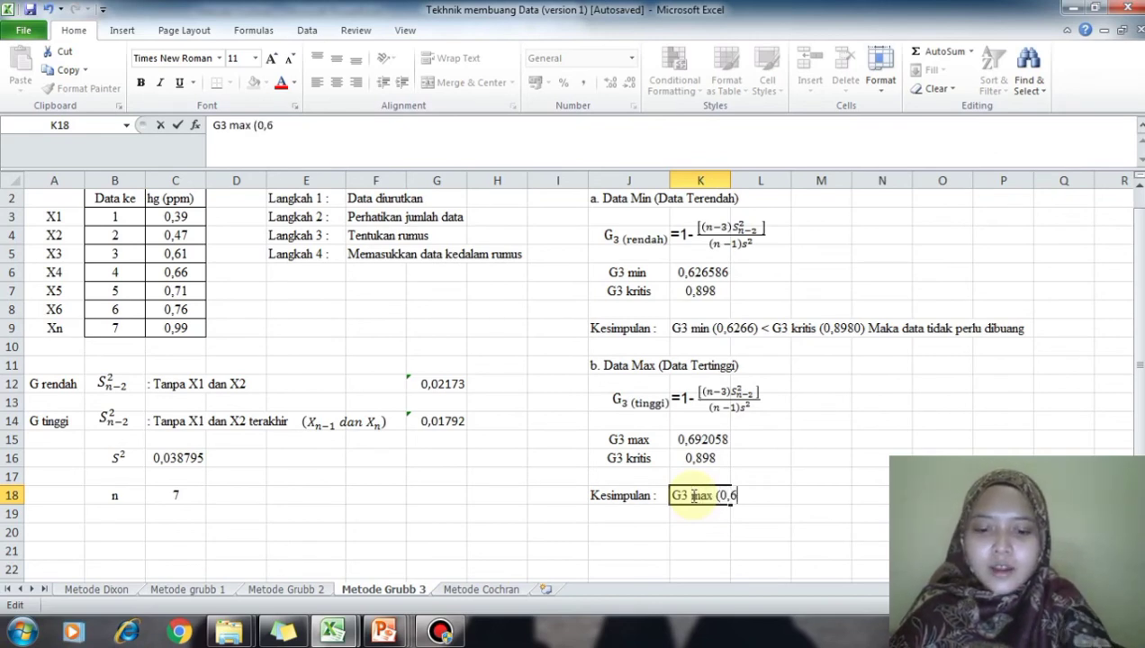
pyautogui.write('92')
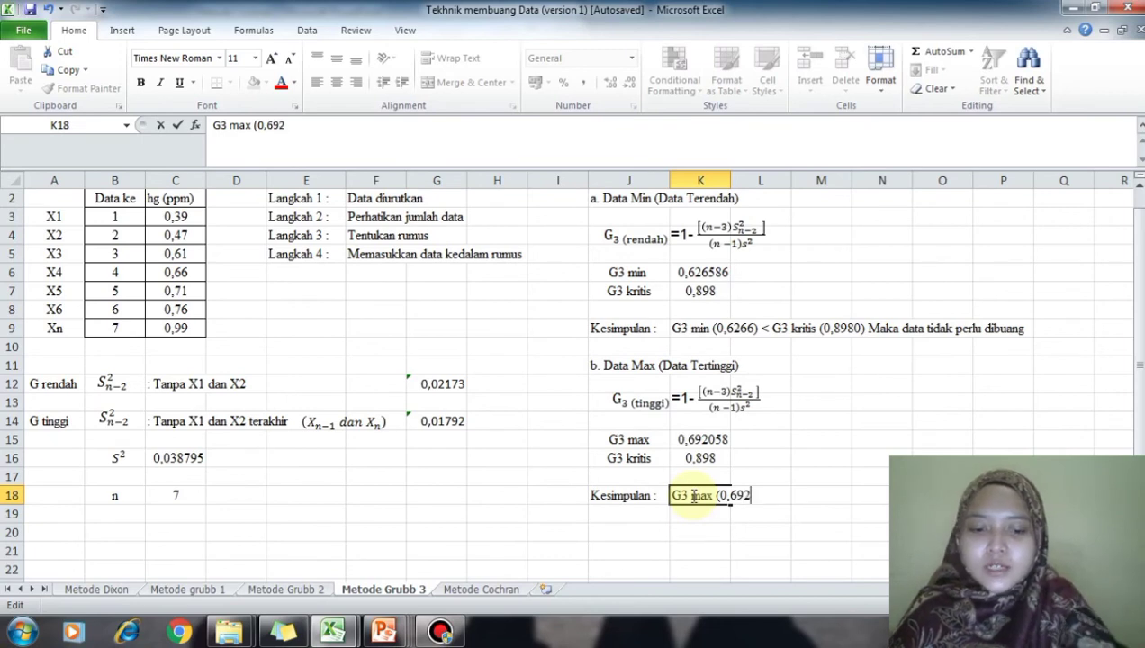
pyautogui.write('0) <')
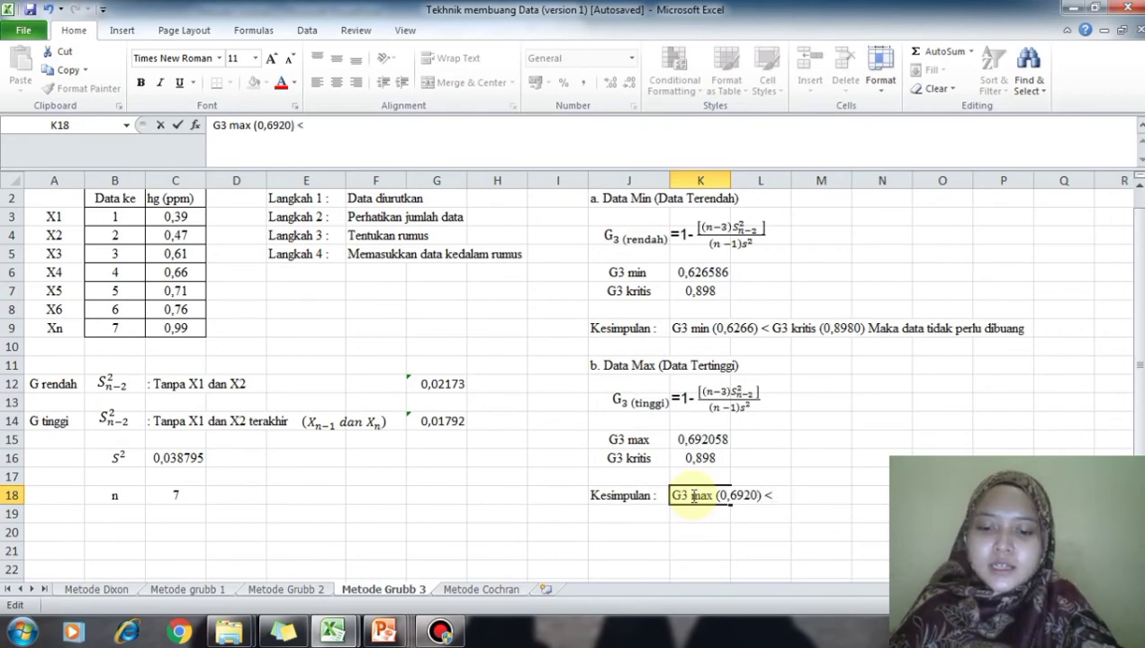
pyautogui.write(' G3 kk')
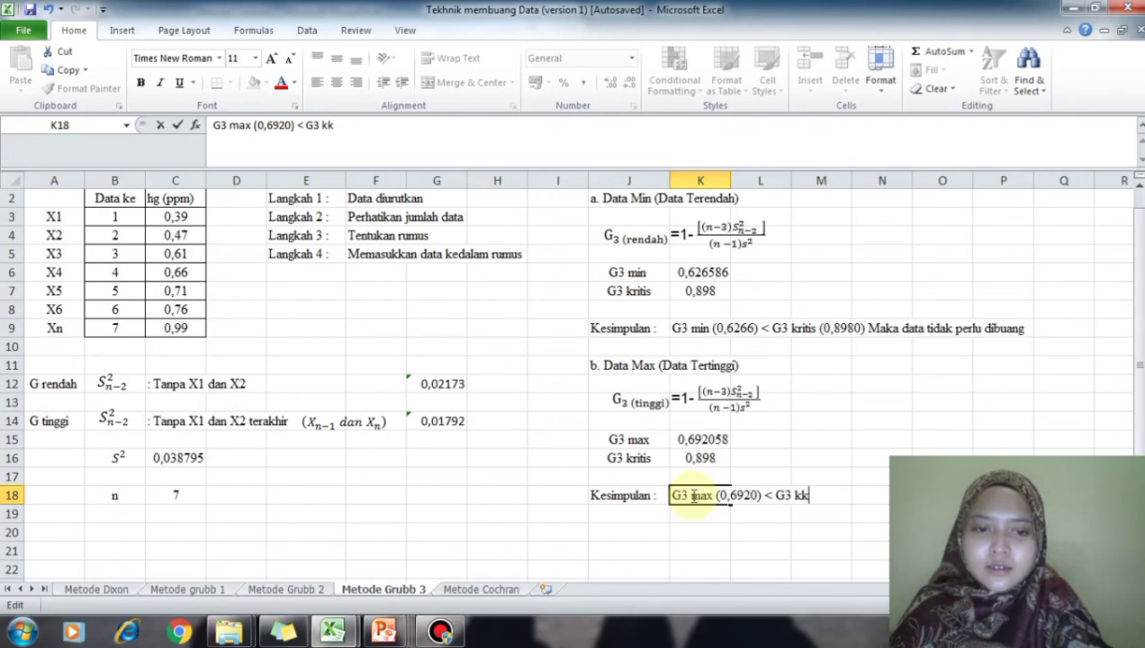
pyautogui.press('BackSpace')
pyautogui.write('rit')
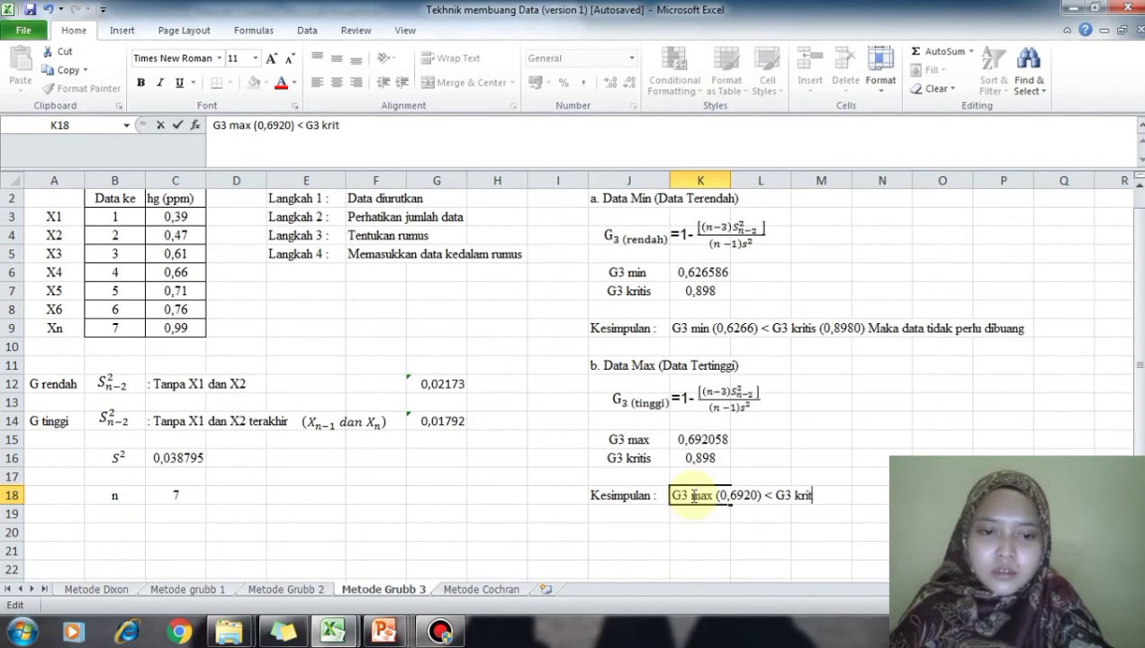
pyautogui.write('is (0')
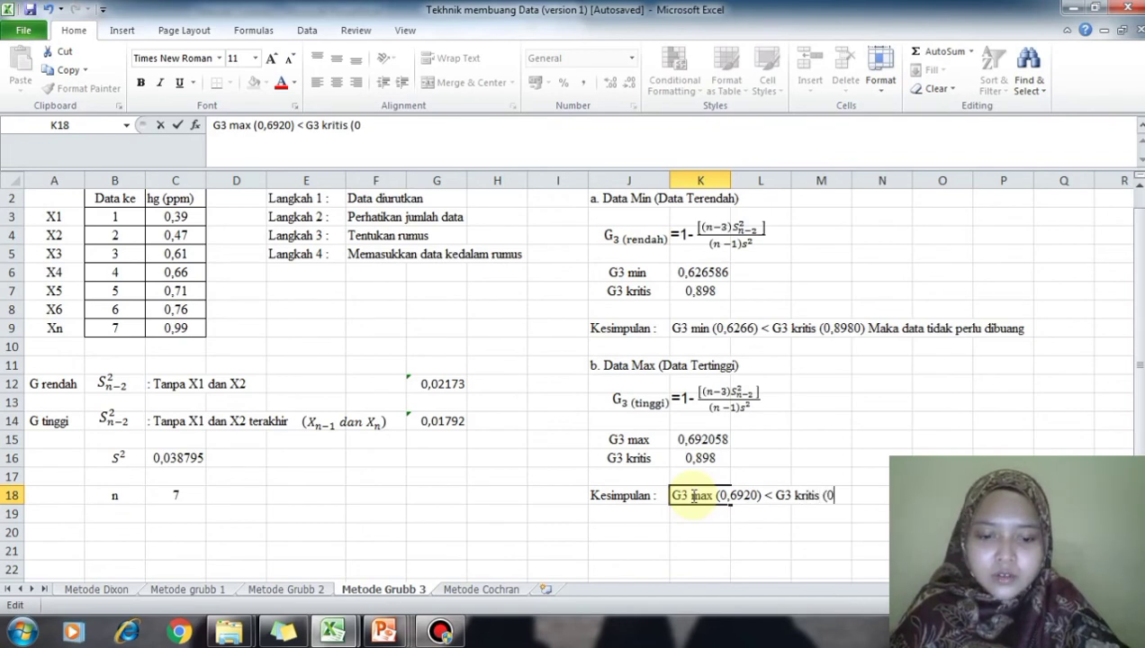
pyautogui.write(',898')
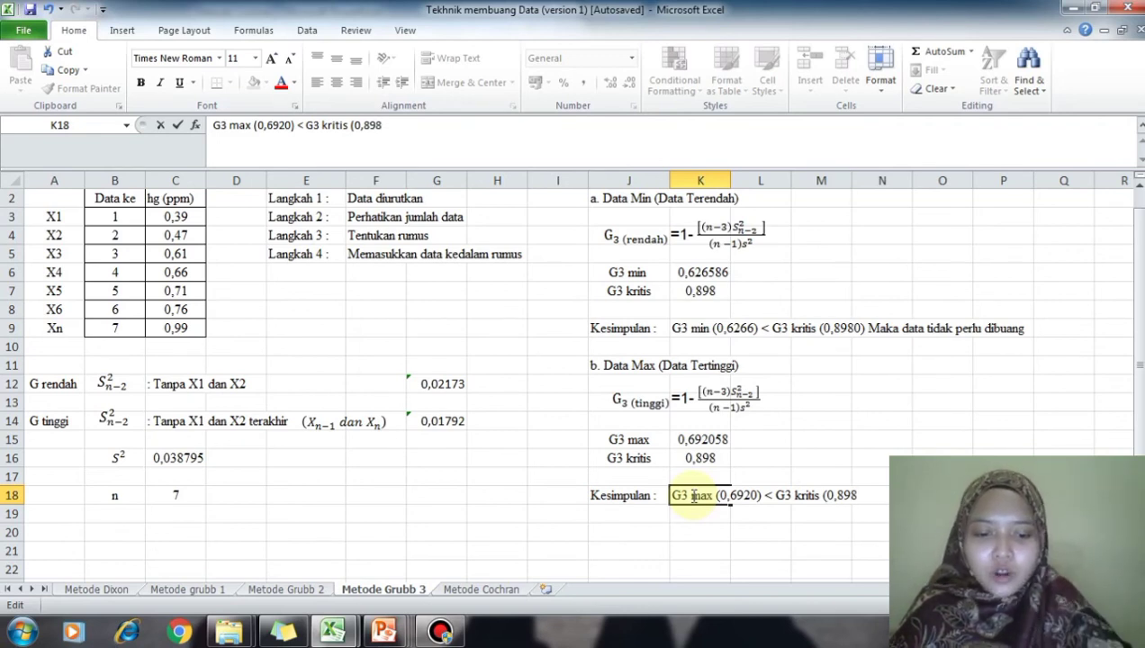
pyautogui.write('0) Maka')
pyautogui.press('BackSpace')
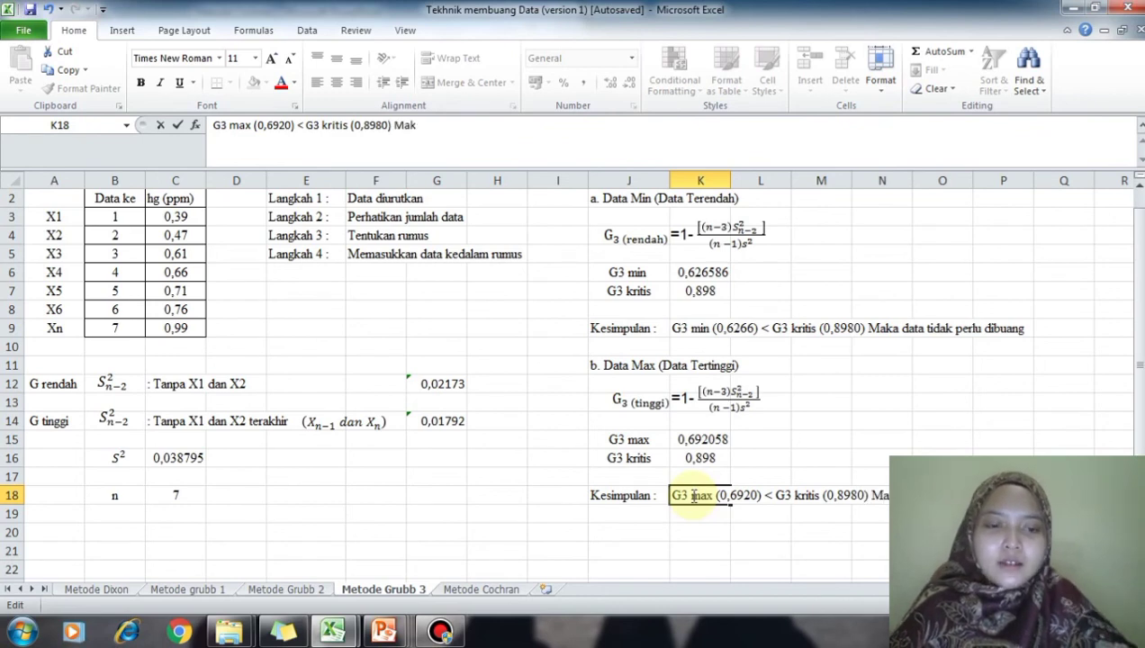
pyautogui.press('BackSpace')
pyautogui.press('BackSpace')
pyautogui.press('BackSpace')
pyautogui.press('BackSpace')
pyautogui.press('Return')
# Complete the highest-data conclusion in cell K19 with "Maka data tidak perlu dibuang".
pyautogui.write('Maka ')
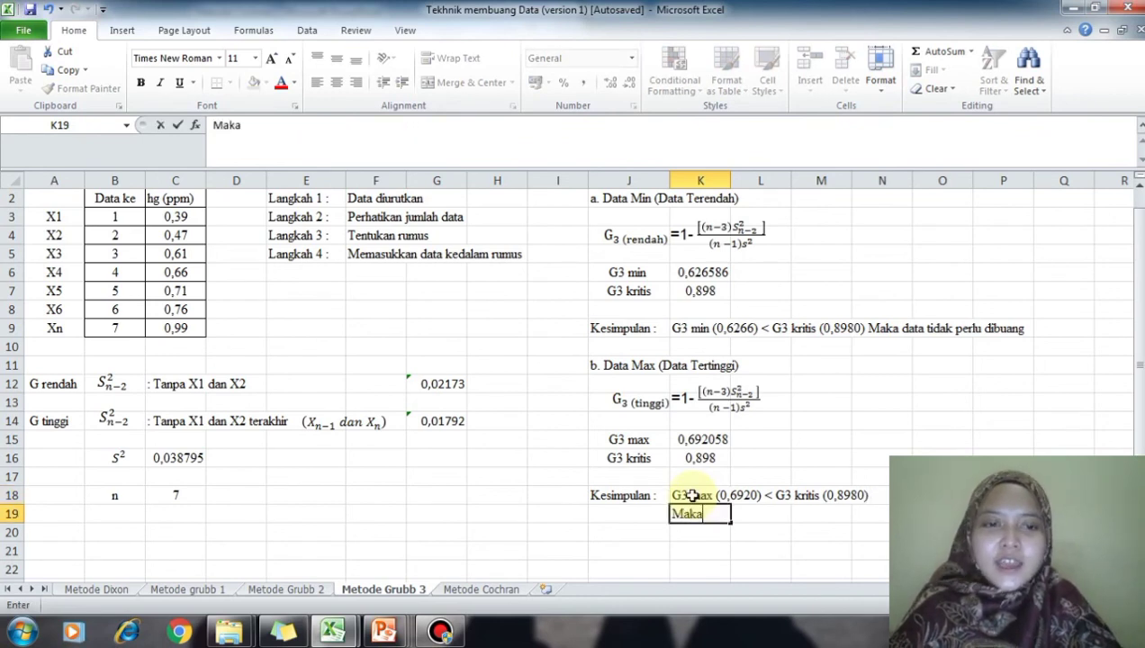
pyautogui.write('data ti')
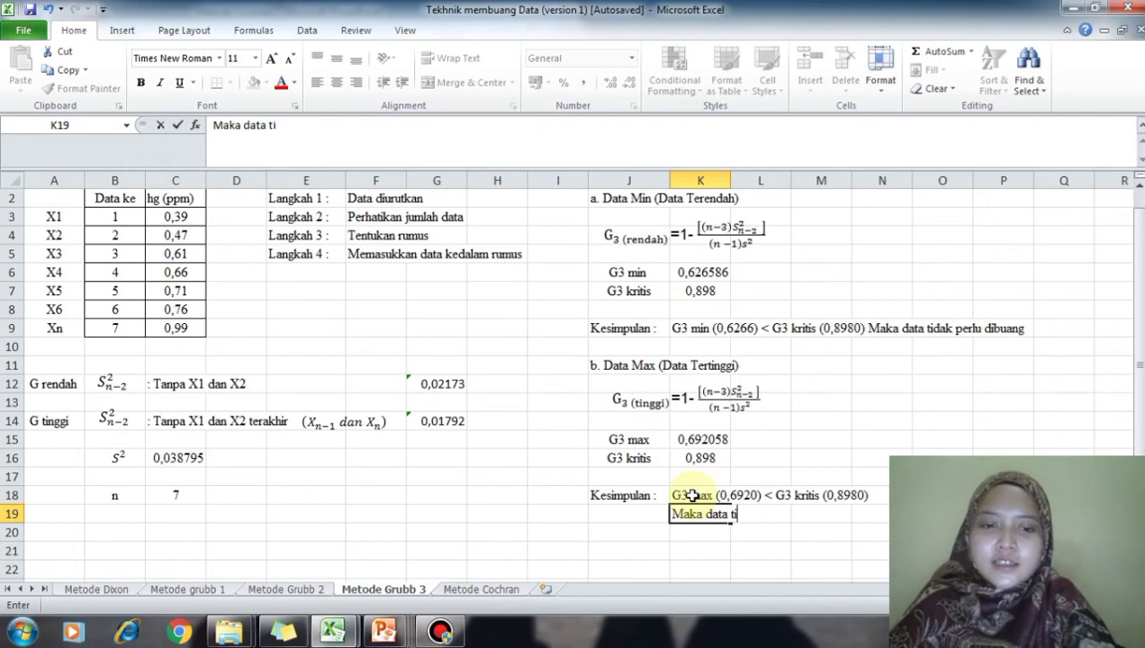
pyautogui.write('dak perlu dibuang')
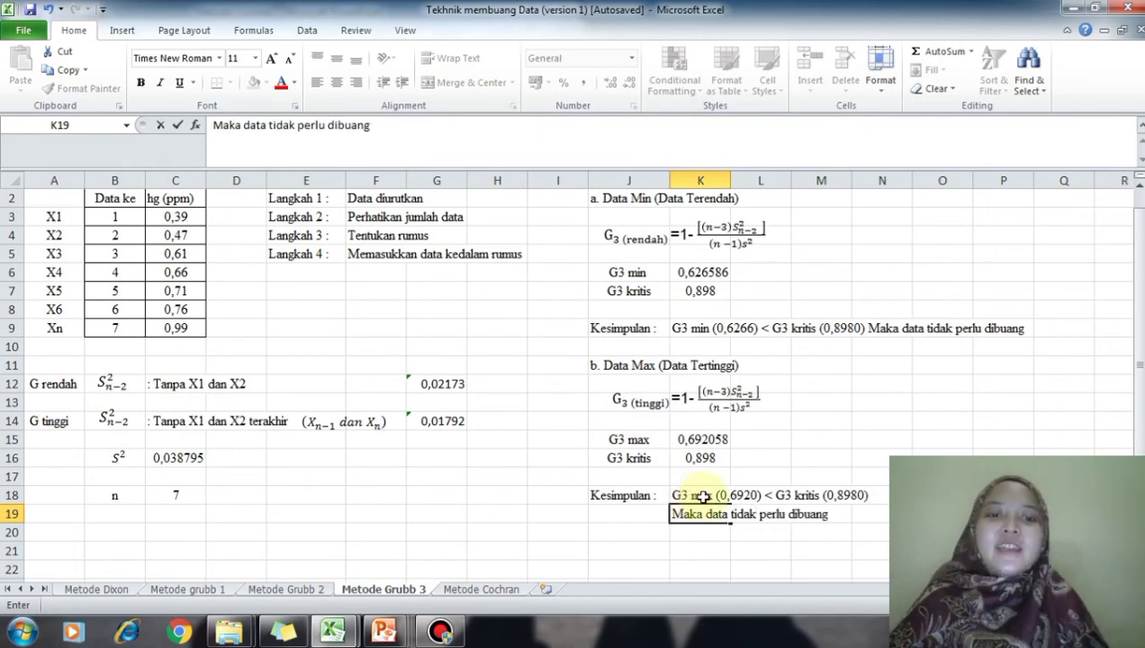
pyautogui.click(589, 515)
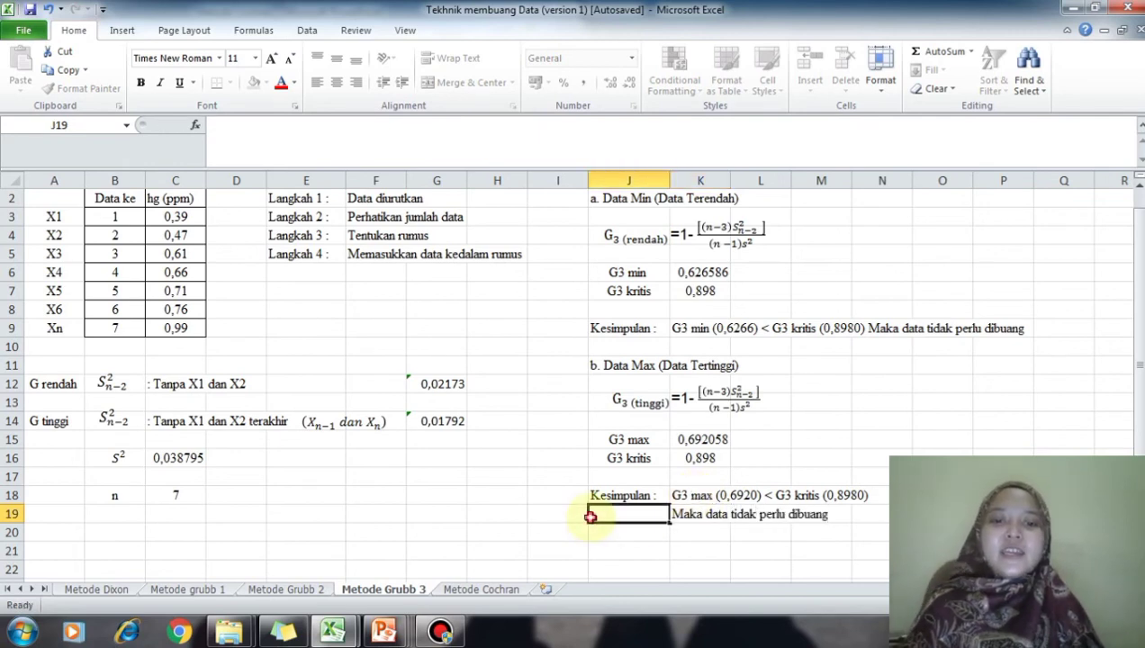